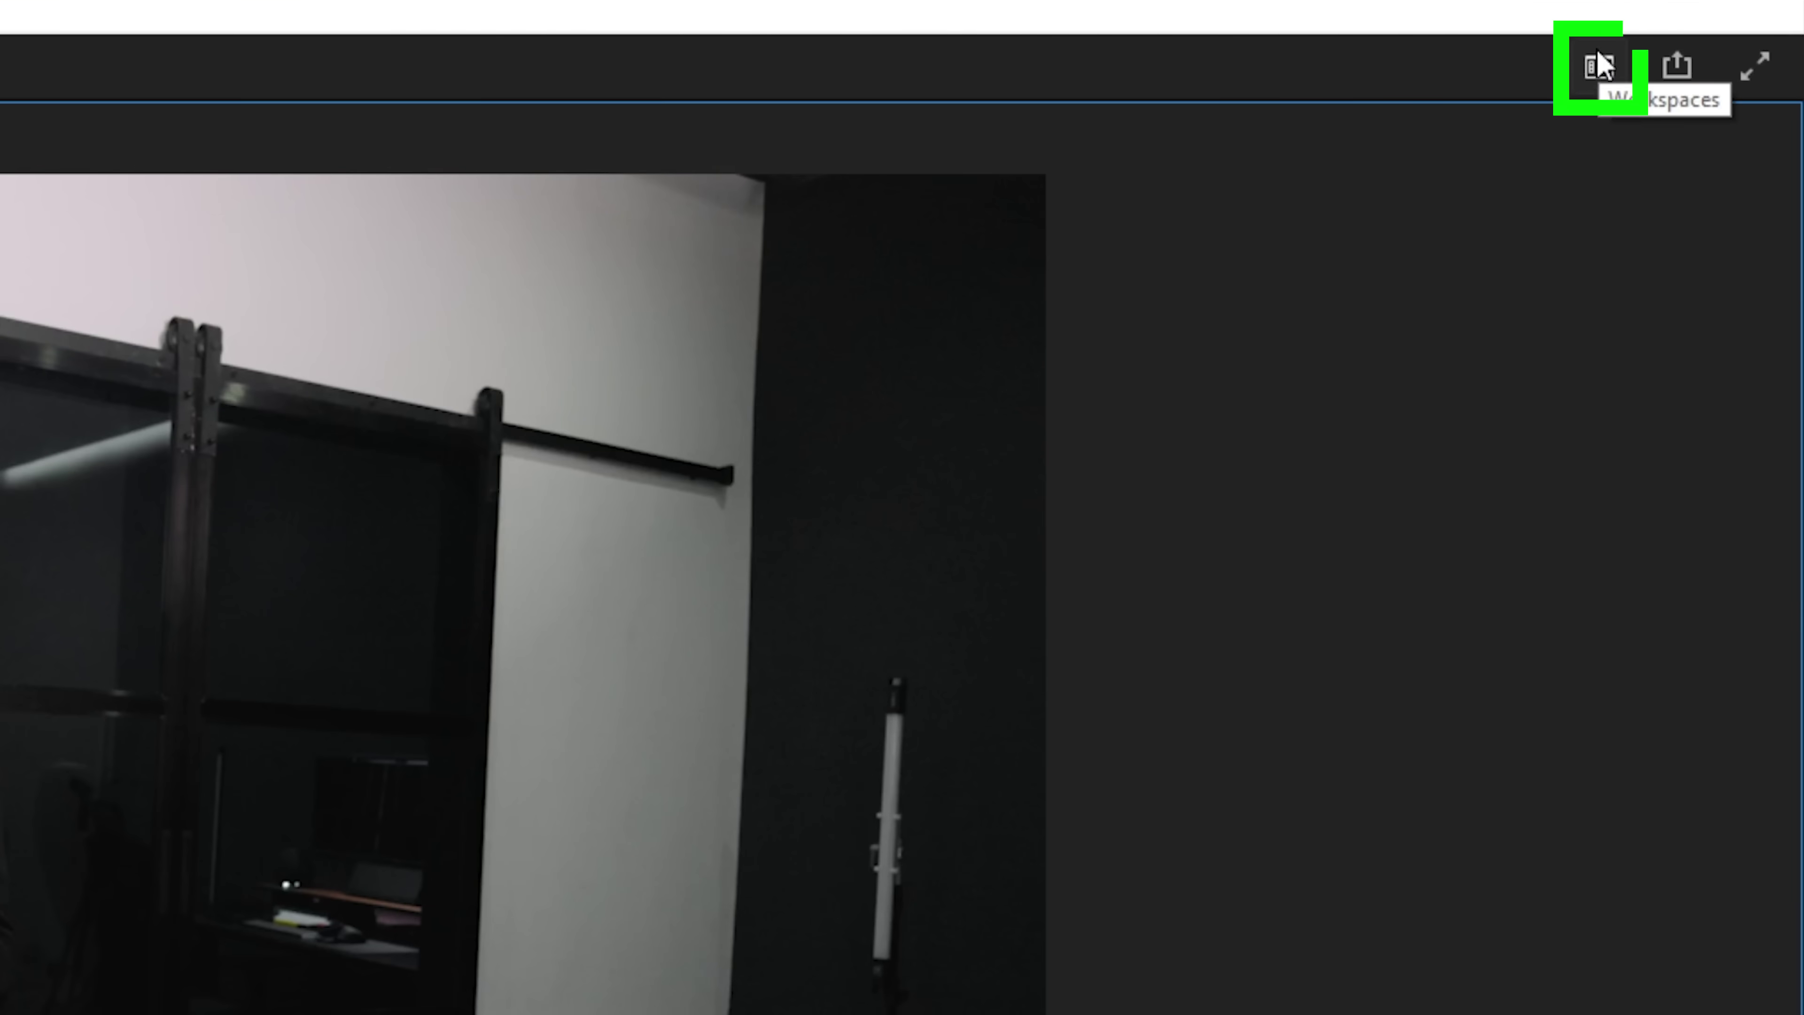
# Open the Workspaces menu at the top right to see the available layouts
pyautogui.click(1719, 50)
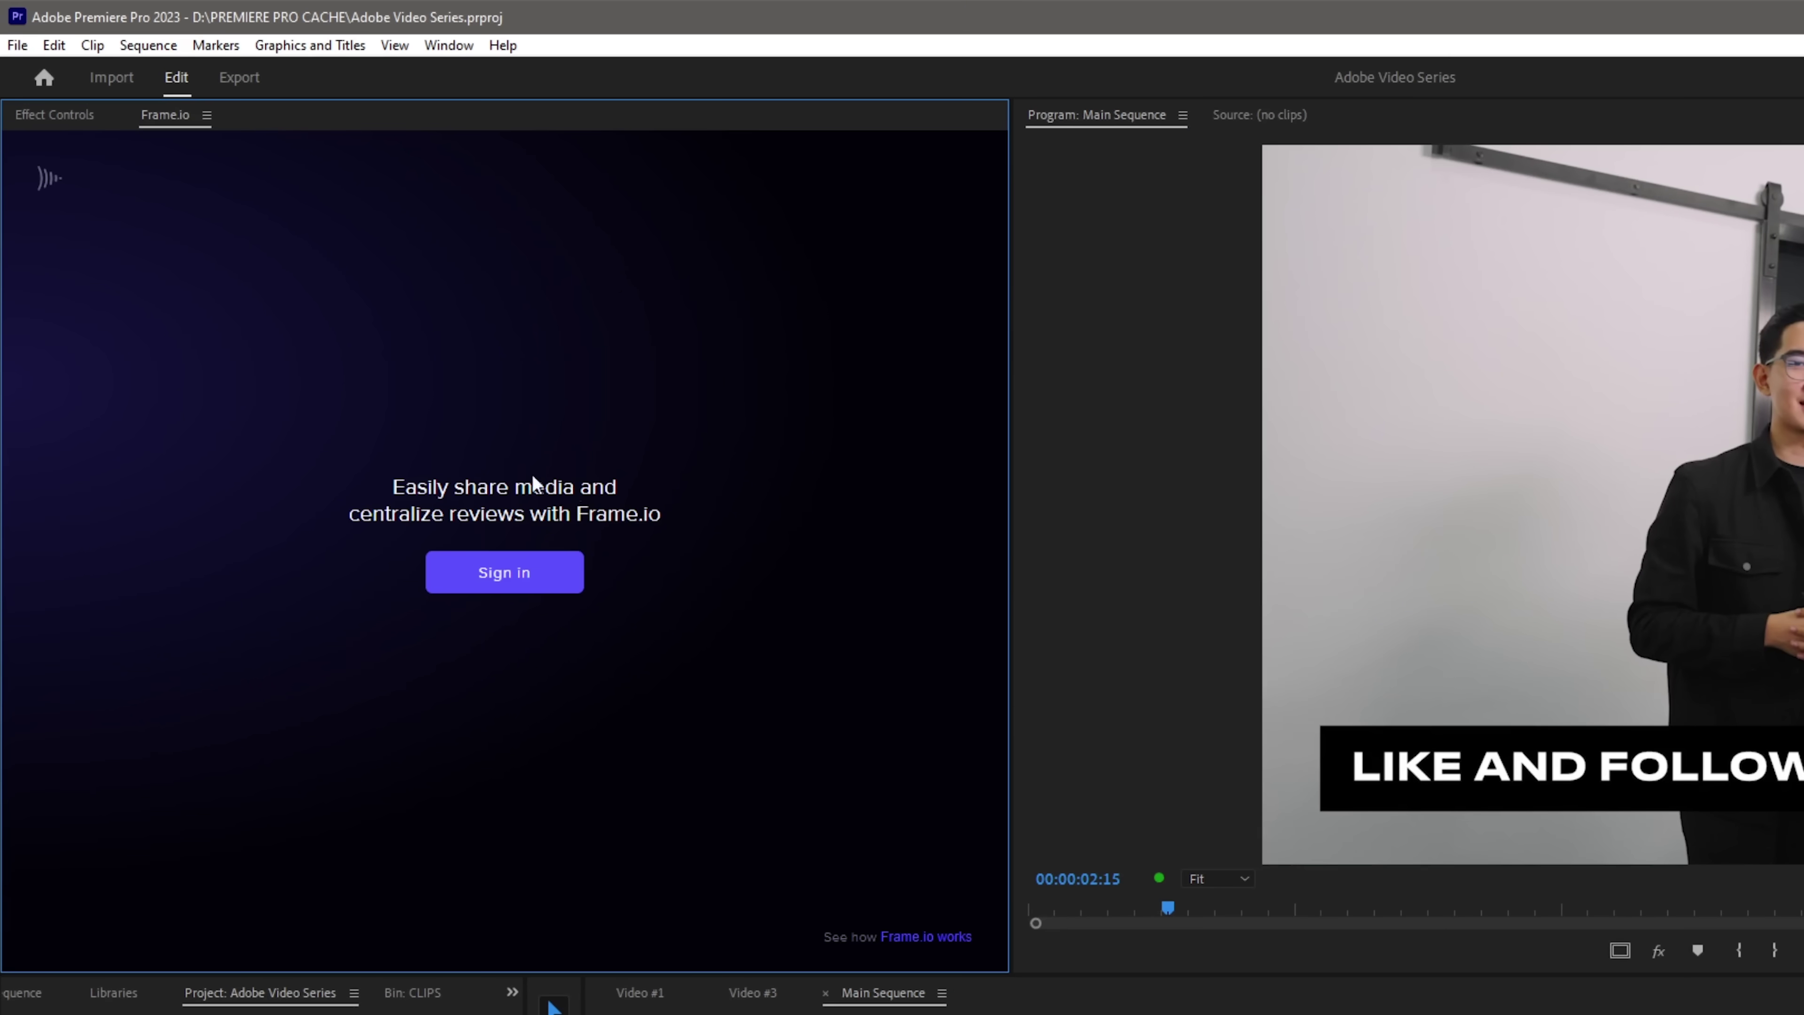
# Sign in to Frame.io with the account e-mail and return to Premiere Pro
pyautogui.click(502, 575)
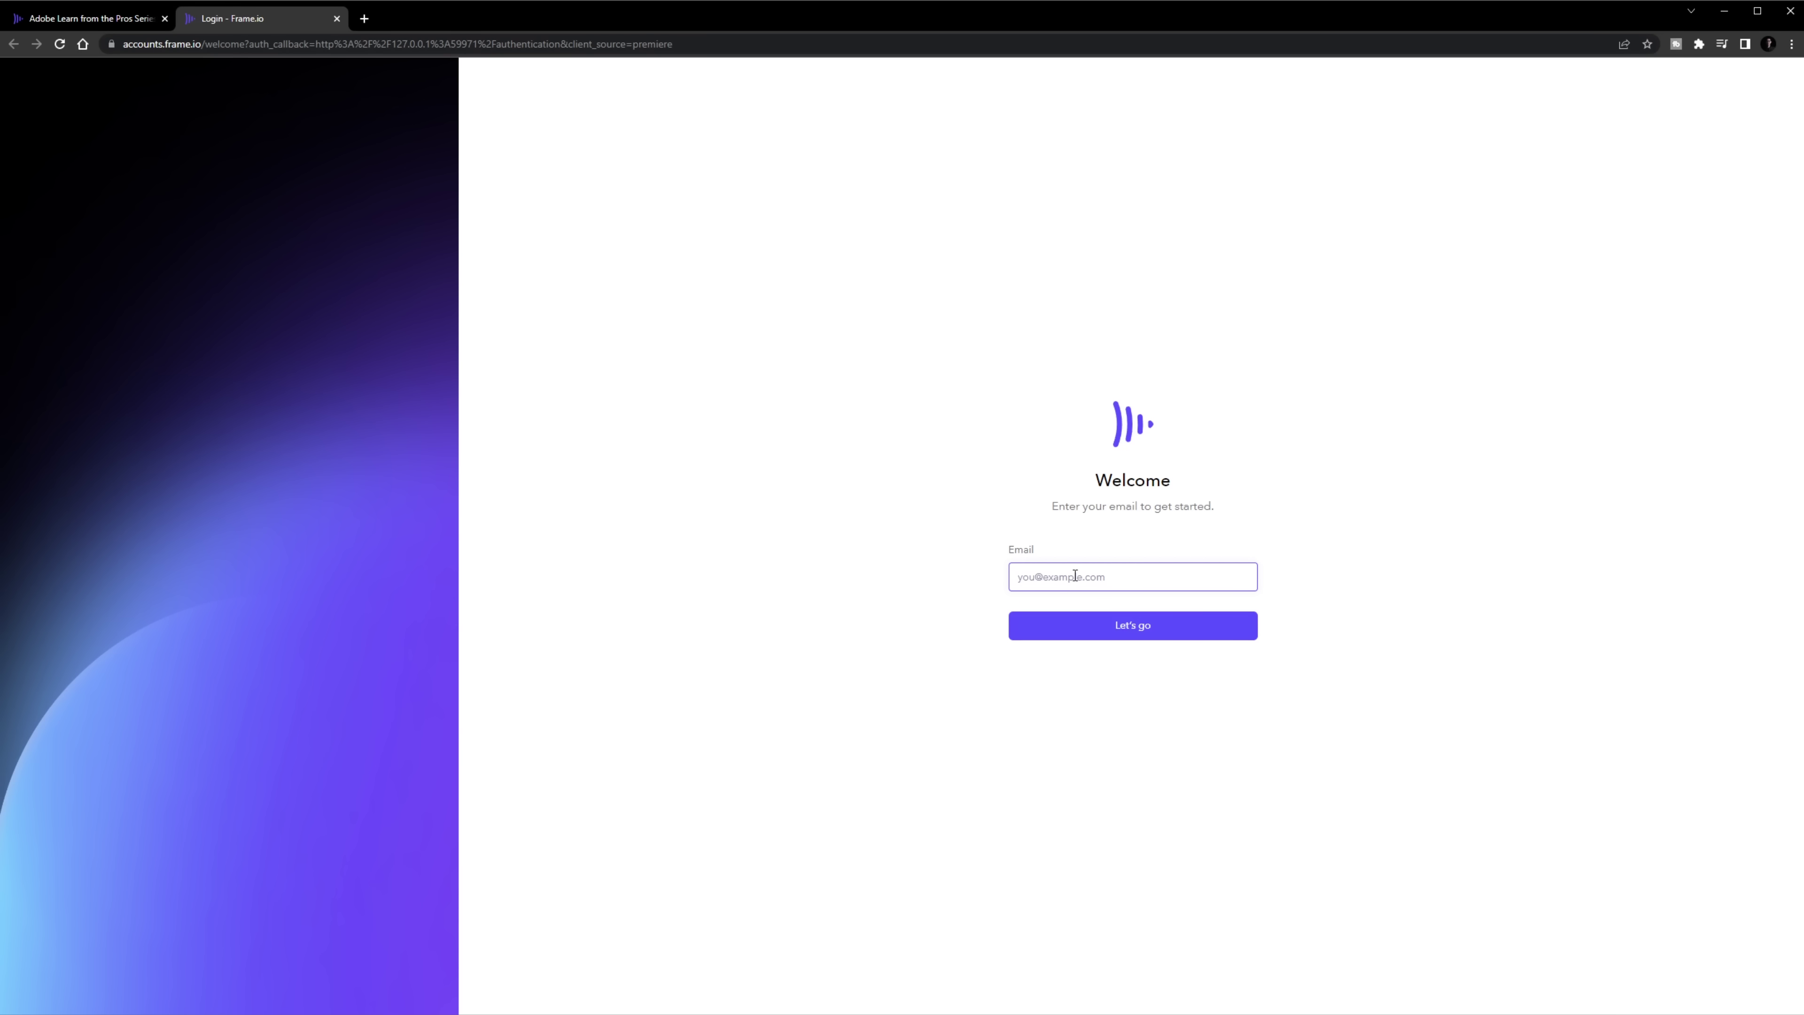
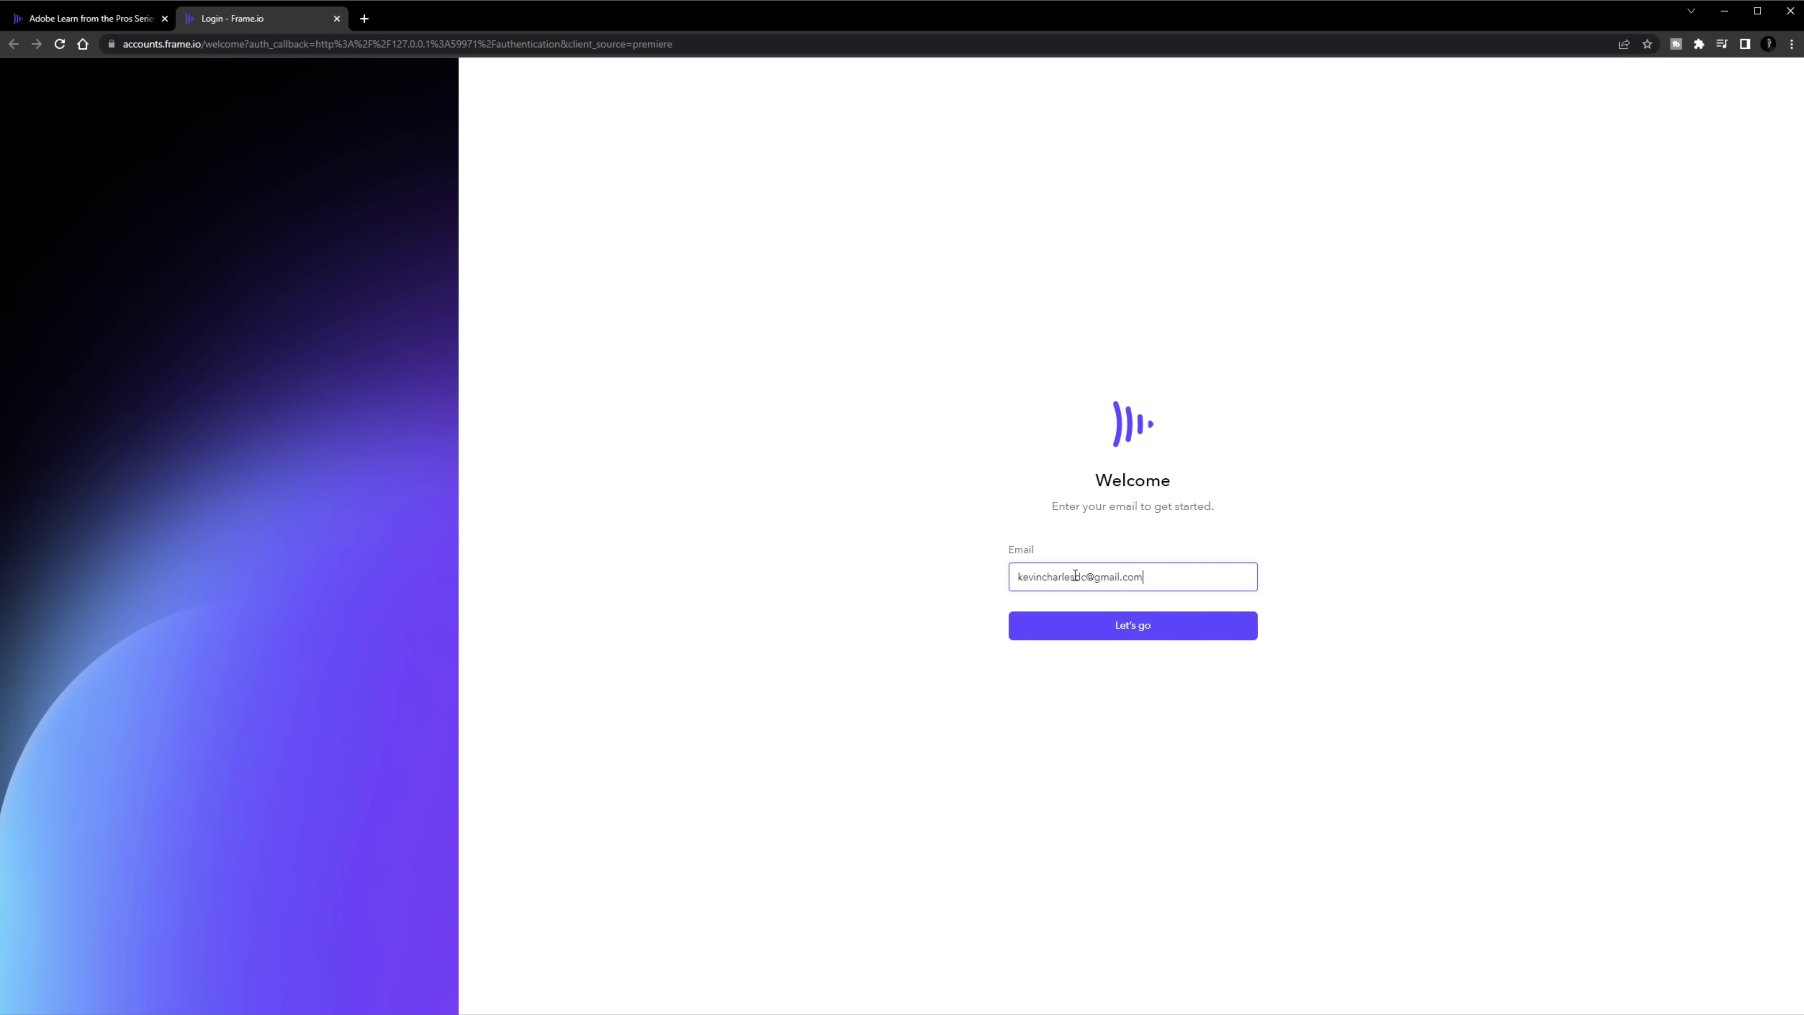
pyautogui.press('Return')
pyautogui.hotkey('alt', 'Tab')
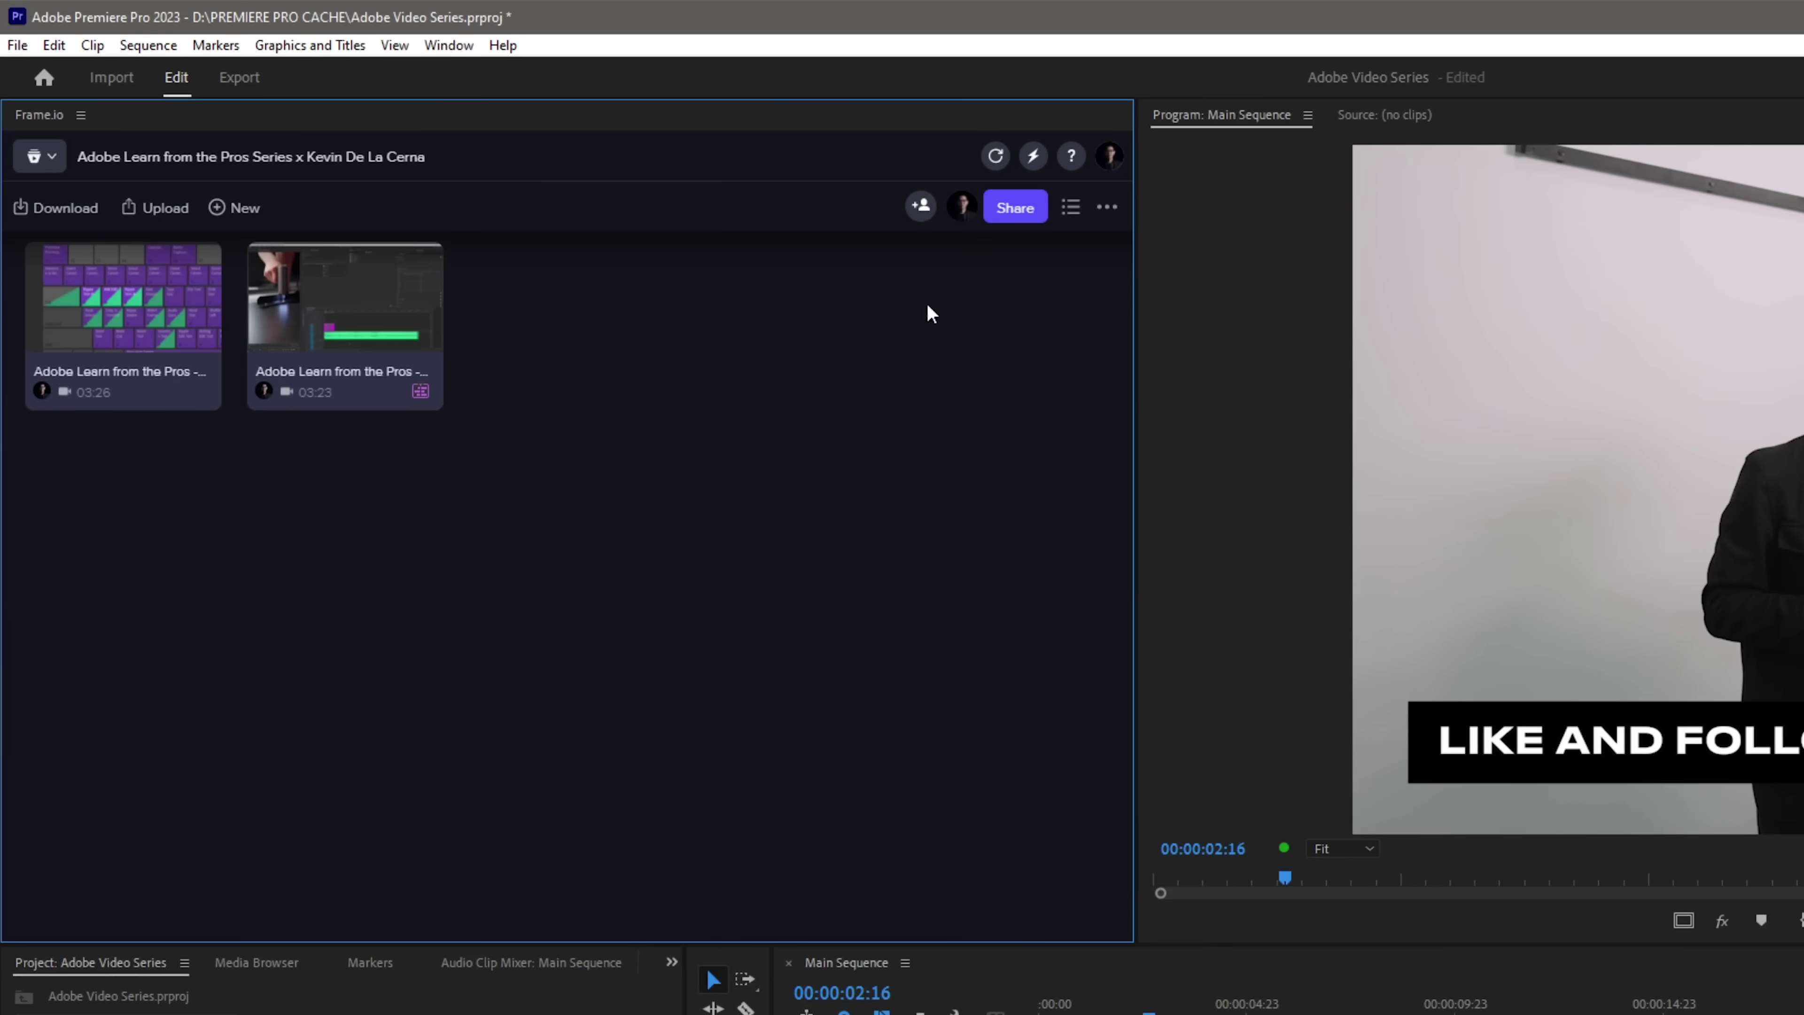
# Add a Frame.io project named 'Studio Tour', keeping default collaborator and notification settings
pyautogui.moveTo(683, 995); pyautogui.dragTo(579, 995)
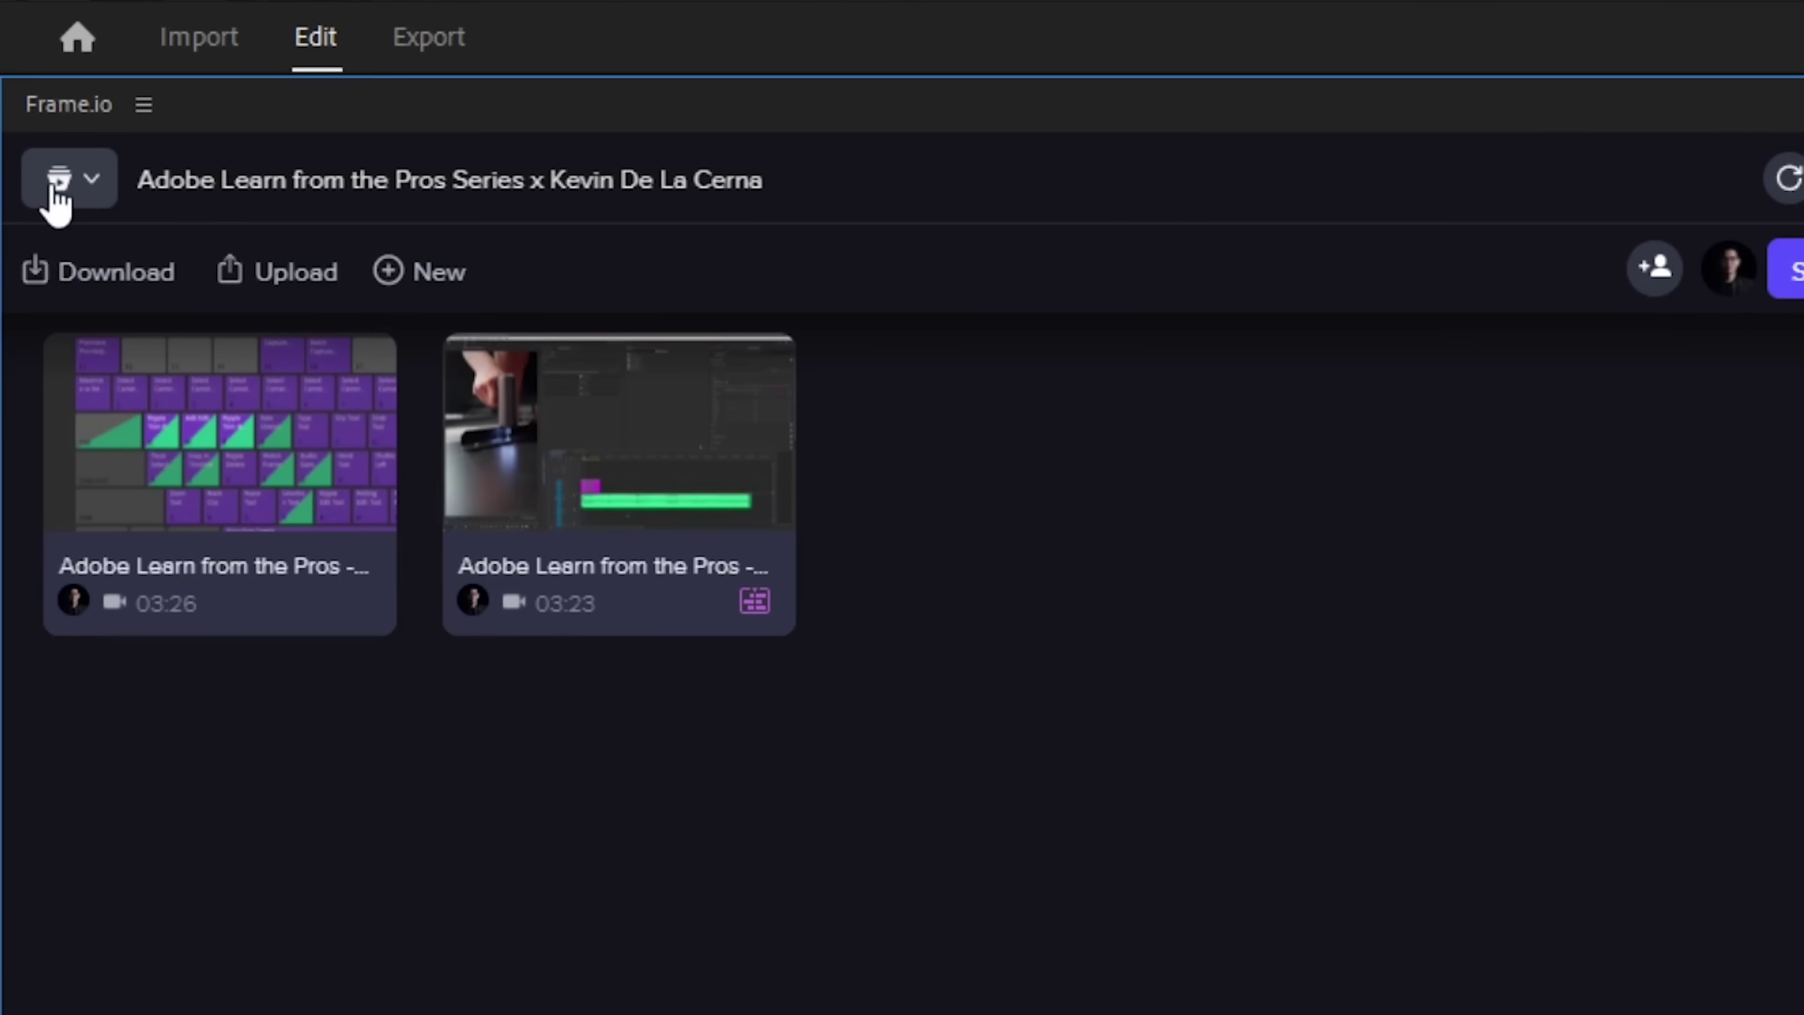
pyautogui.click(36, 159)
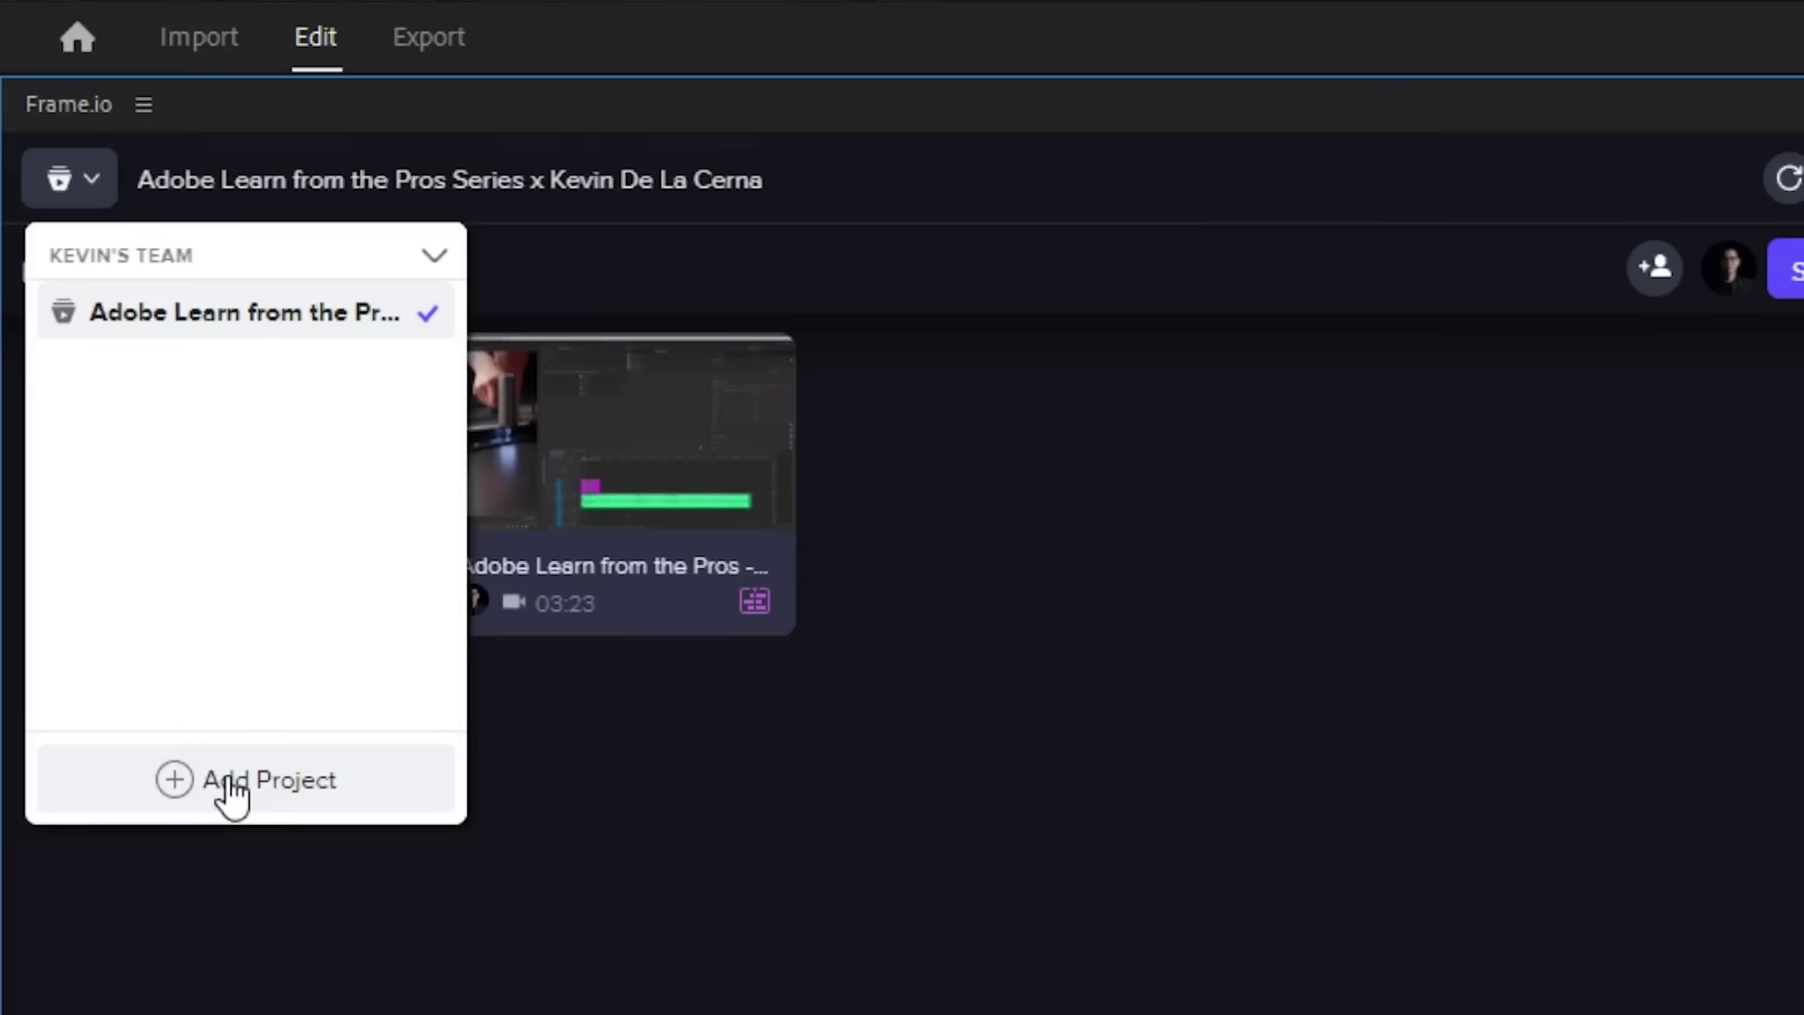
pyautogui.click(229, 794)
pyautogui.write('Studio Tour')
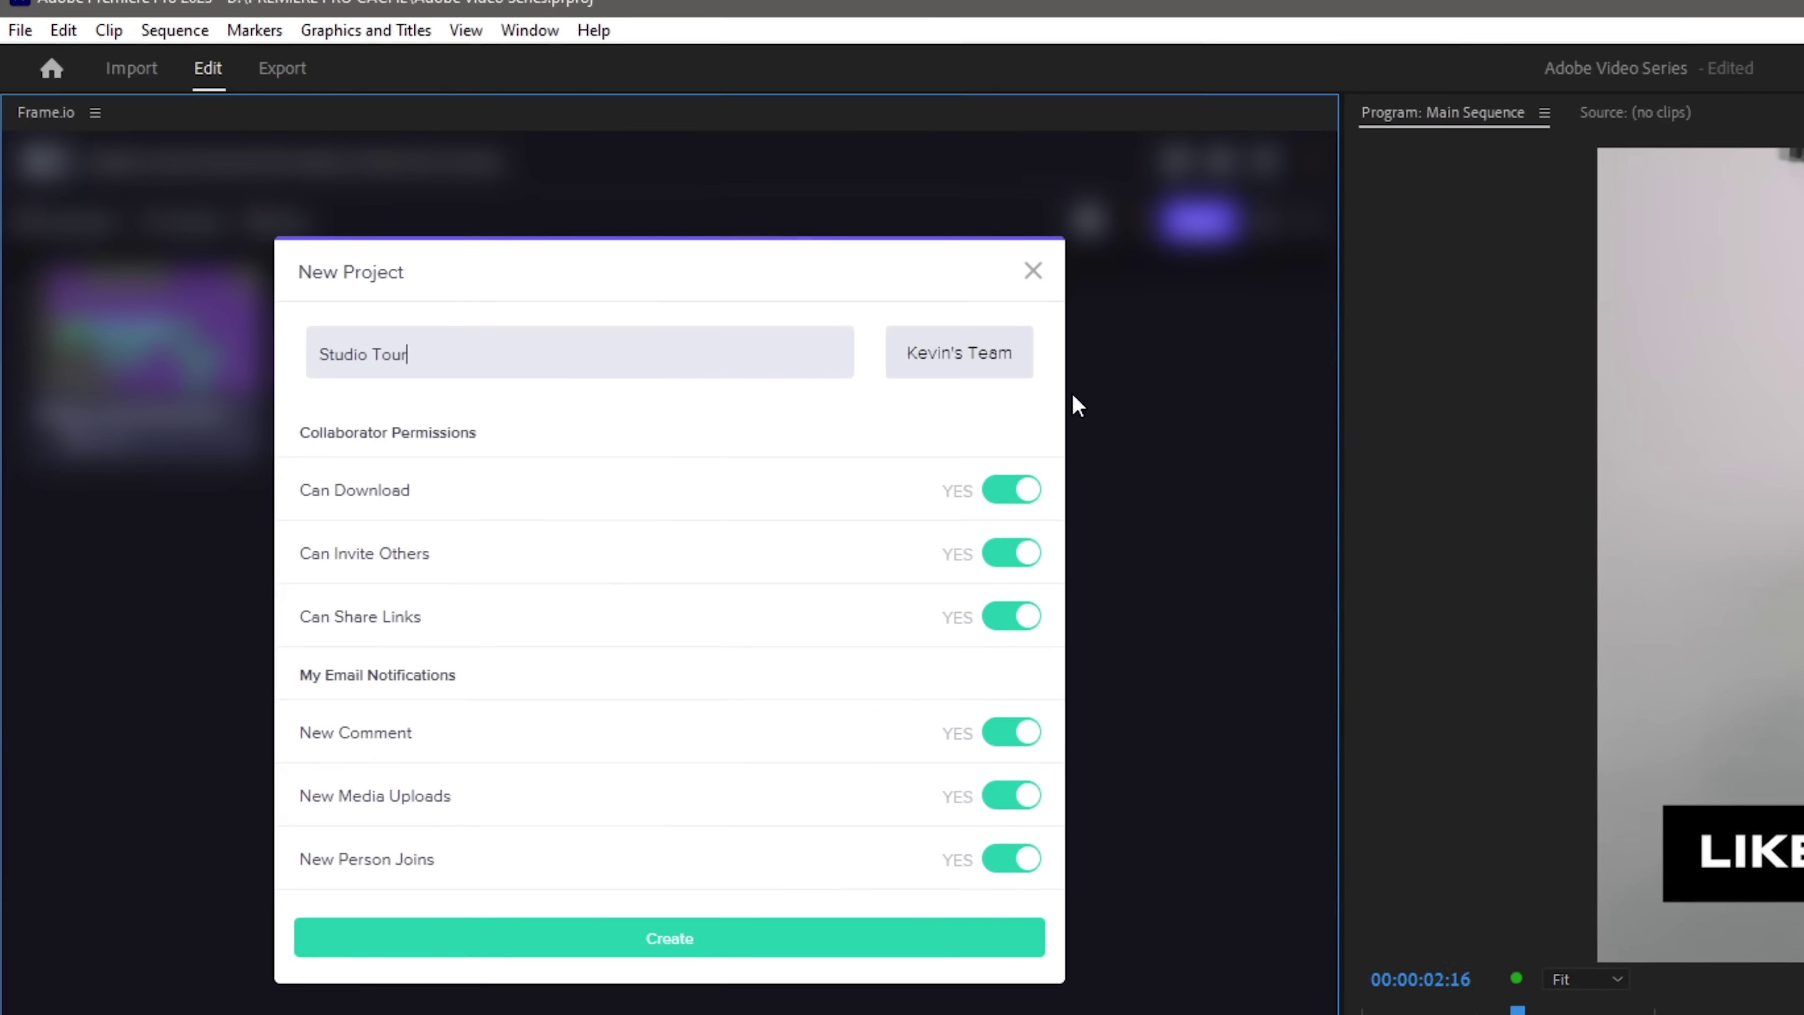
pyautogui.scroll(-3, 1078, 419)
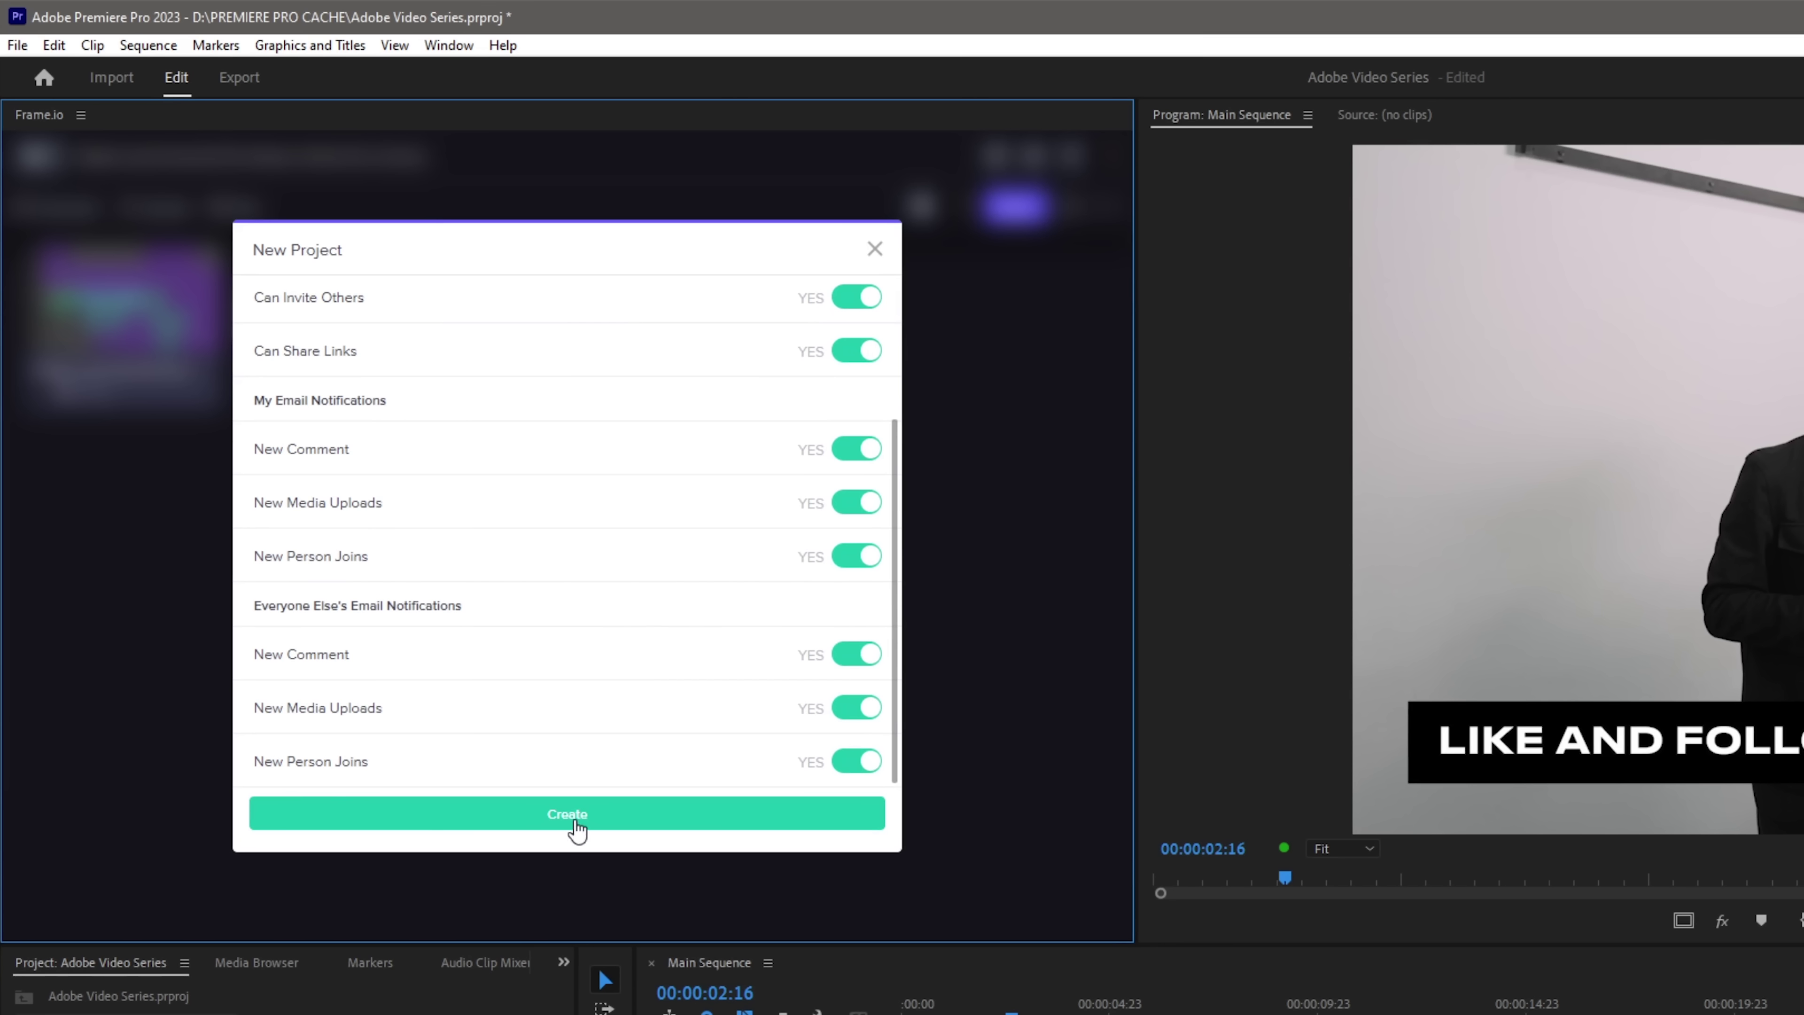
pyautogui.click(559, 824)
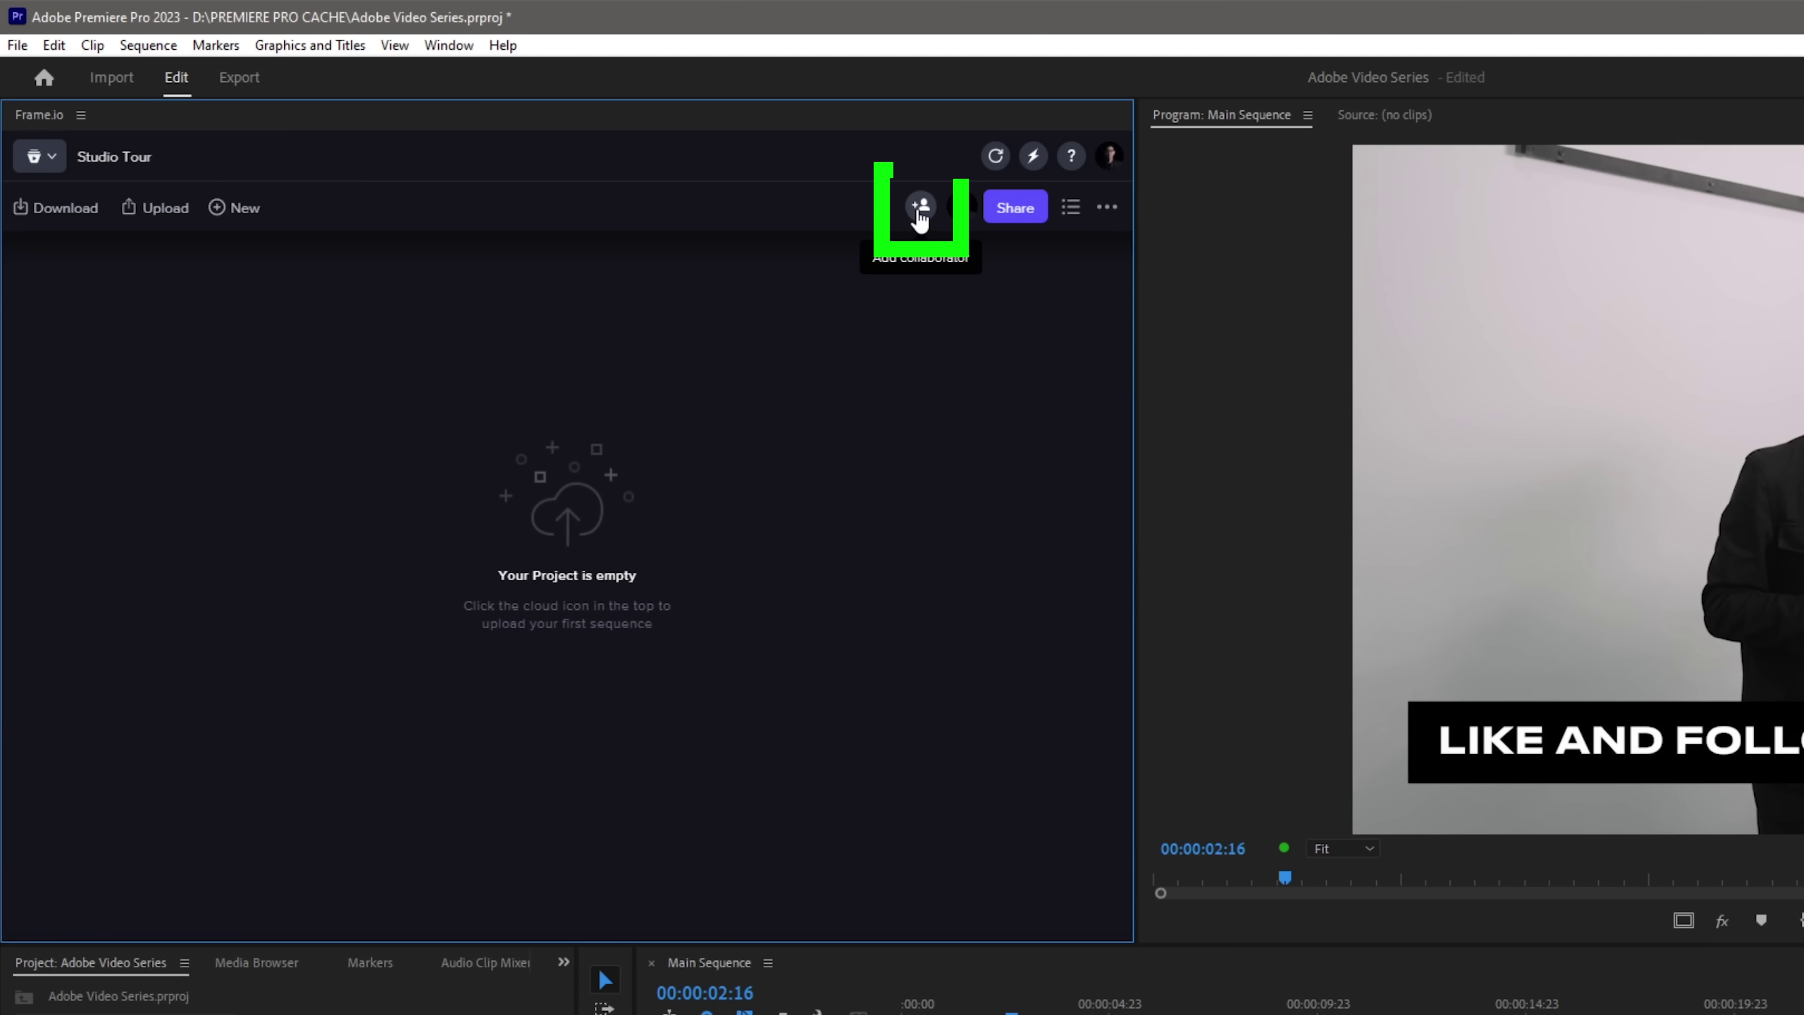
# Invite a collaborator to Studio Tour by typing their name and adding the suggested account
pyautogui.click(920, 210)
pyautogui.click(779, 318)
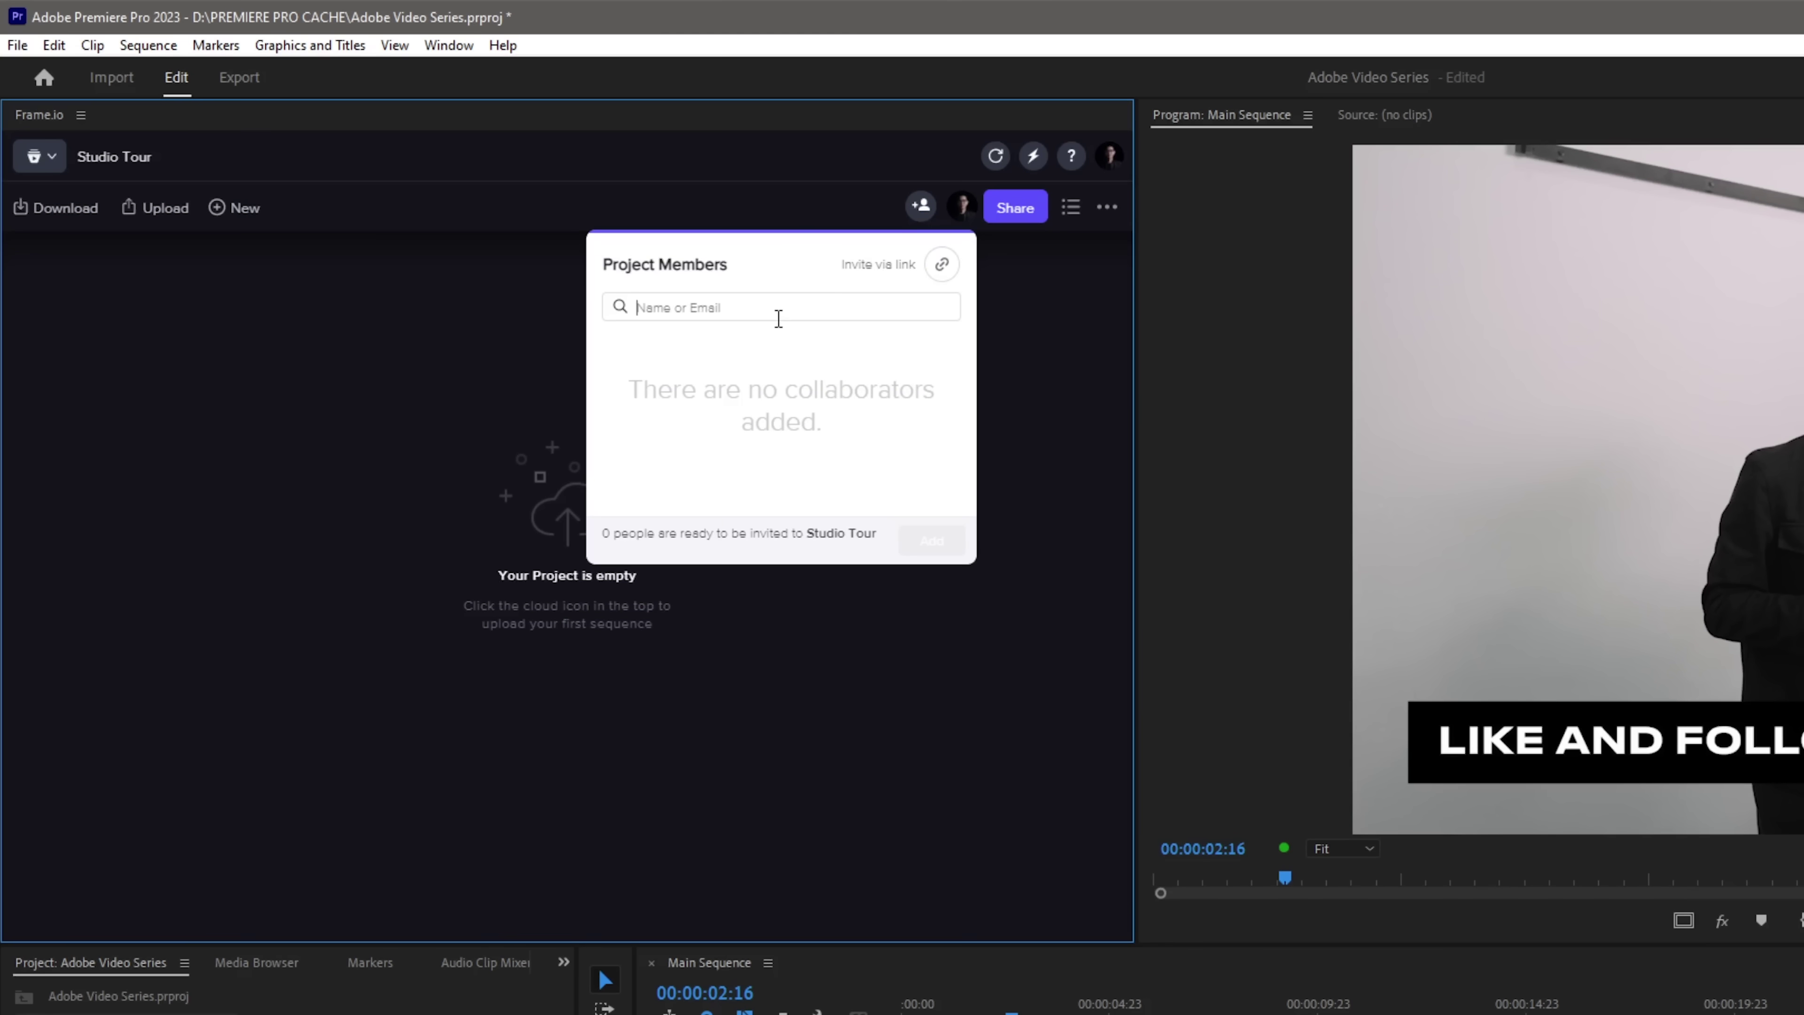
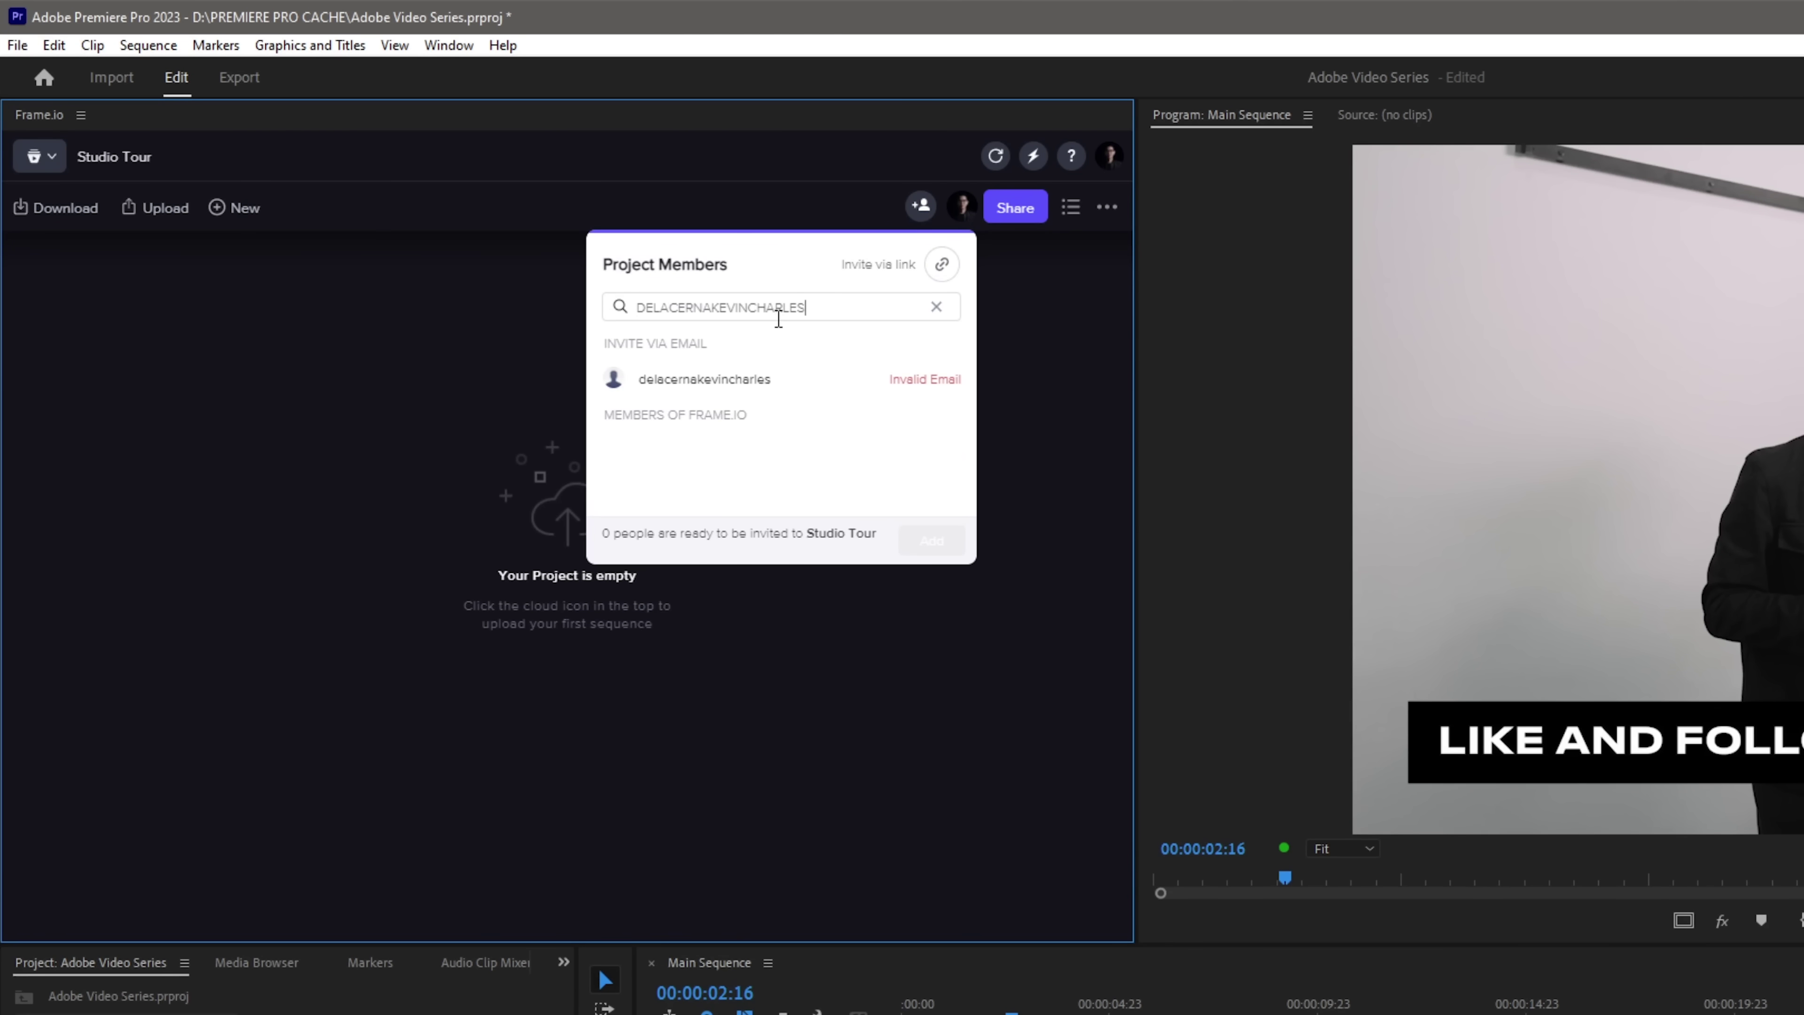
pyautogui.write('OM')
pyautogui.click(729, 378)
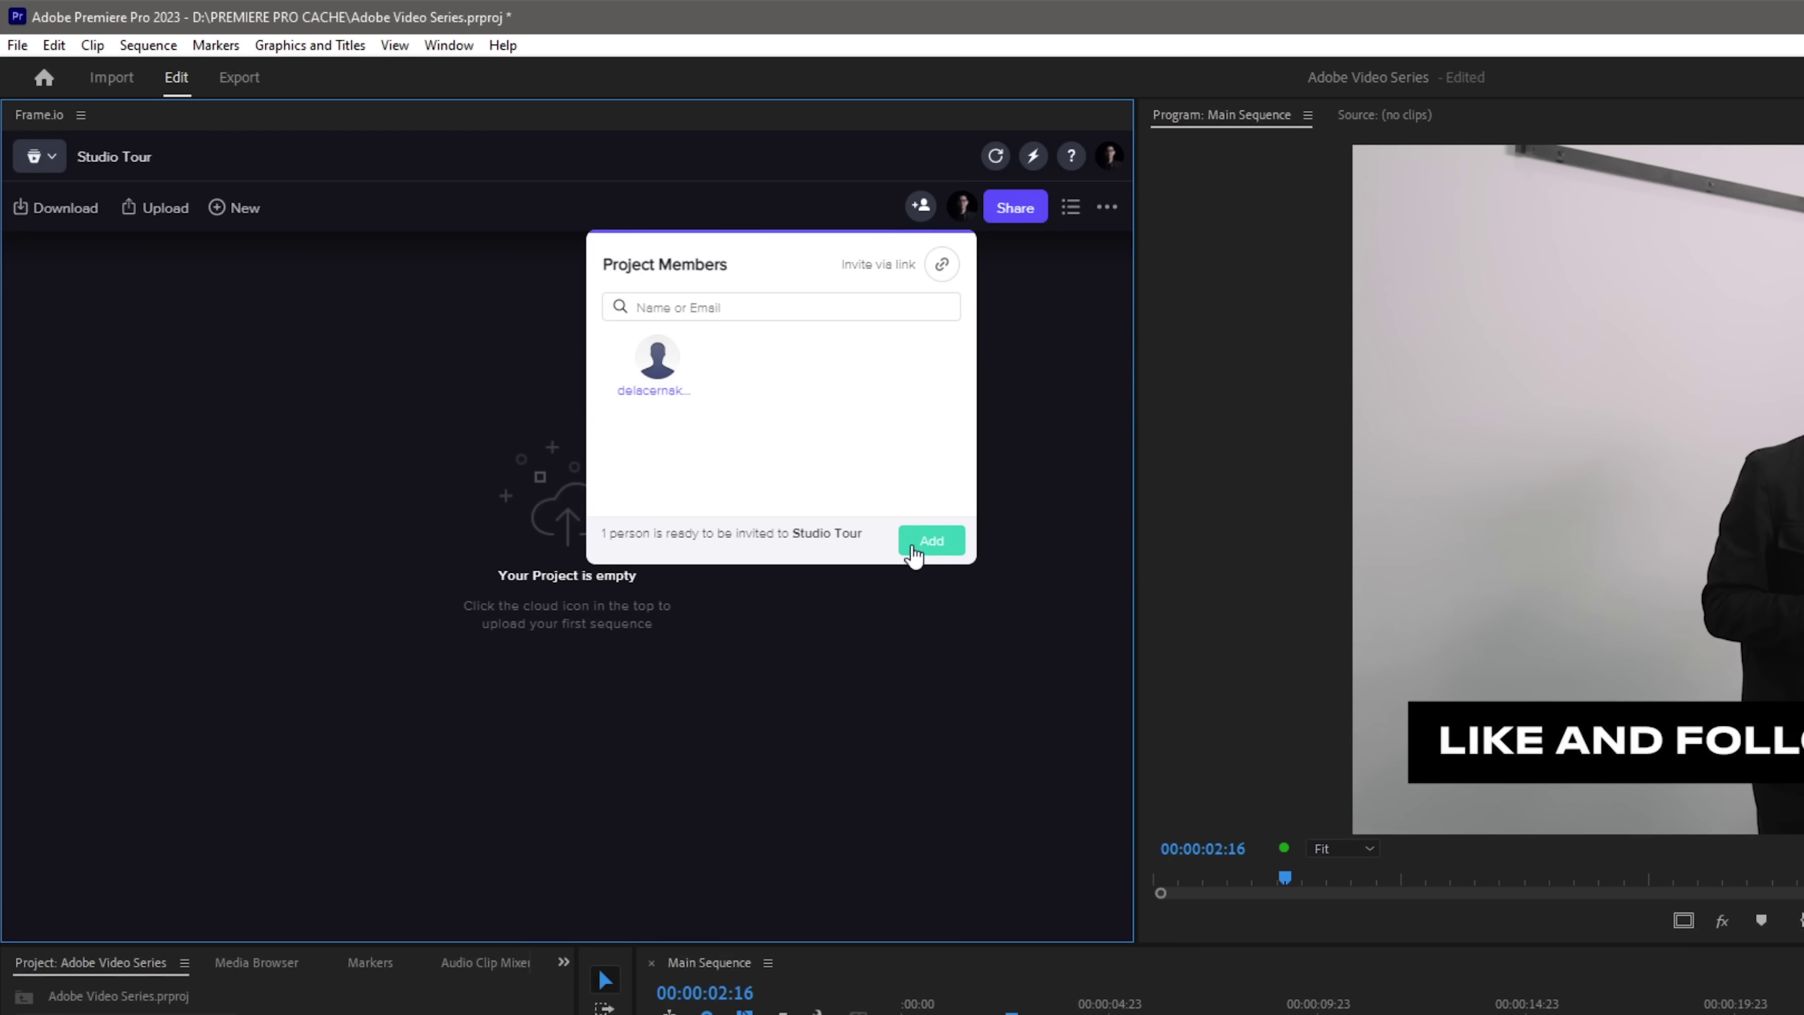
pyautogui.click(929, 543)
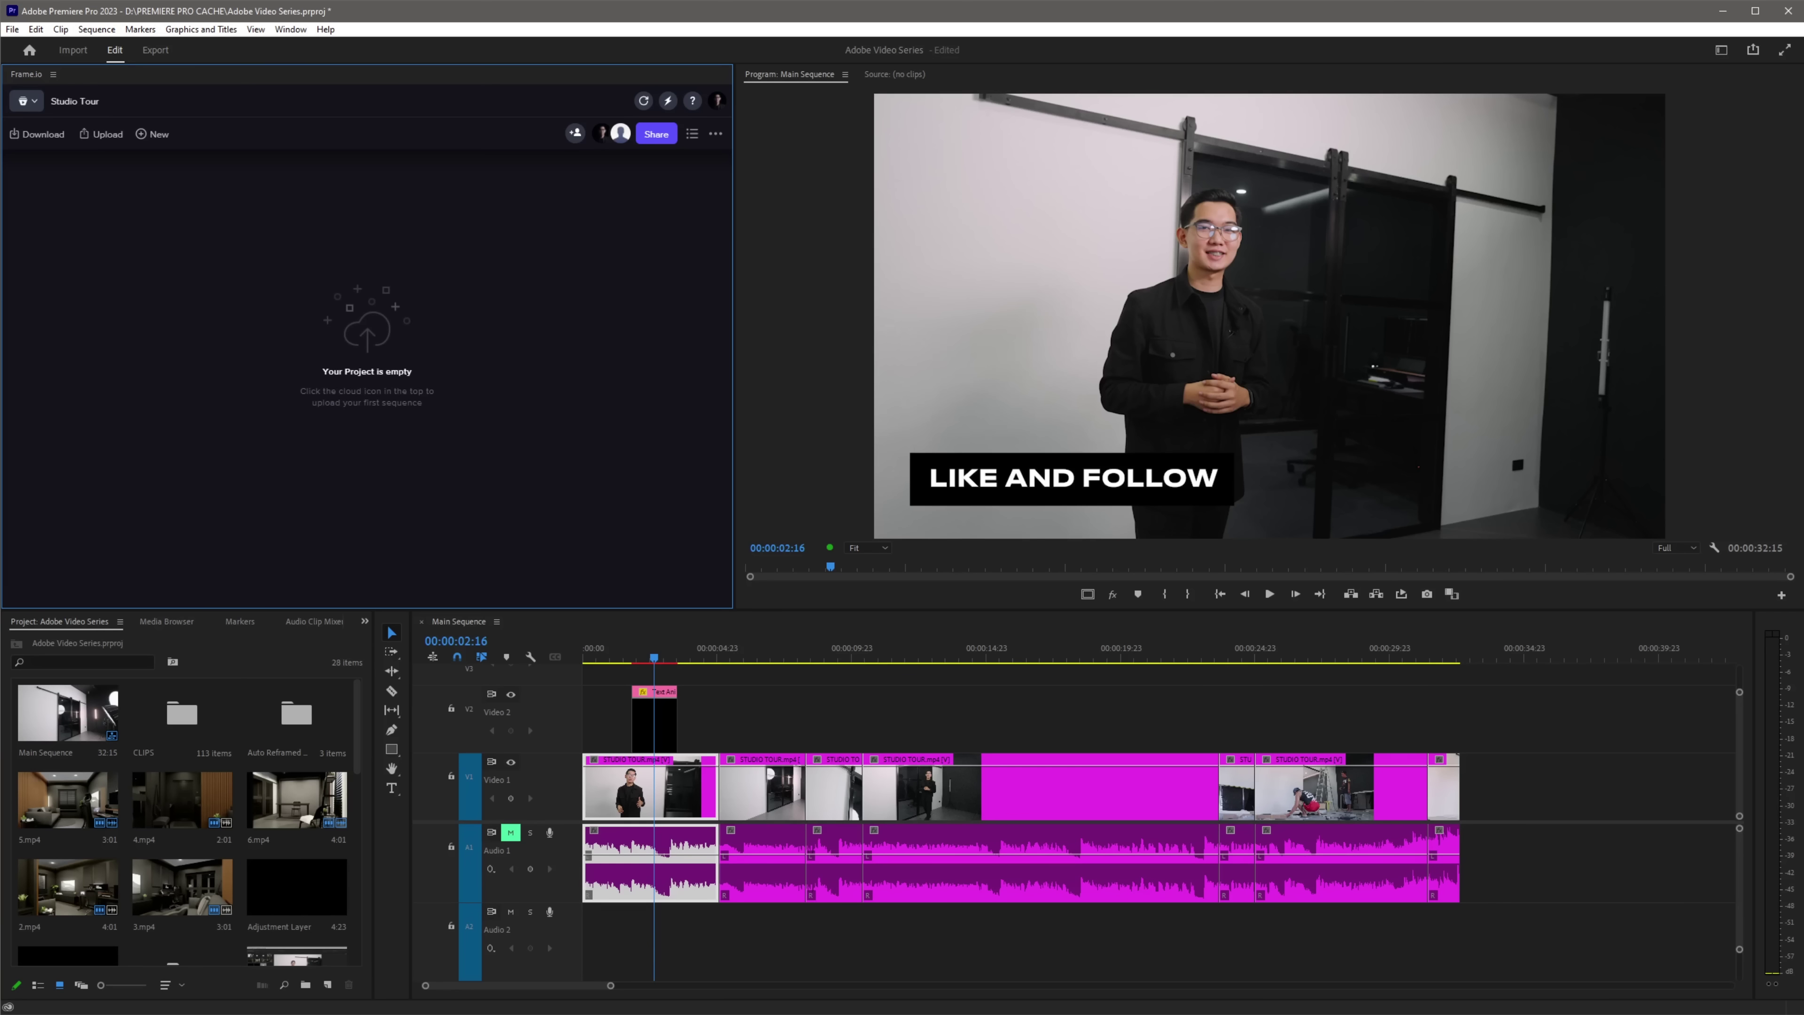
# Make Main Sequence the active timeline and show the Frame.io upload options
pyautogui.click(882, 630)
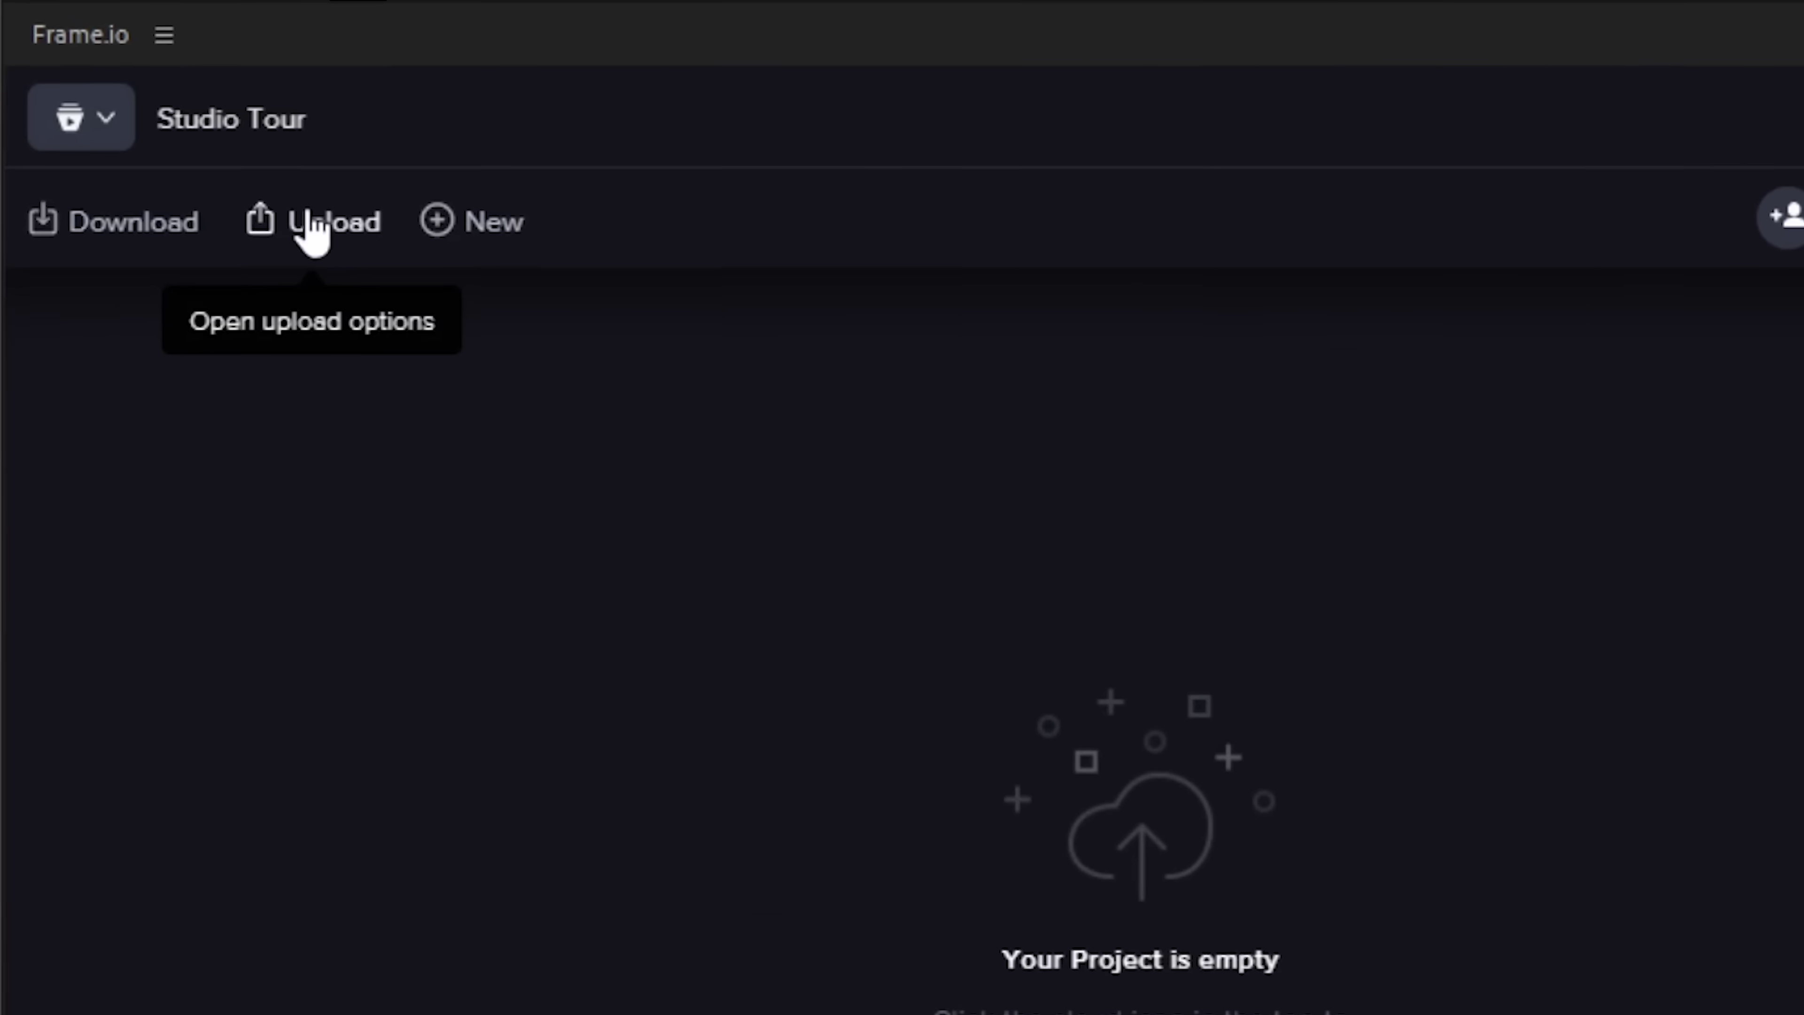
pyautogui.click(311, 221)
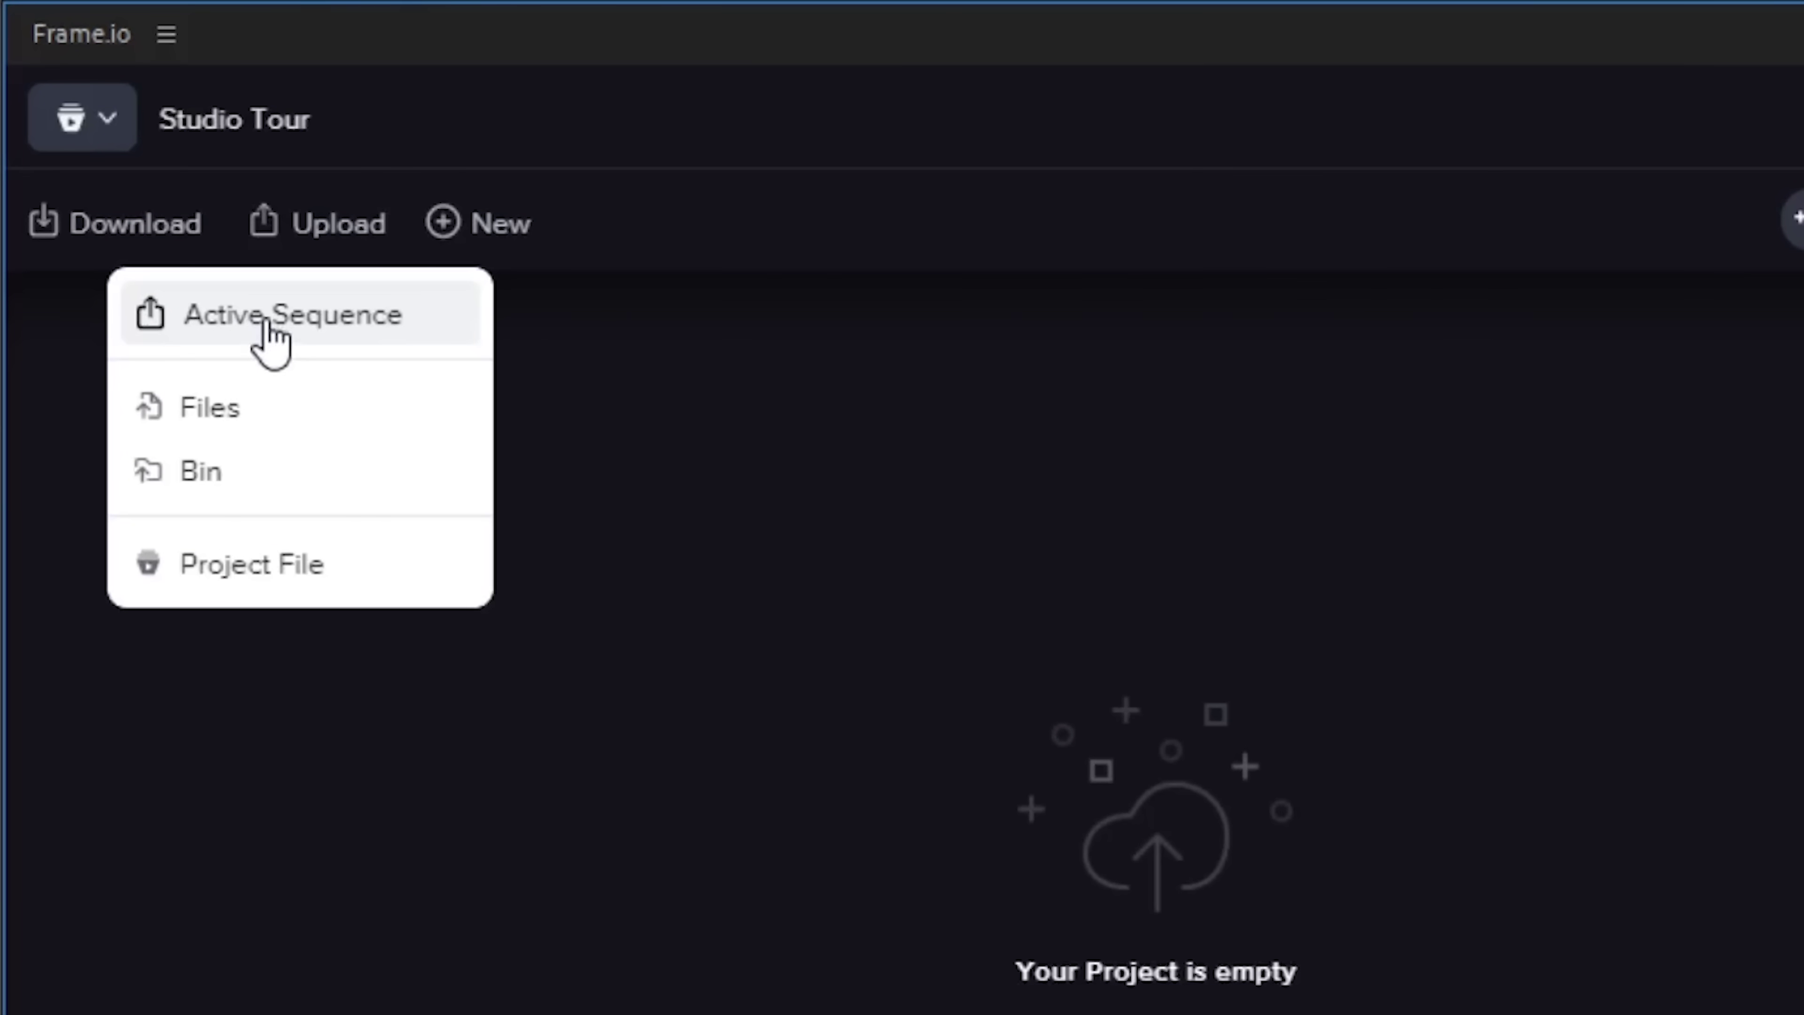
# Upload the active sequence and rename the upload to 'Studio Tour'
pyautogui.click(249, 324)
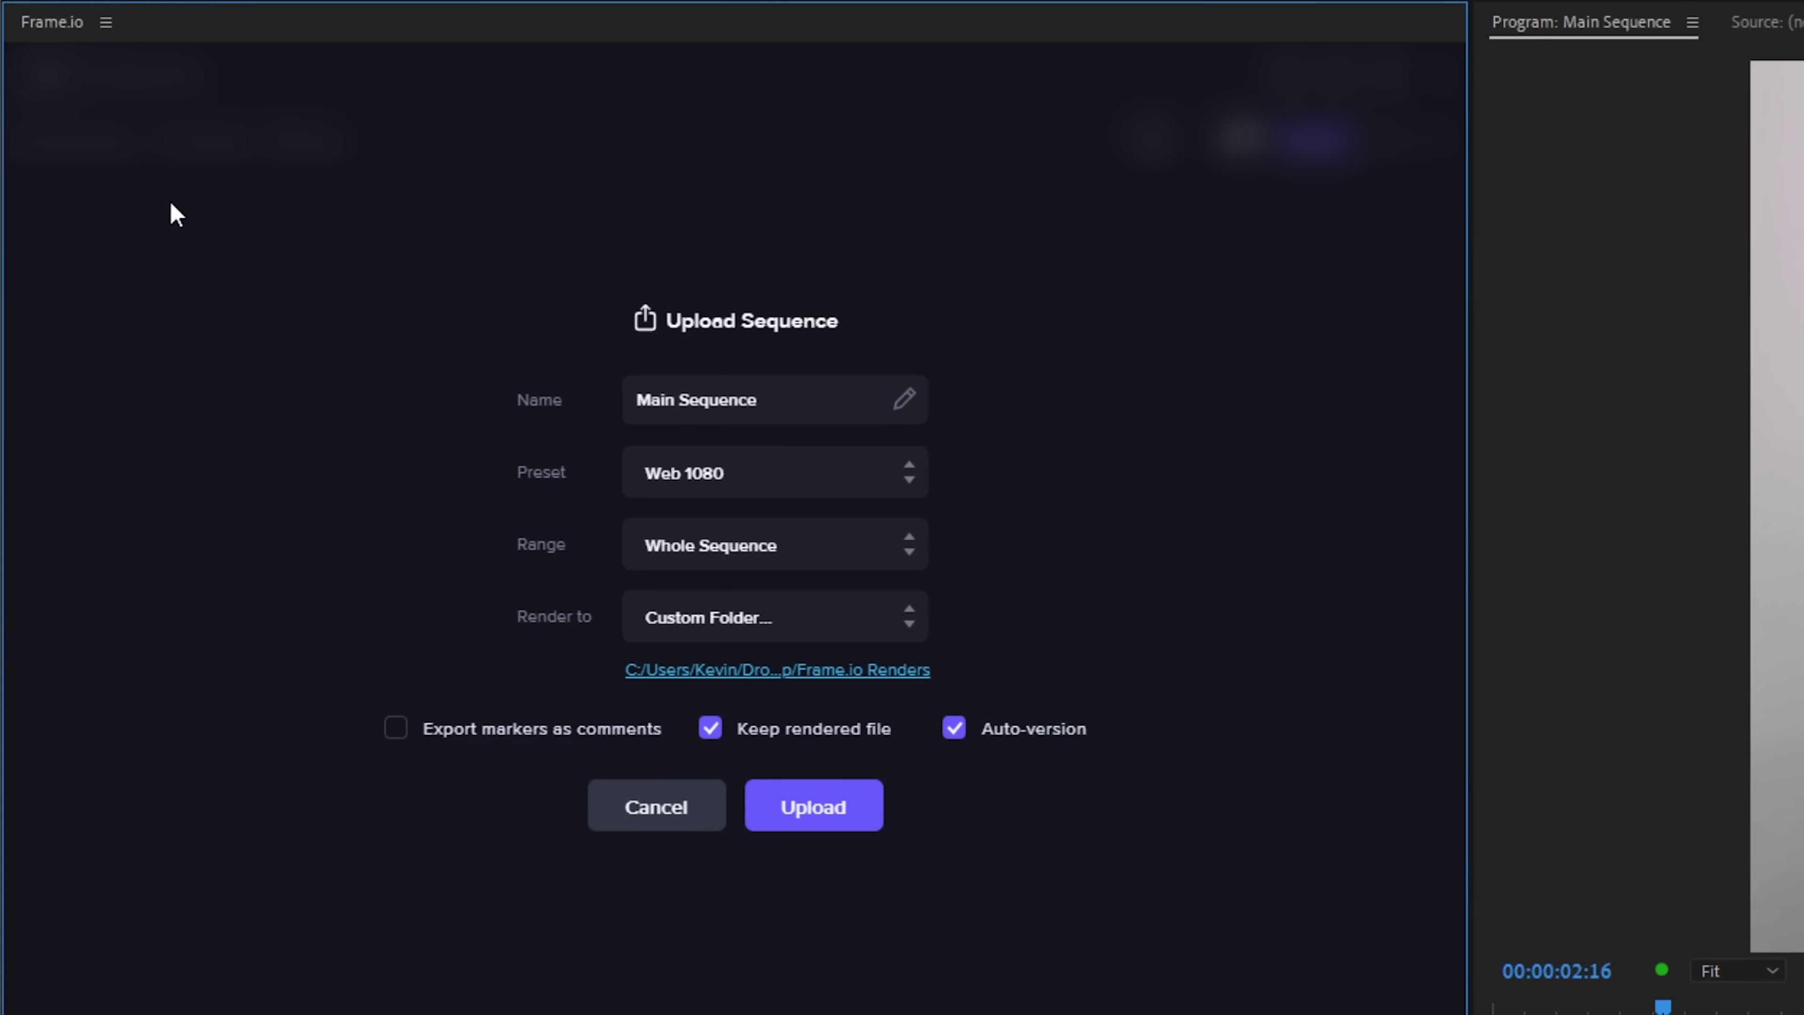
pyautogui.click(759, 405)
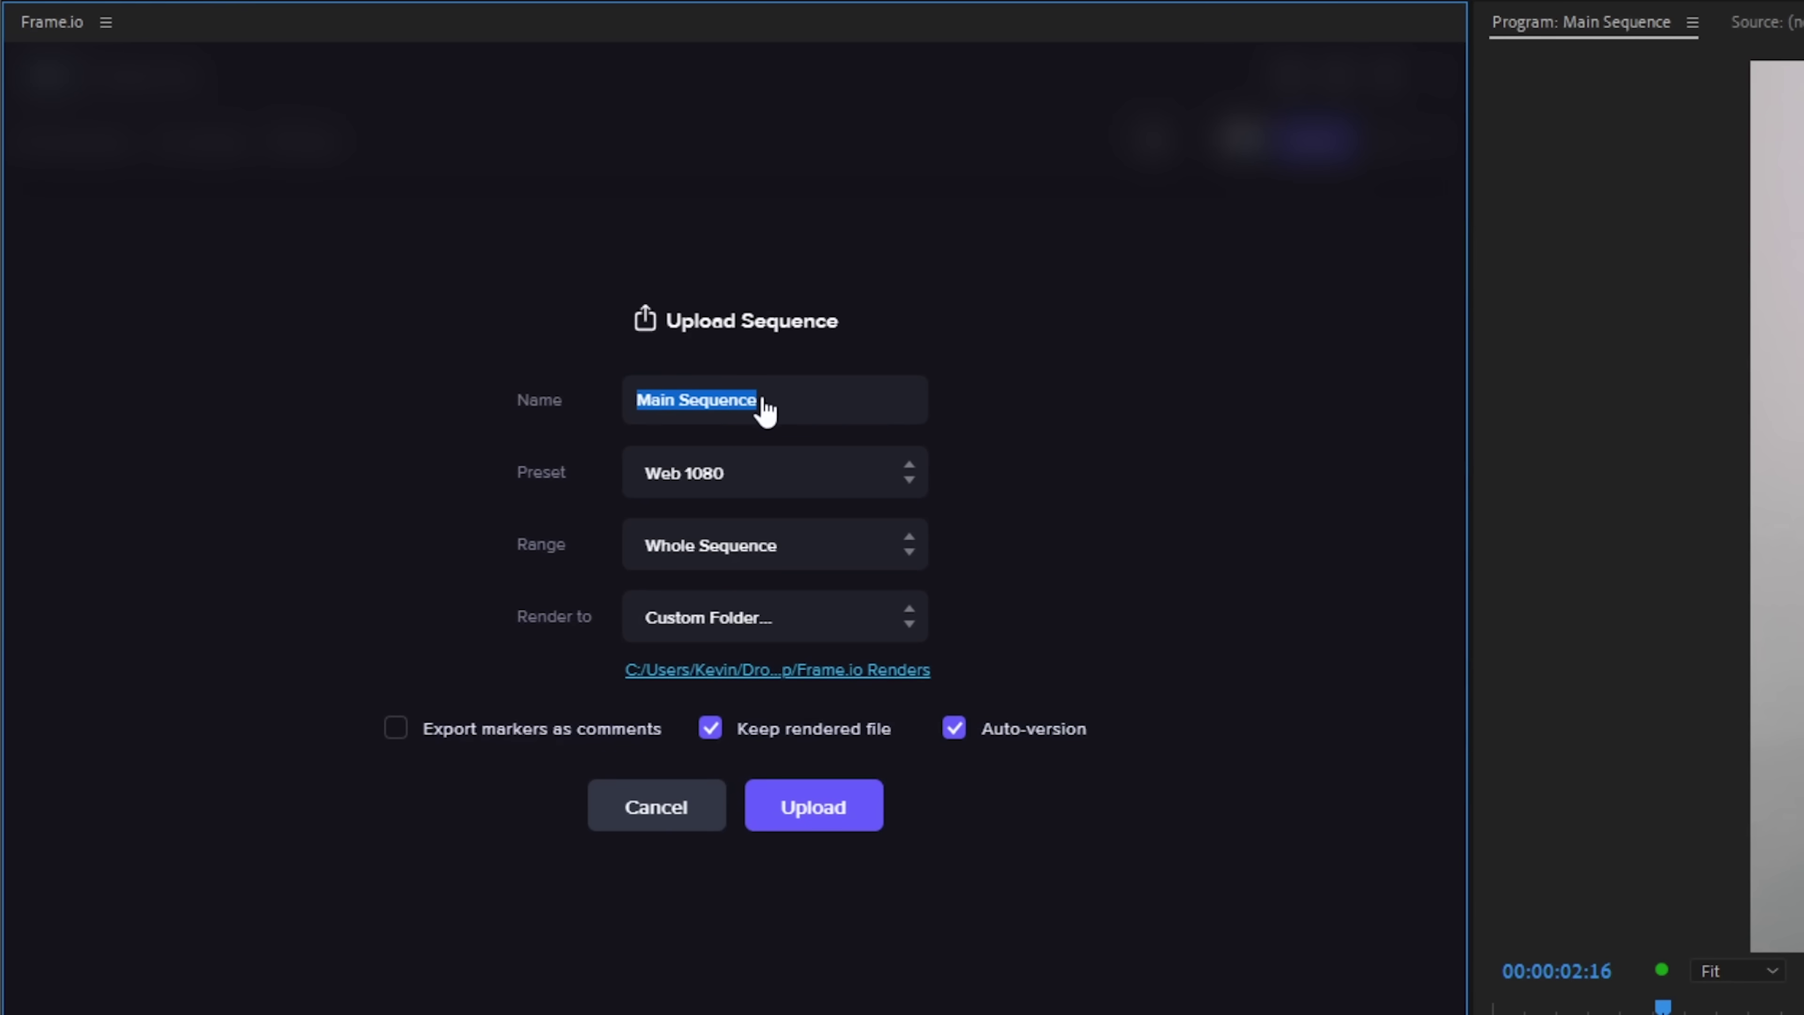
pyautogui.write('Studio Tour')
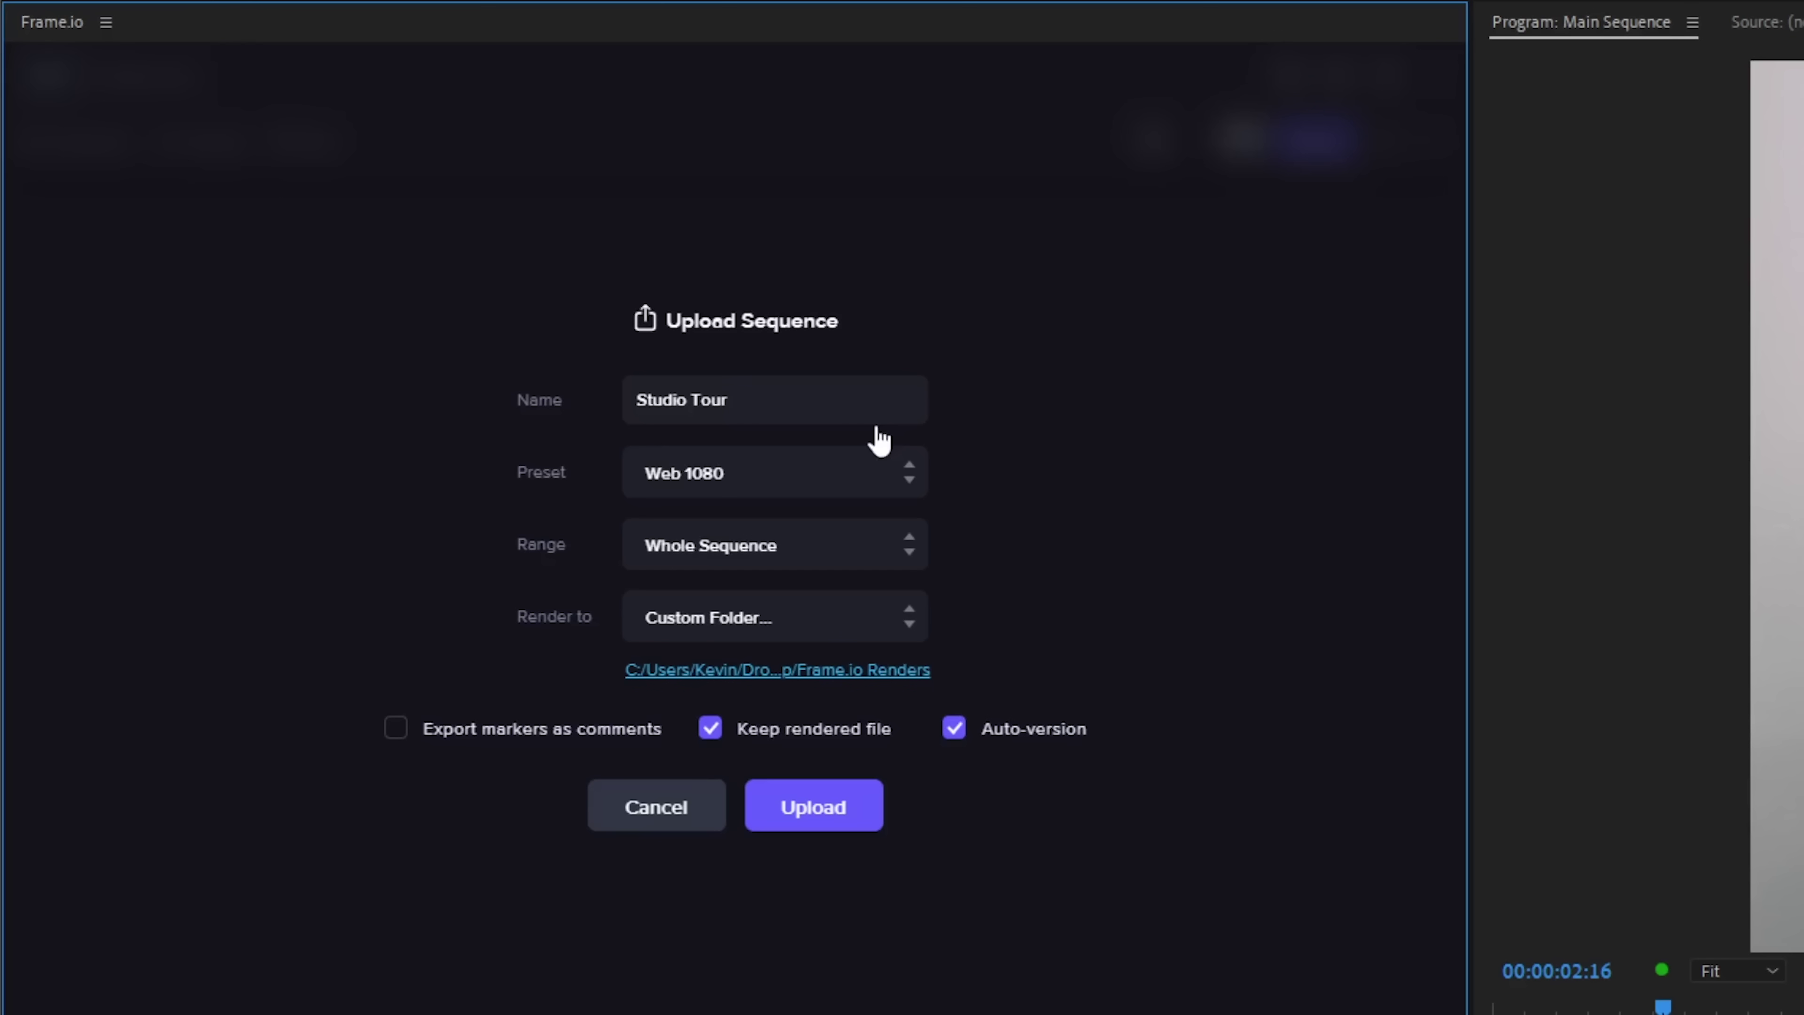
# Keep the Web 1080 preset and Whole Sequence range, and render to a custom folder
pyautogui.click(778, 476)
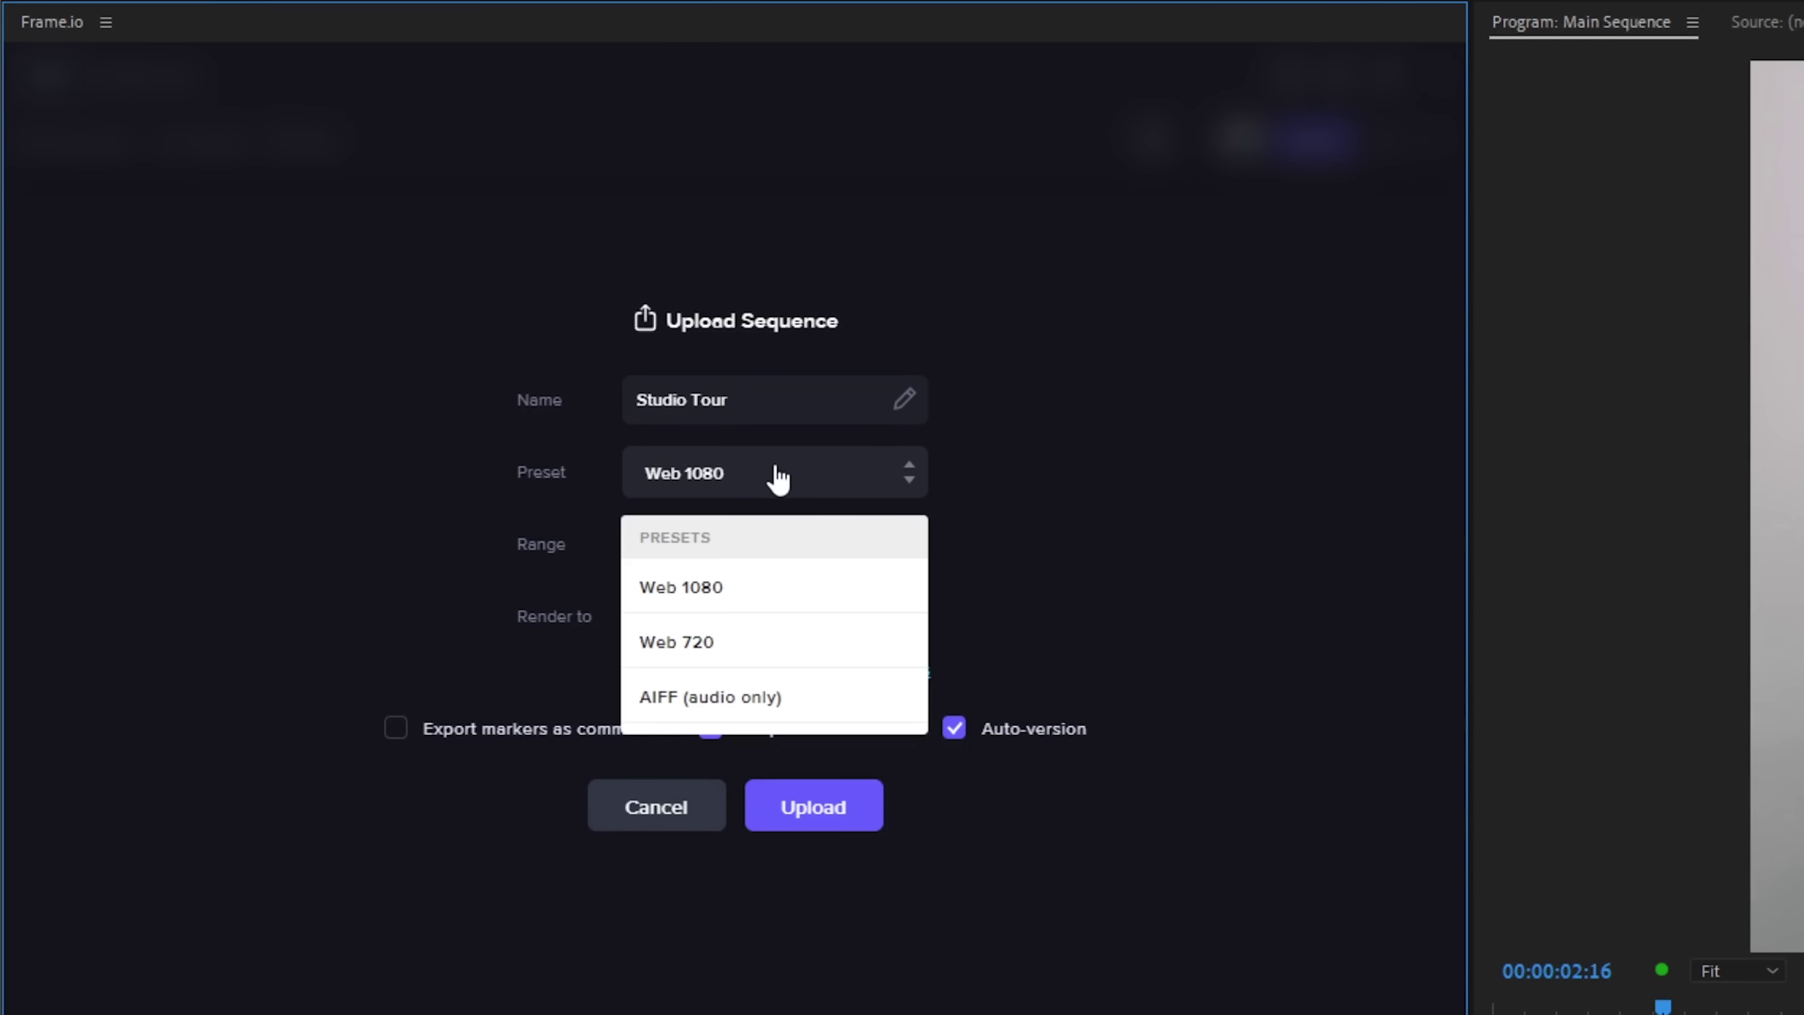
pyautogui.click(726, 602)
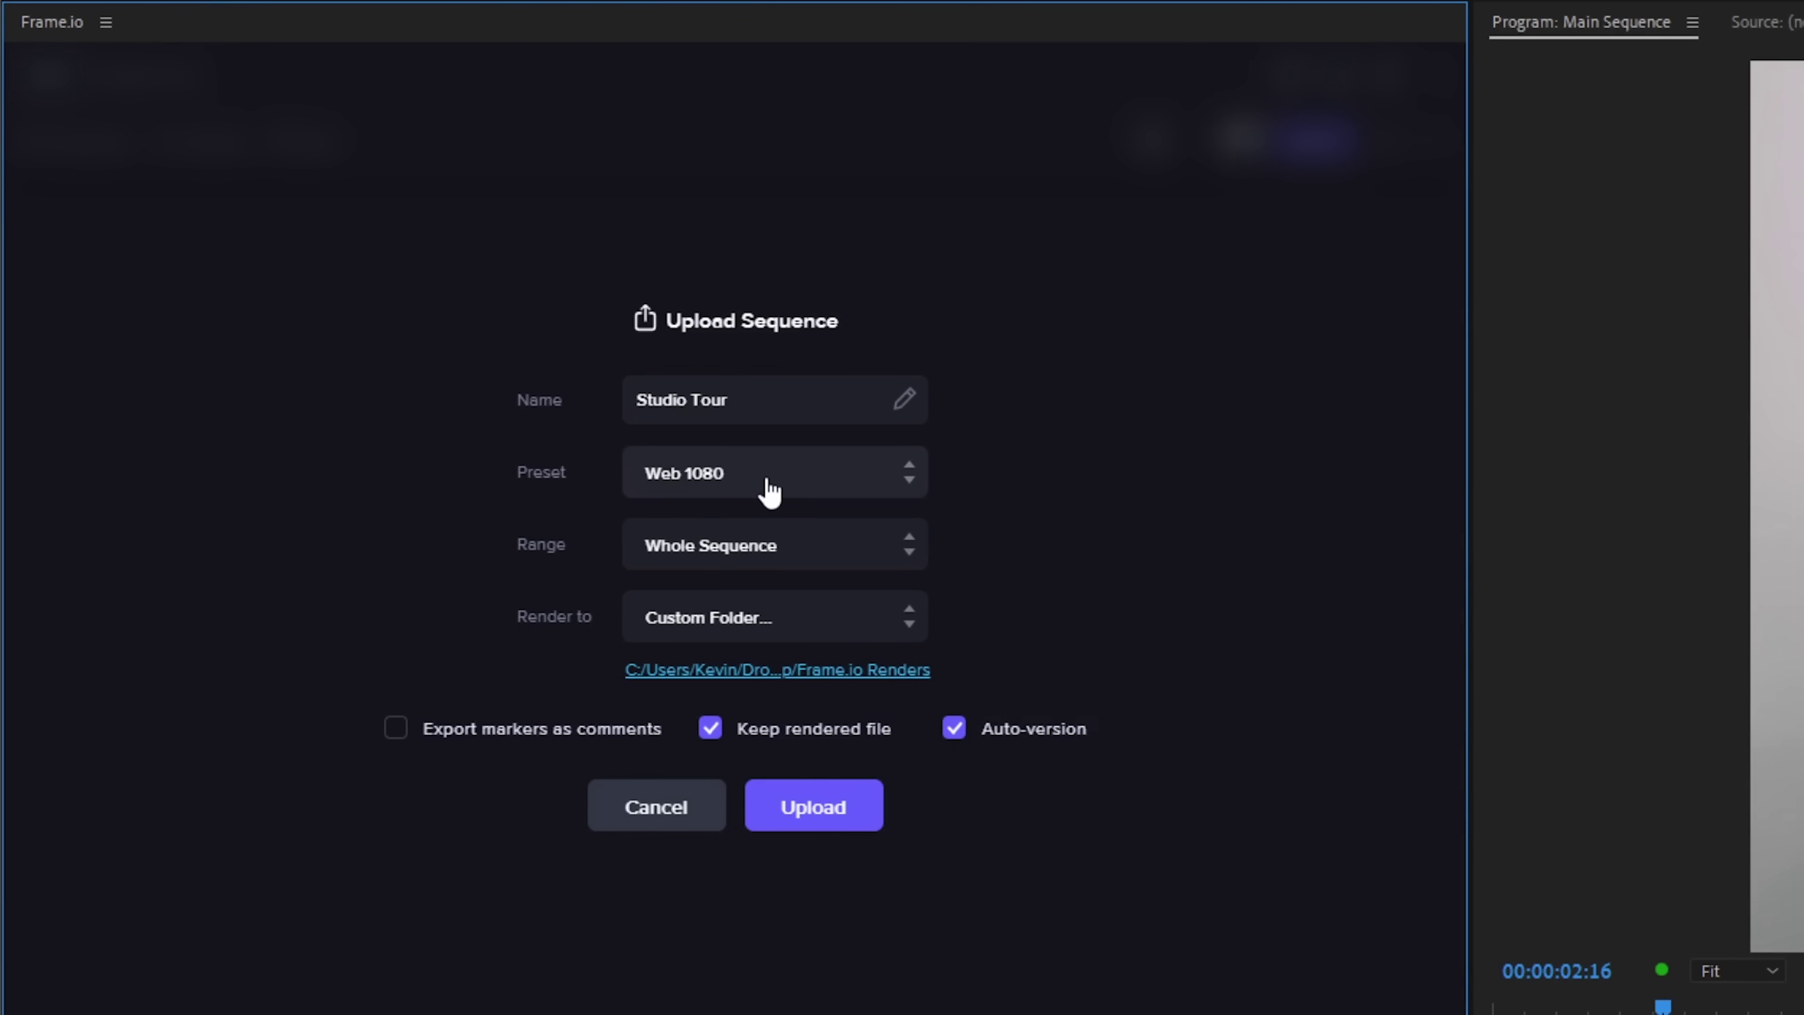
pyautogui.click(839, 553)
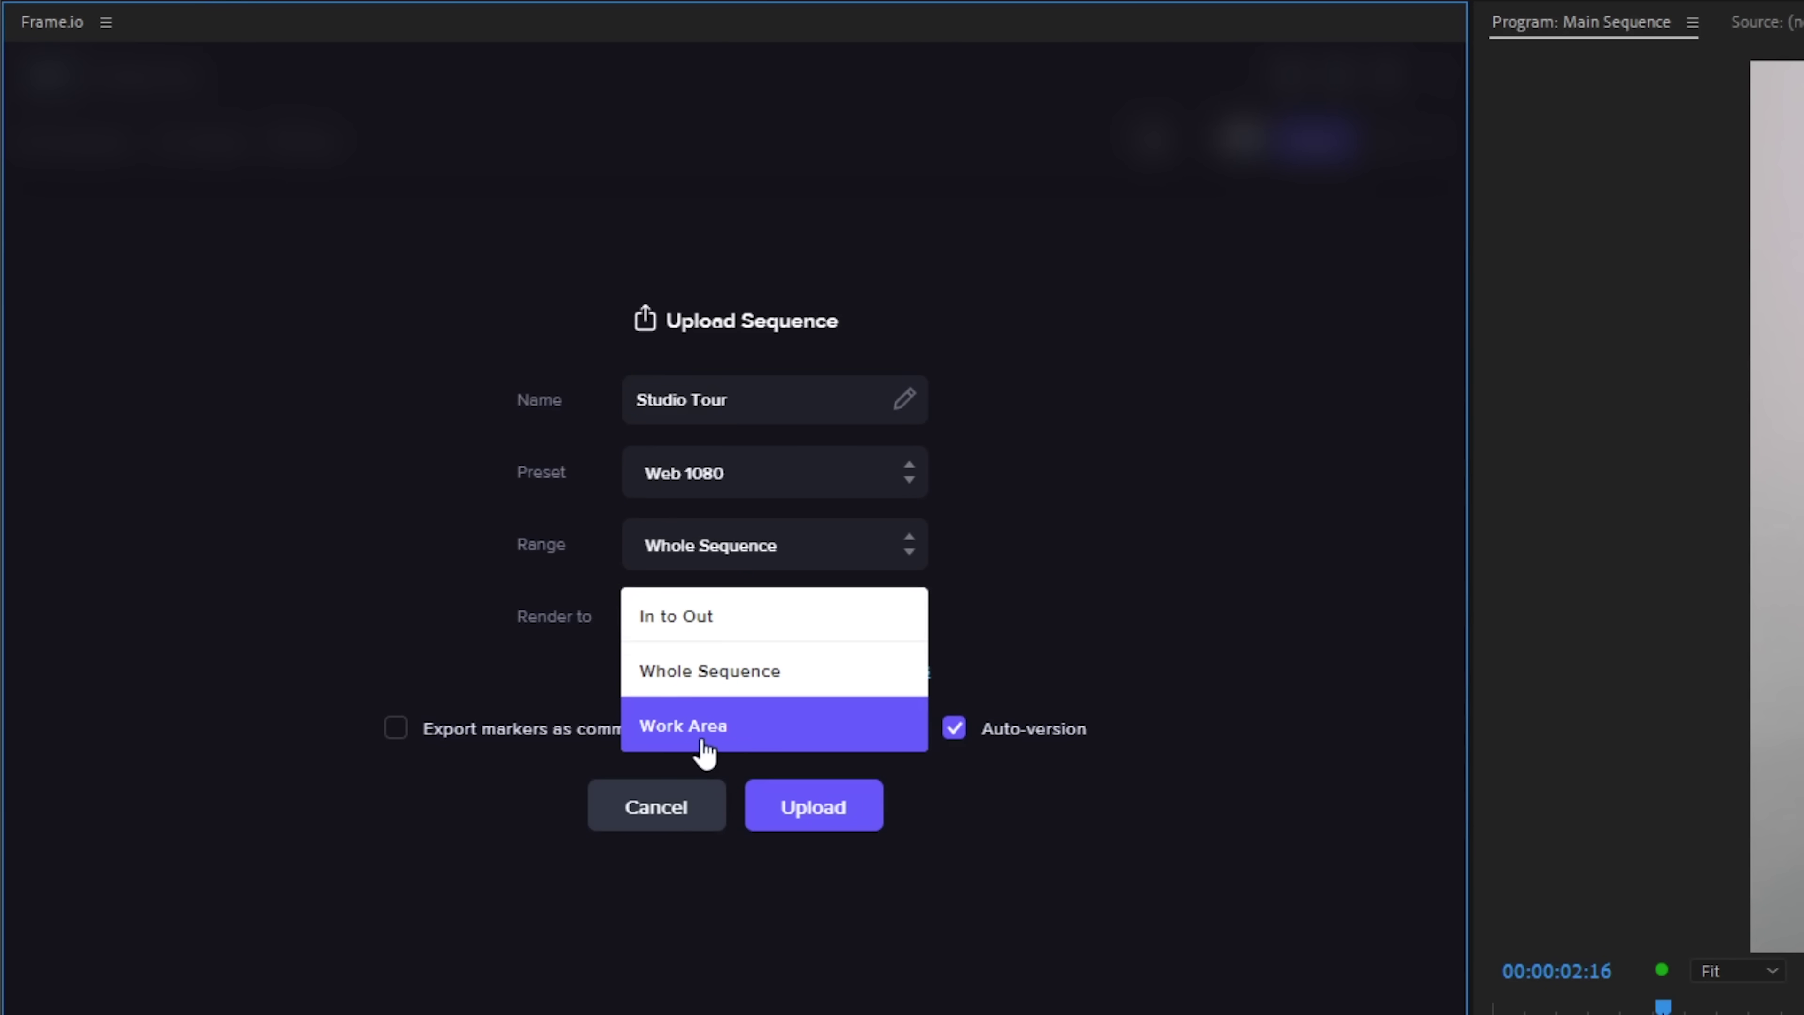
pyautogui.click(759, 678)
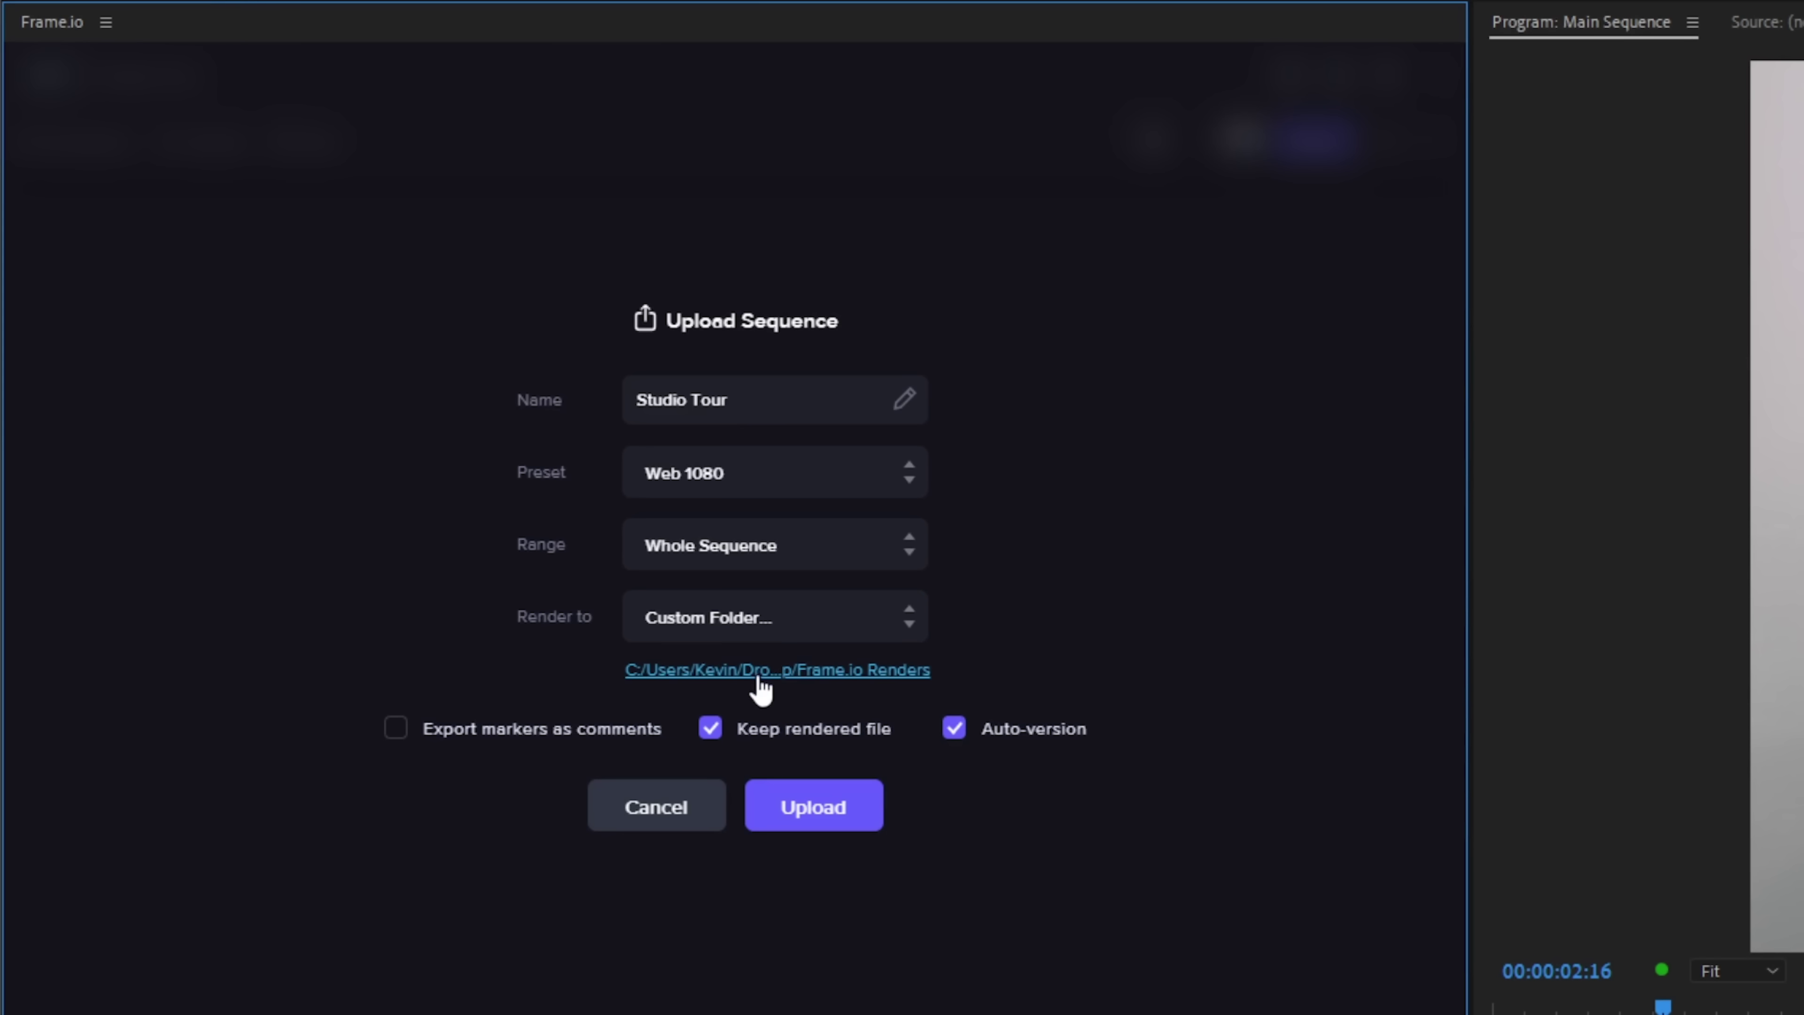
pyautogui.click(797, 628)
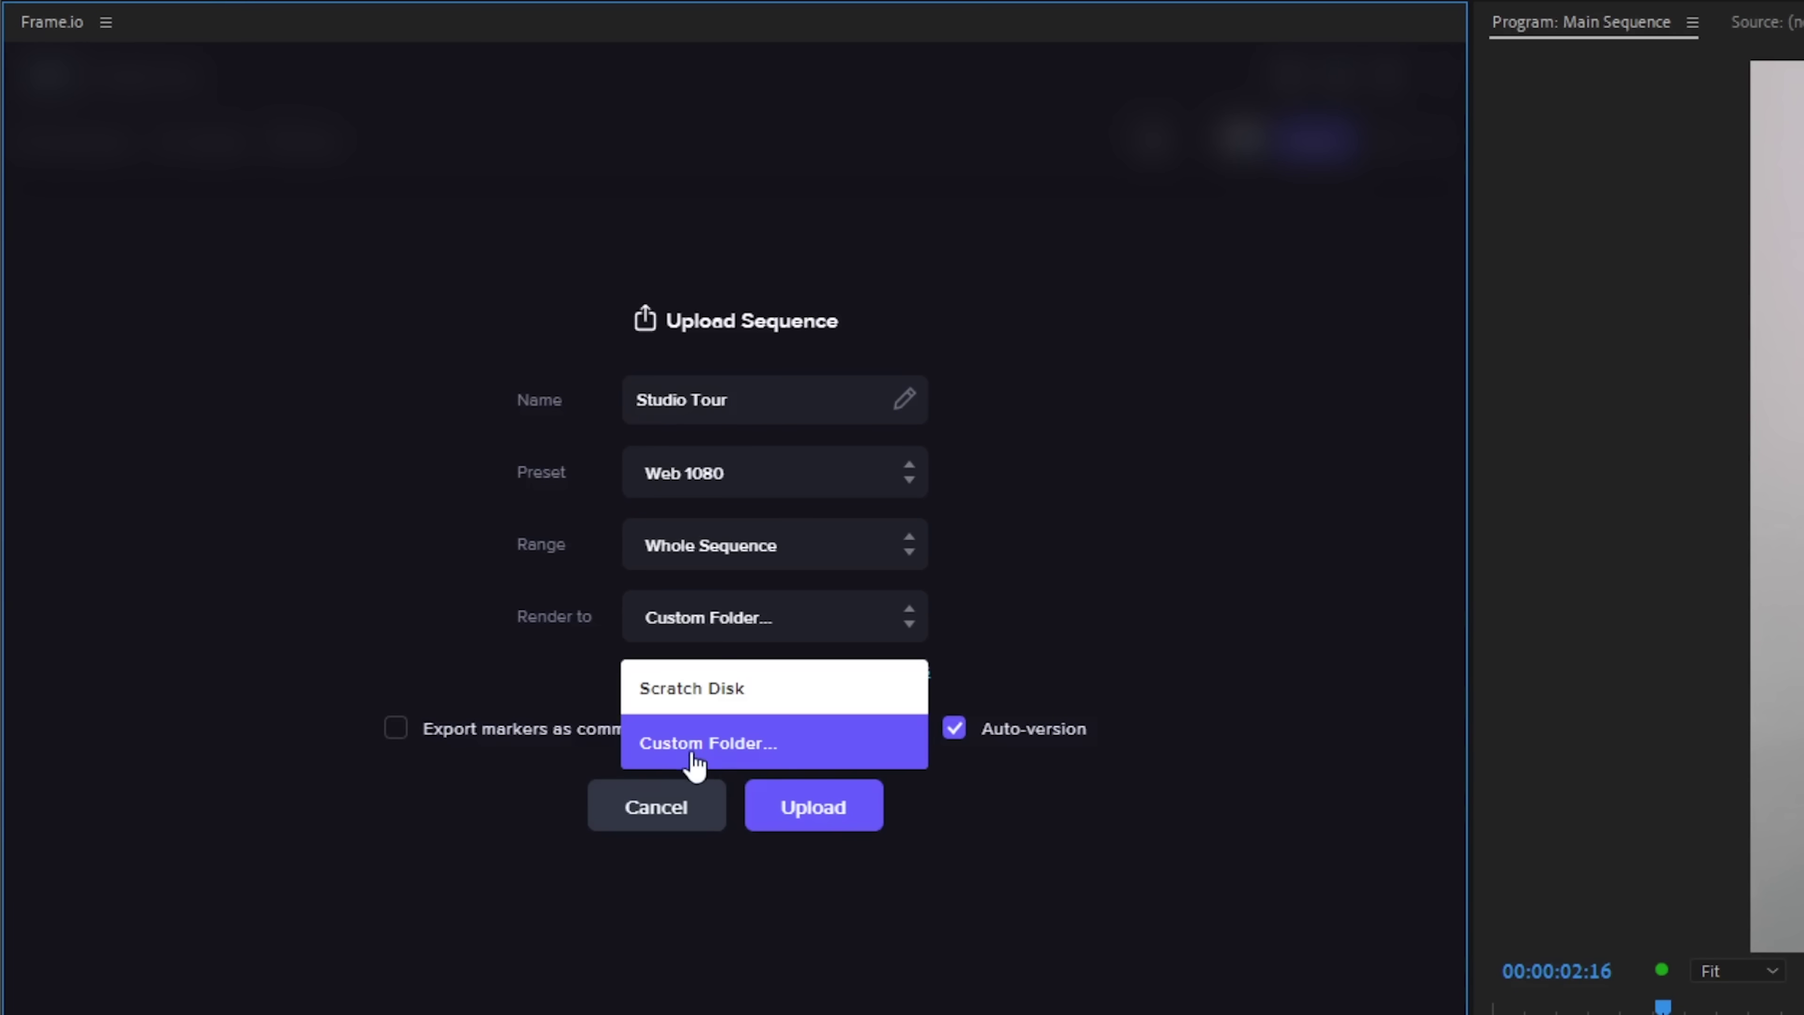
pyautogui.click(716, 744)
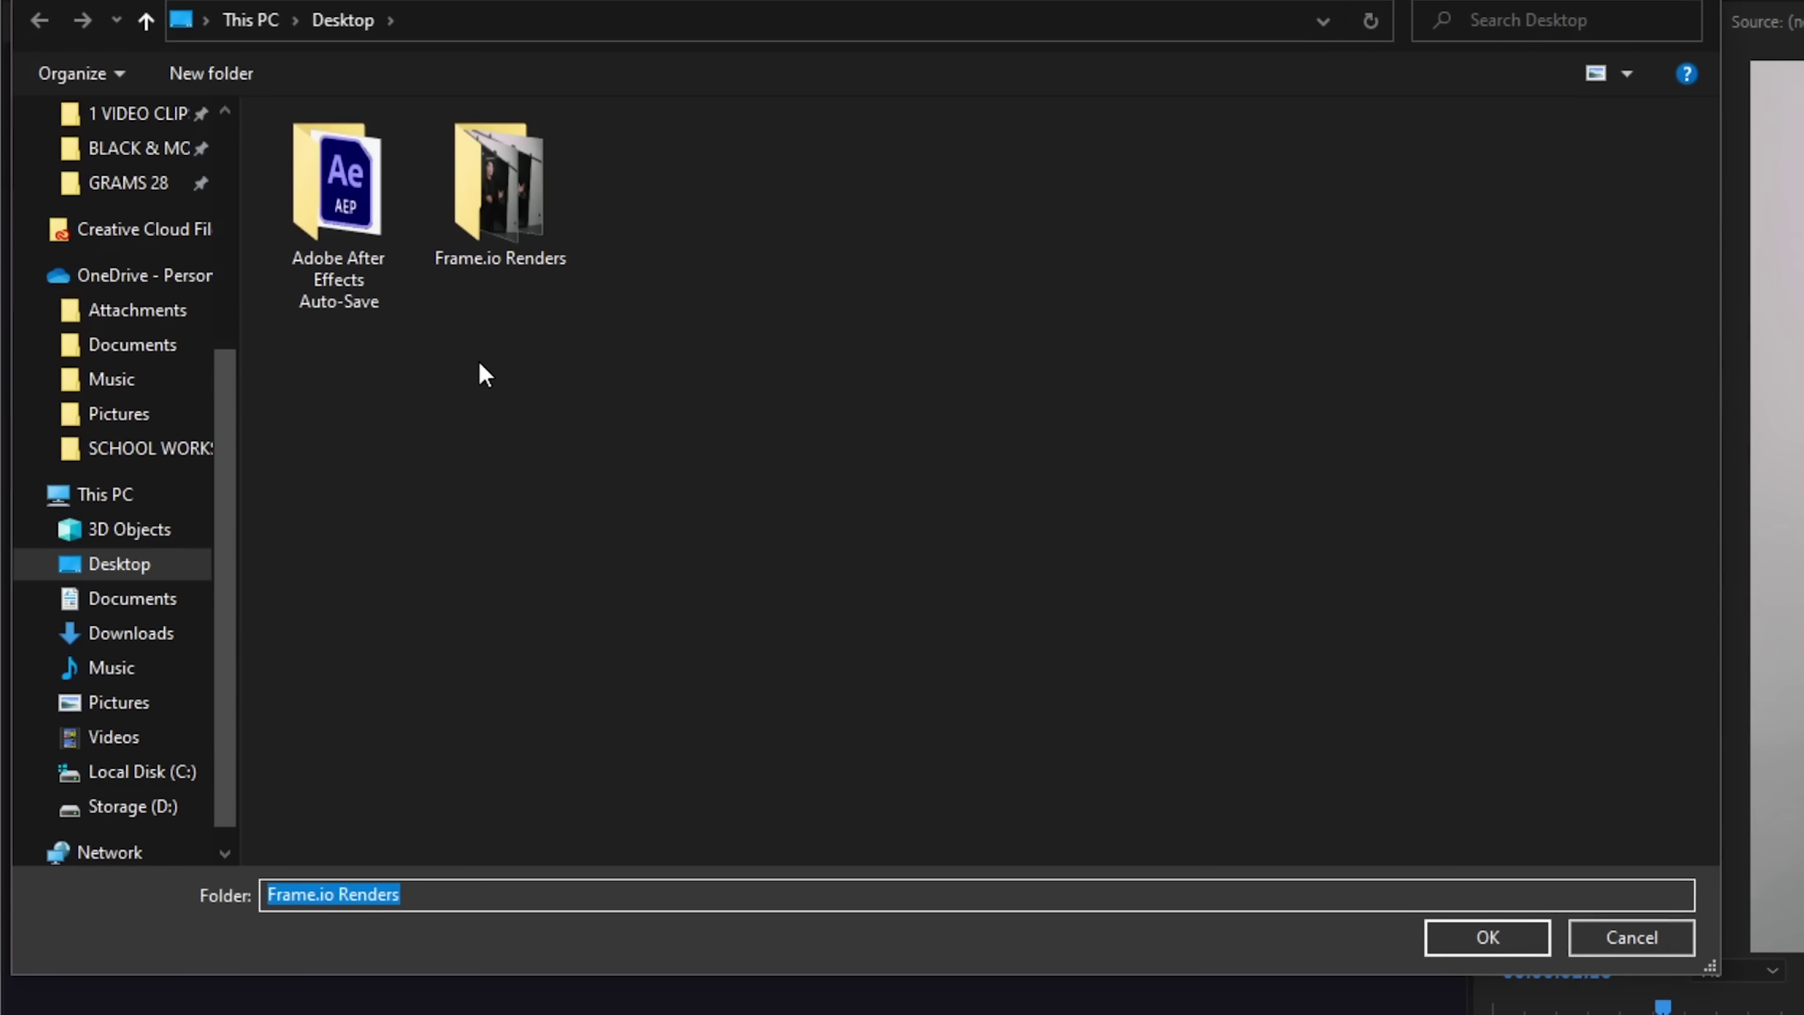
# Set the Desktop 'Frame.io Renders' folder as the render destination
pyautogui.click(500, 240)
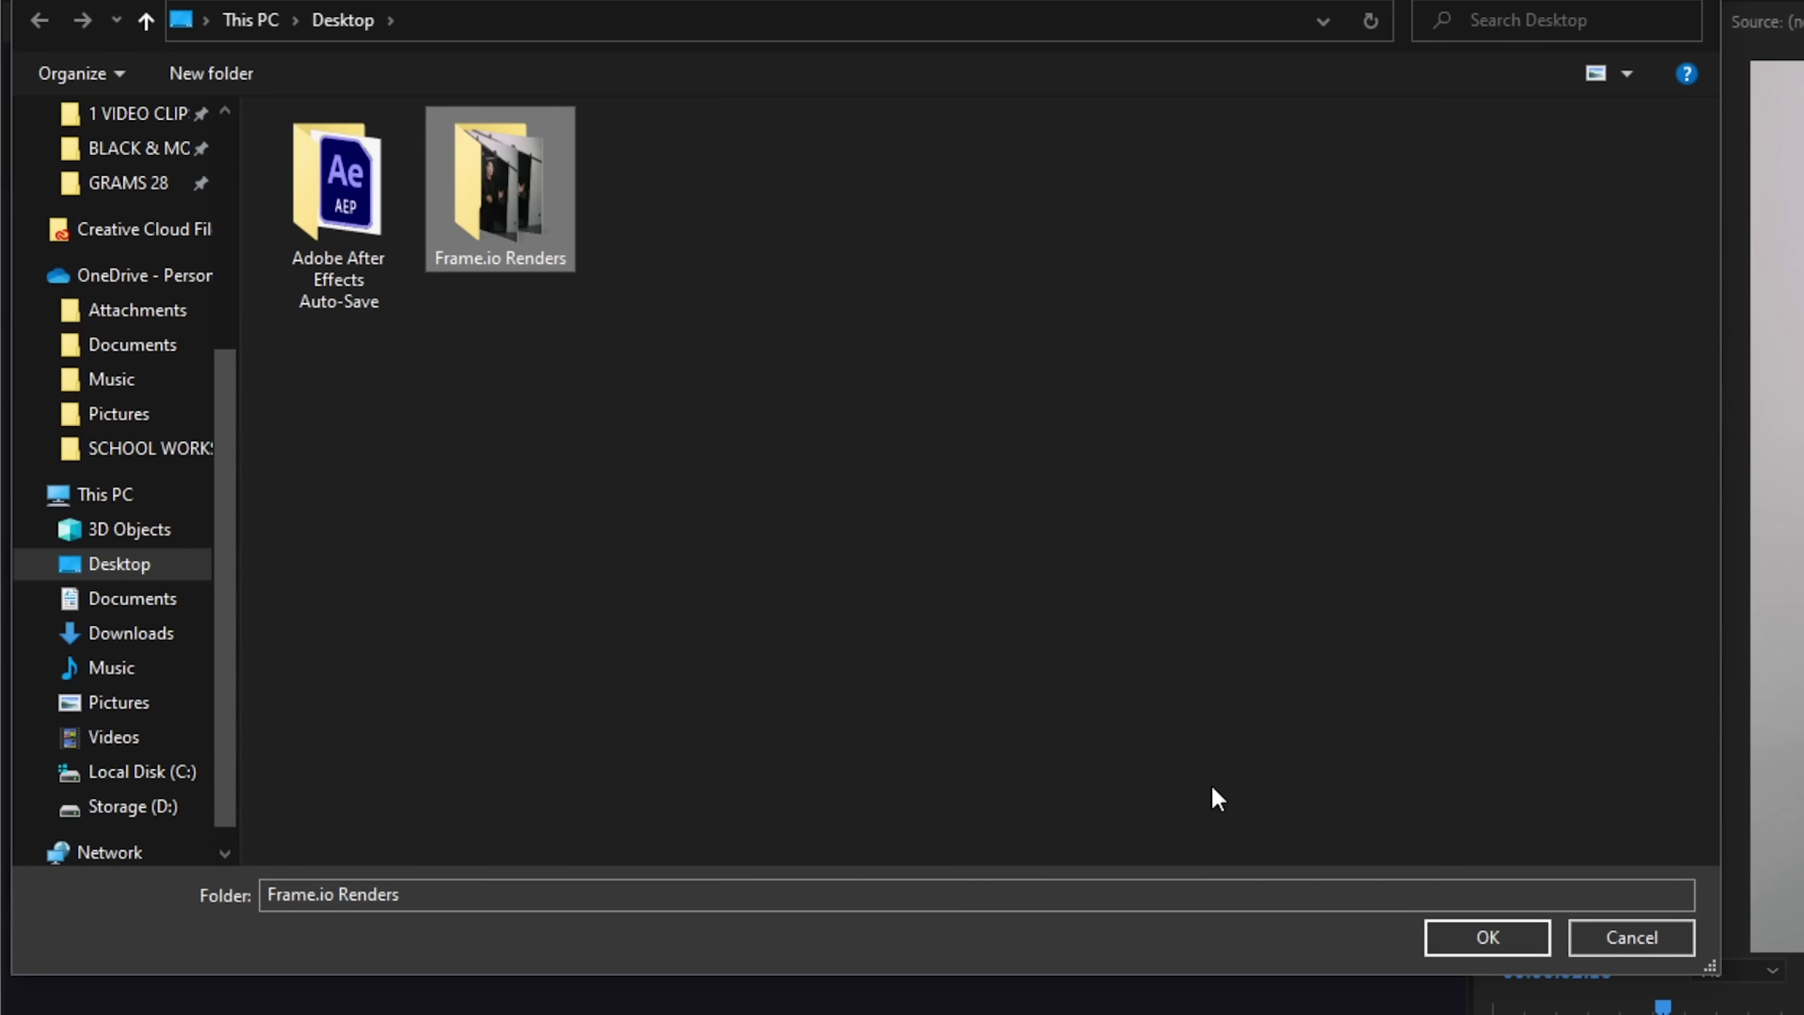
pyautogui.click(1487, 943)
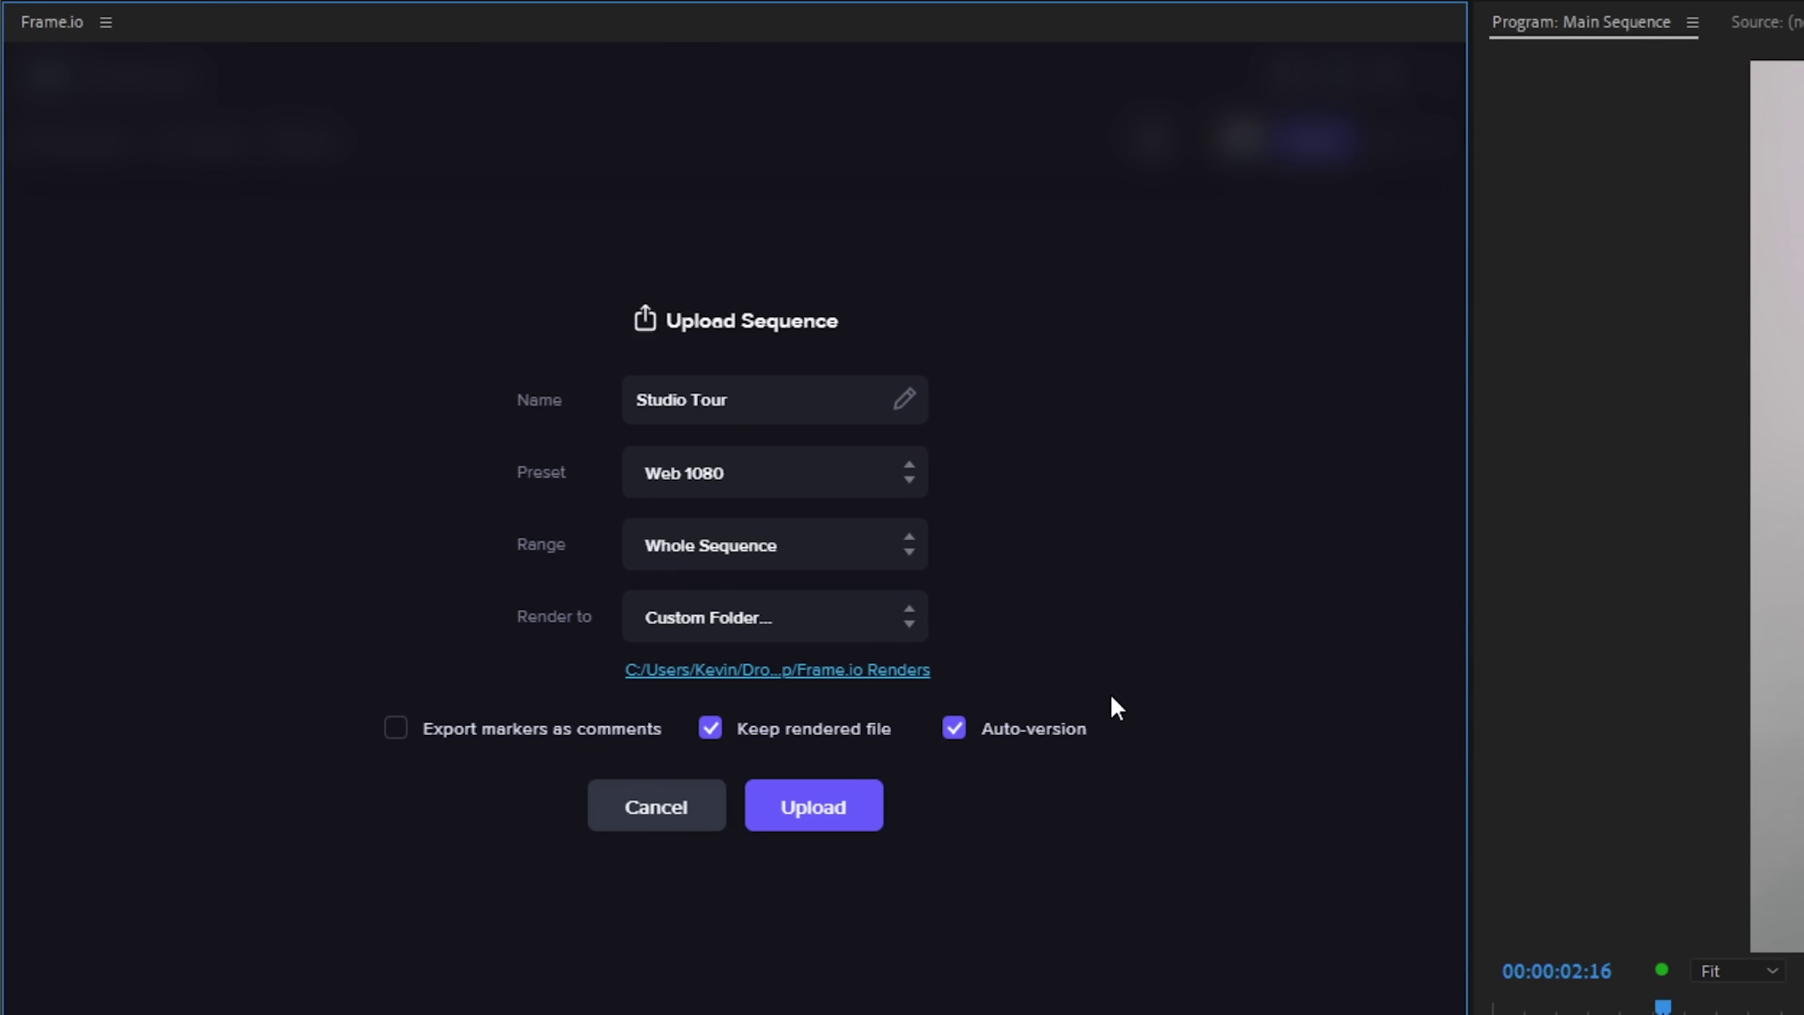
# Upload Studio Tour, then create and copy a Share for Review link for Studio Tour.mp4
pyautogui.click(805, 812)
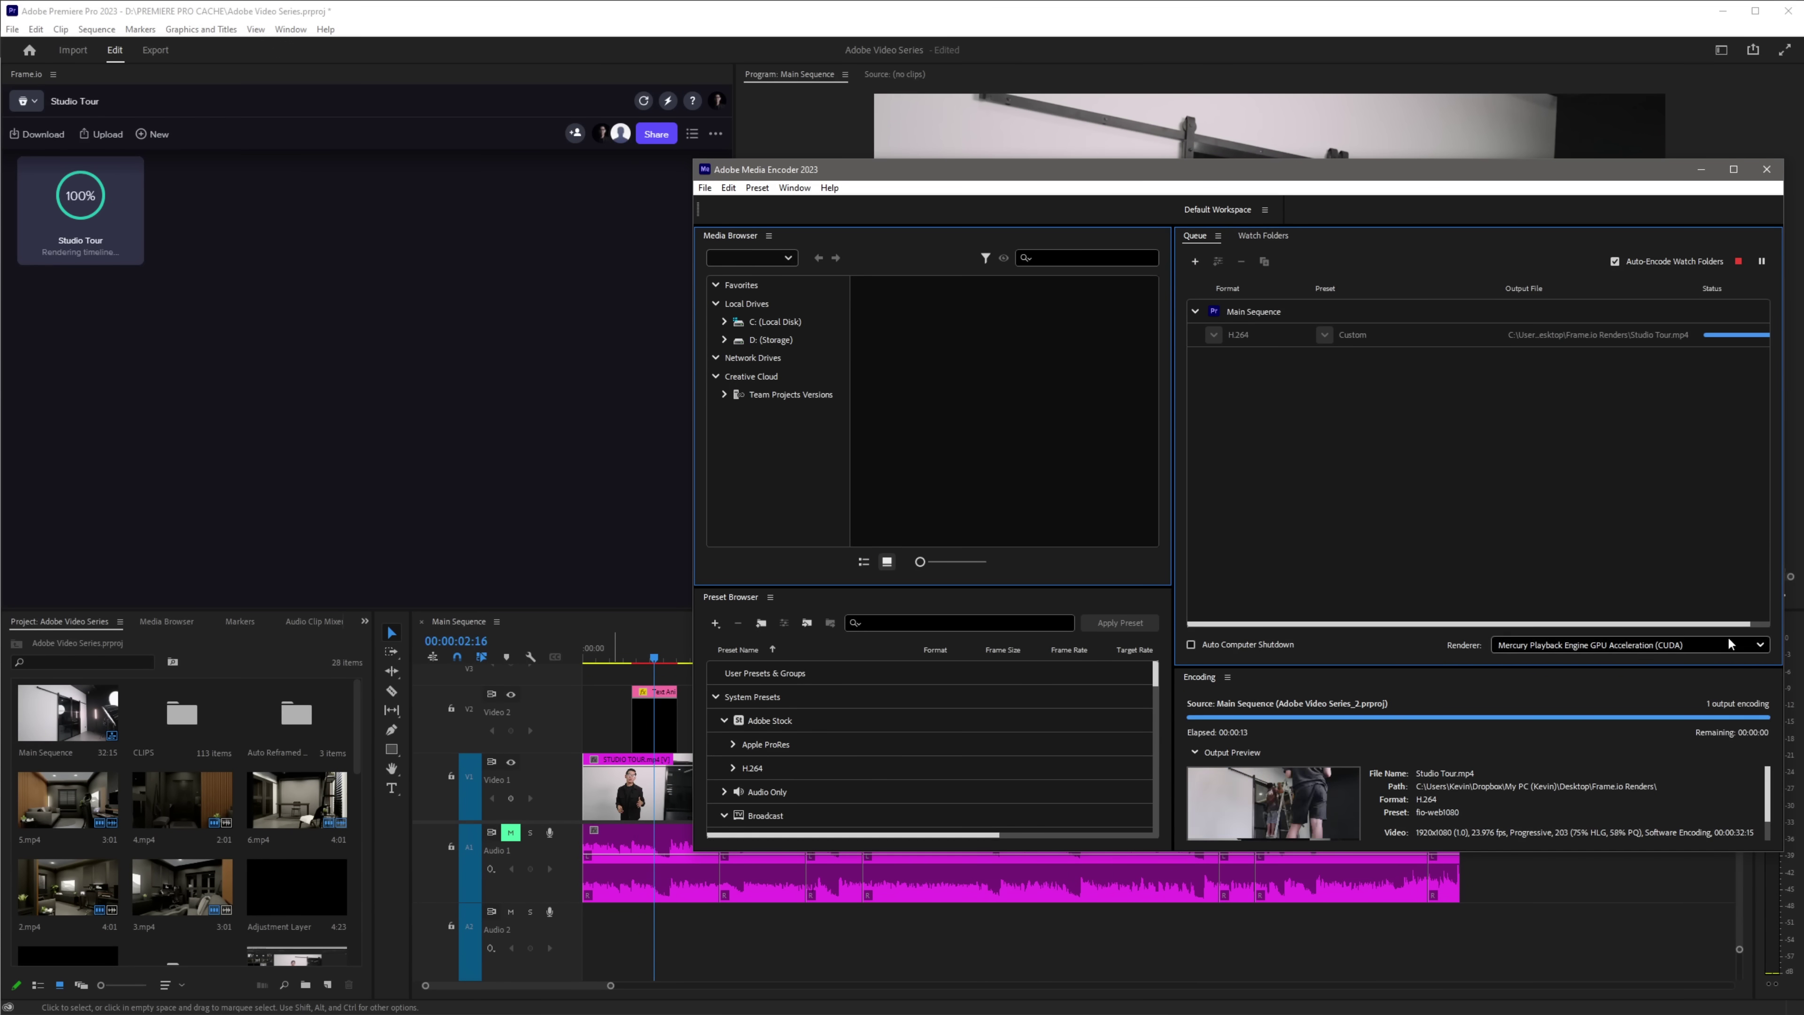
pyautogui.click(896, 18)
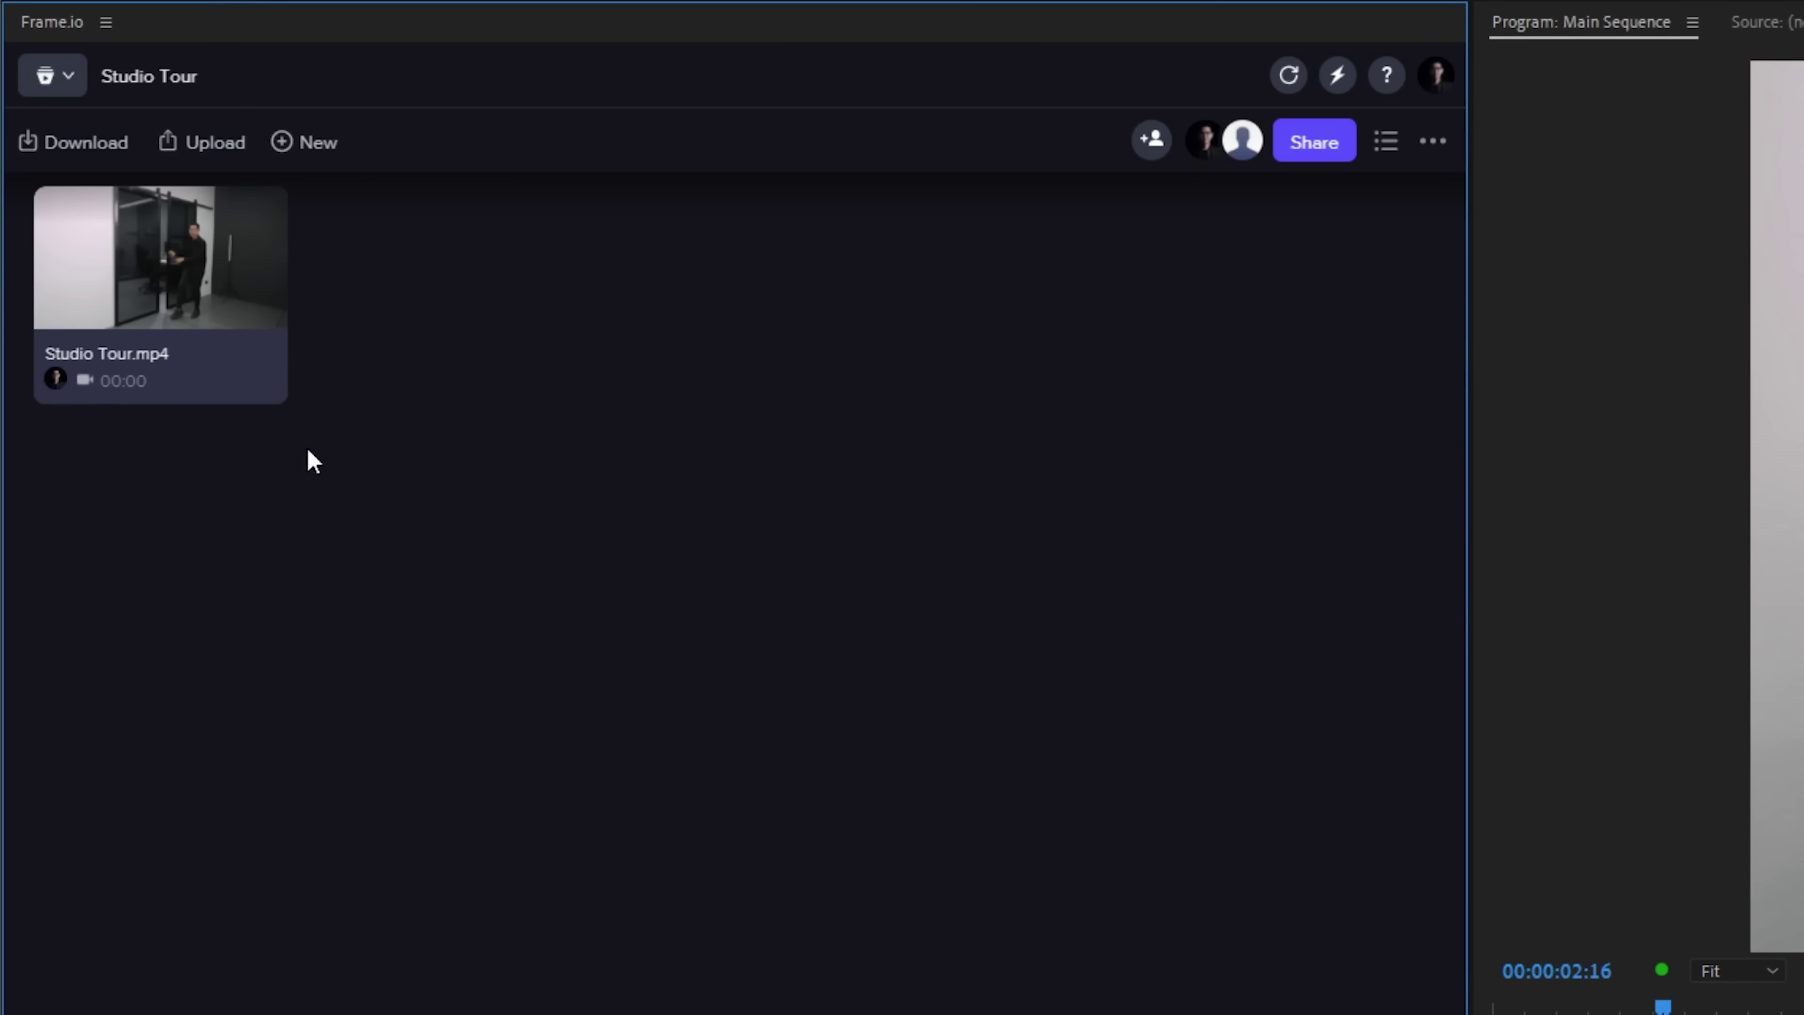
pyautogui.click(213, 388)
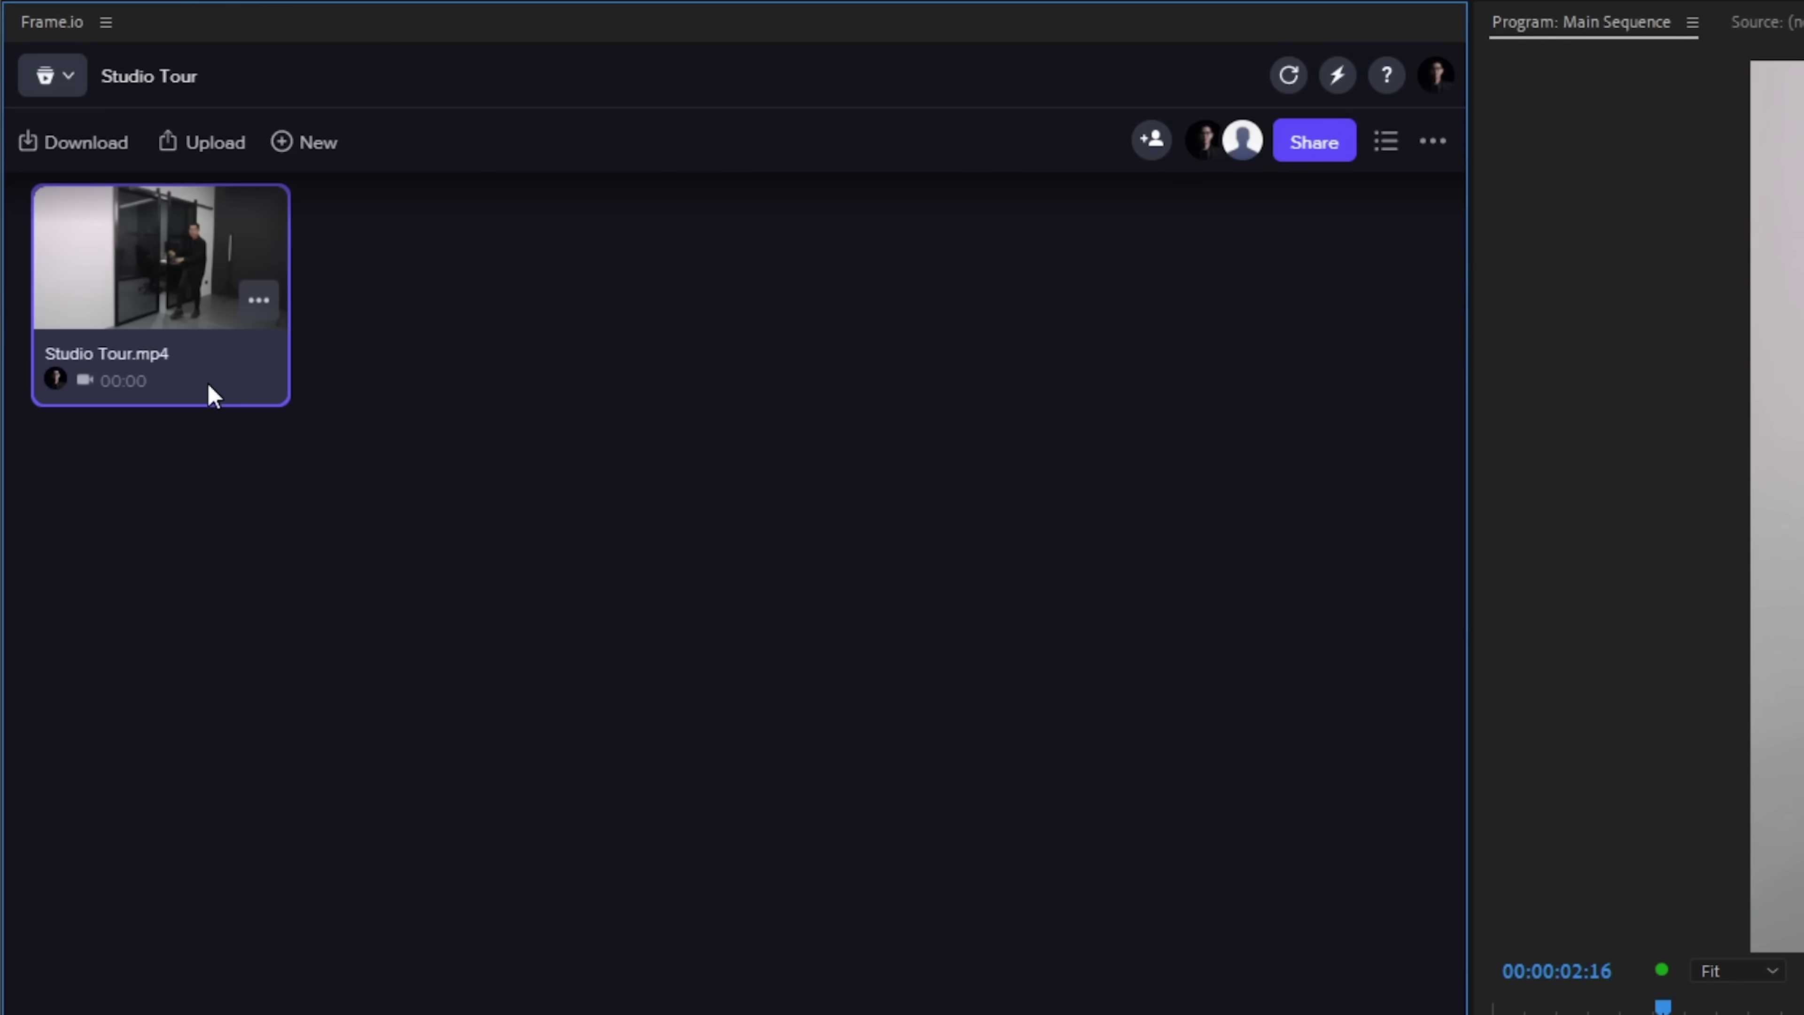
pyautogui.click(1318, 142)
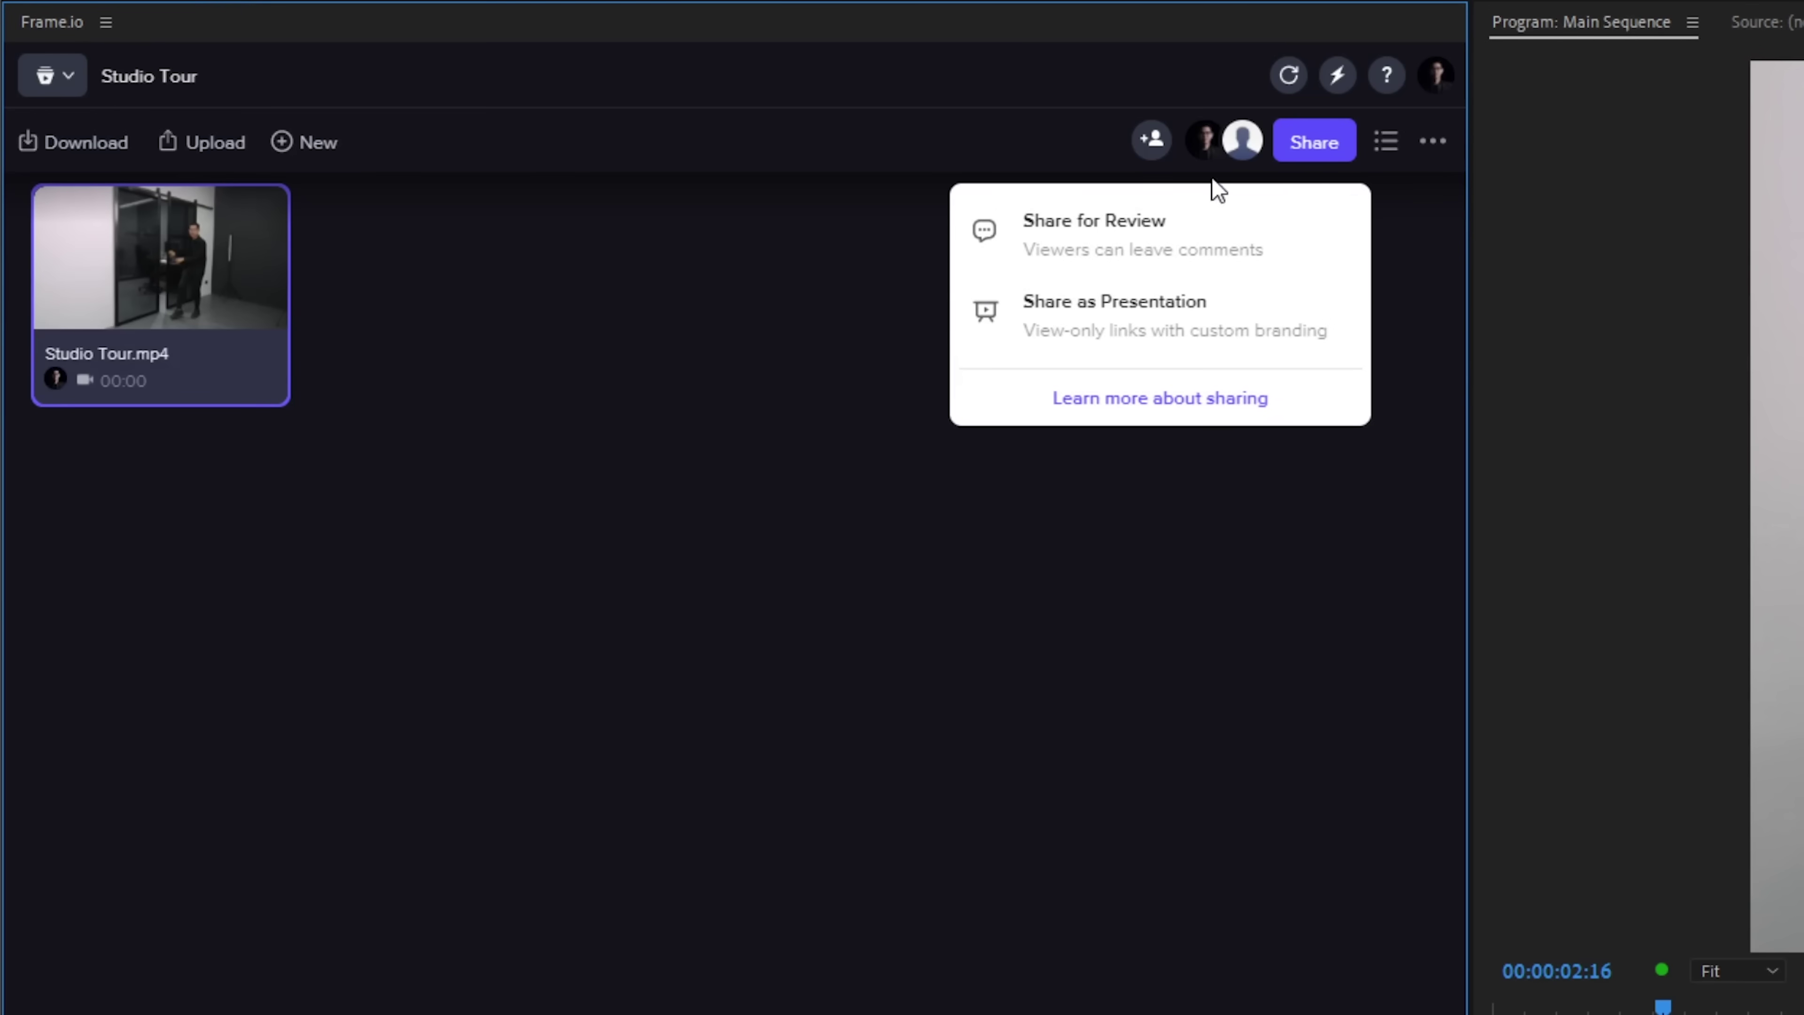
pyautogui.click(1112, 235)
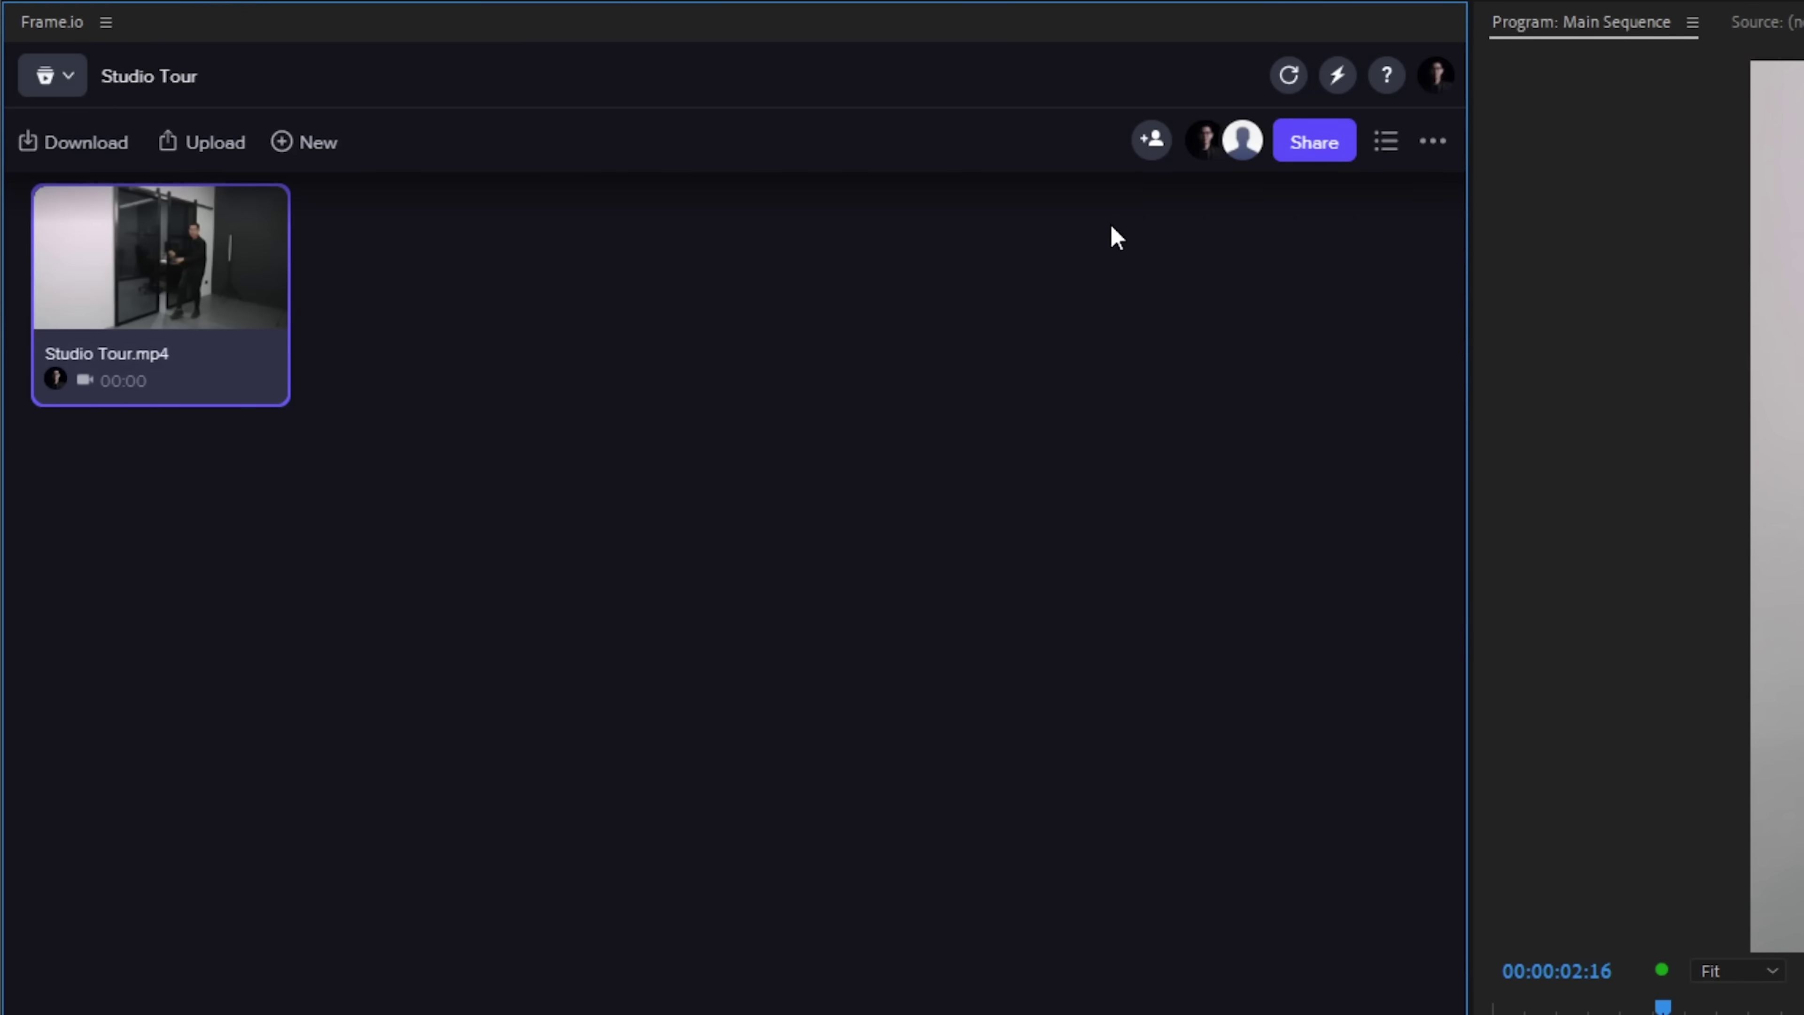
pyautogui.click(927, 611)
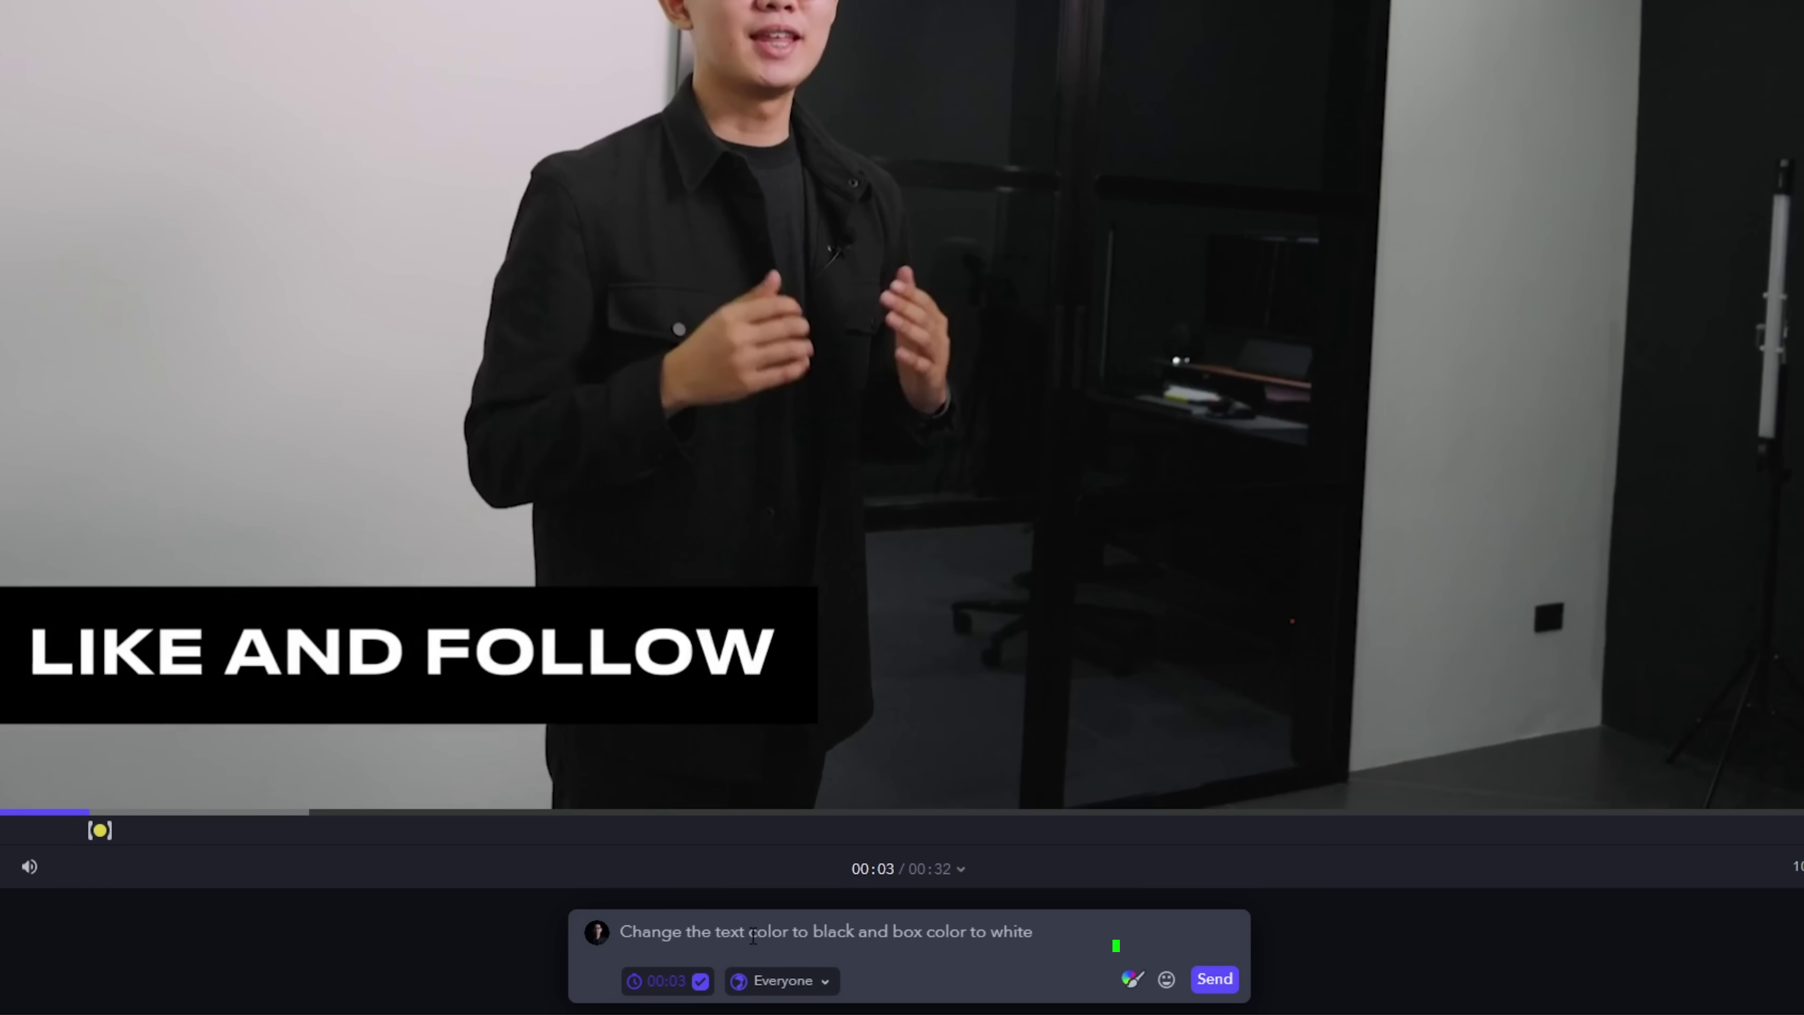
# Mark the LIKE AND FOLLOW title with an arrow, rectangle and underline, and post the 00:03 comment
pyautogui.click(1132, 982)
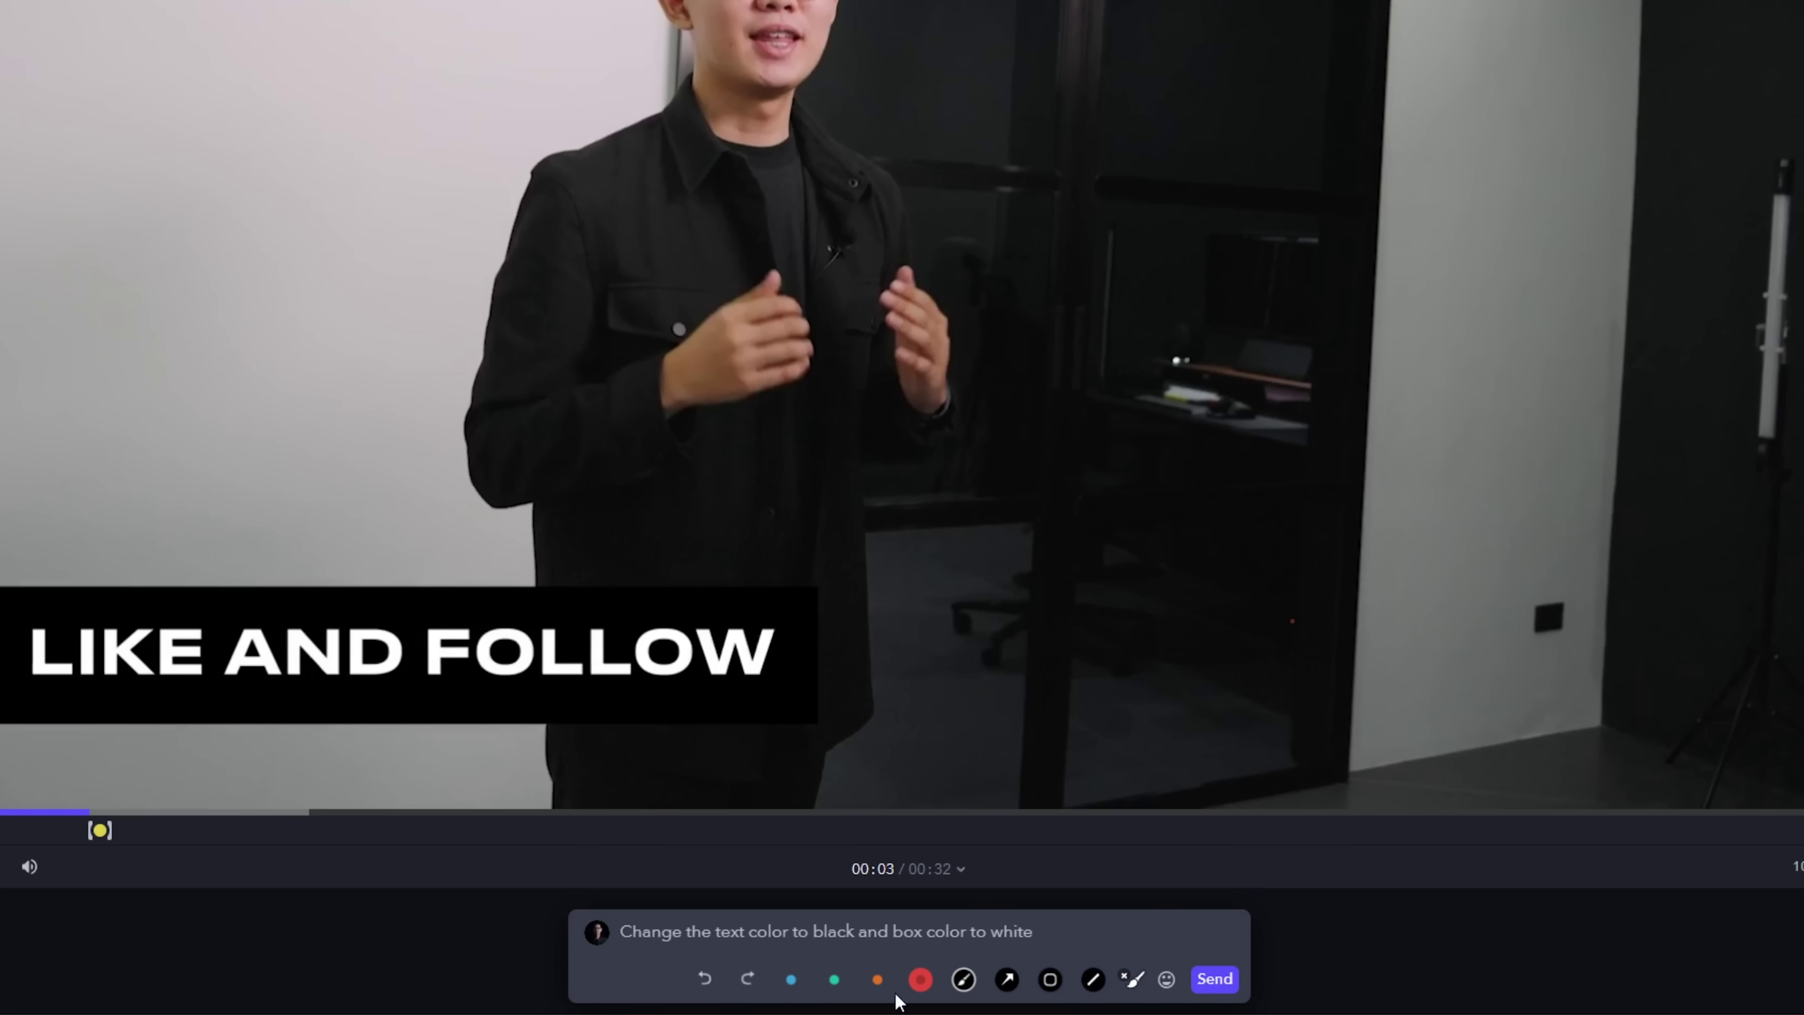
pyautogui.click(1008, 979)
pyautogui.moveTo(1229, 656); pyautogui.dragTo(876, 654)
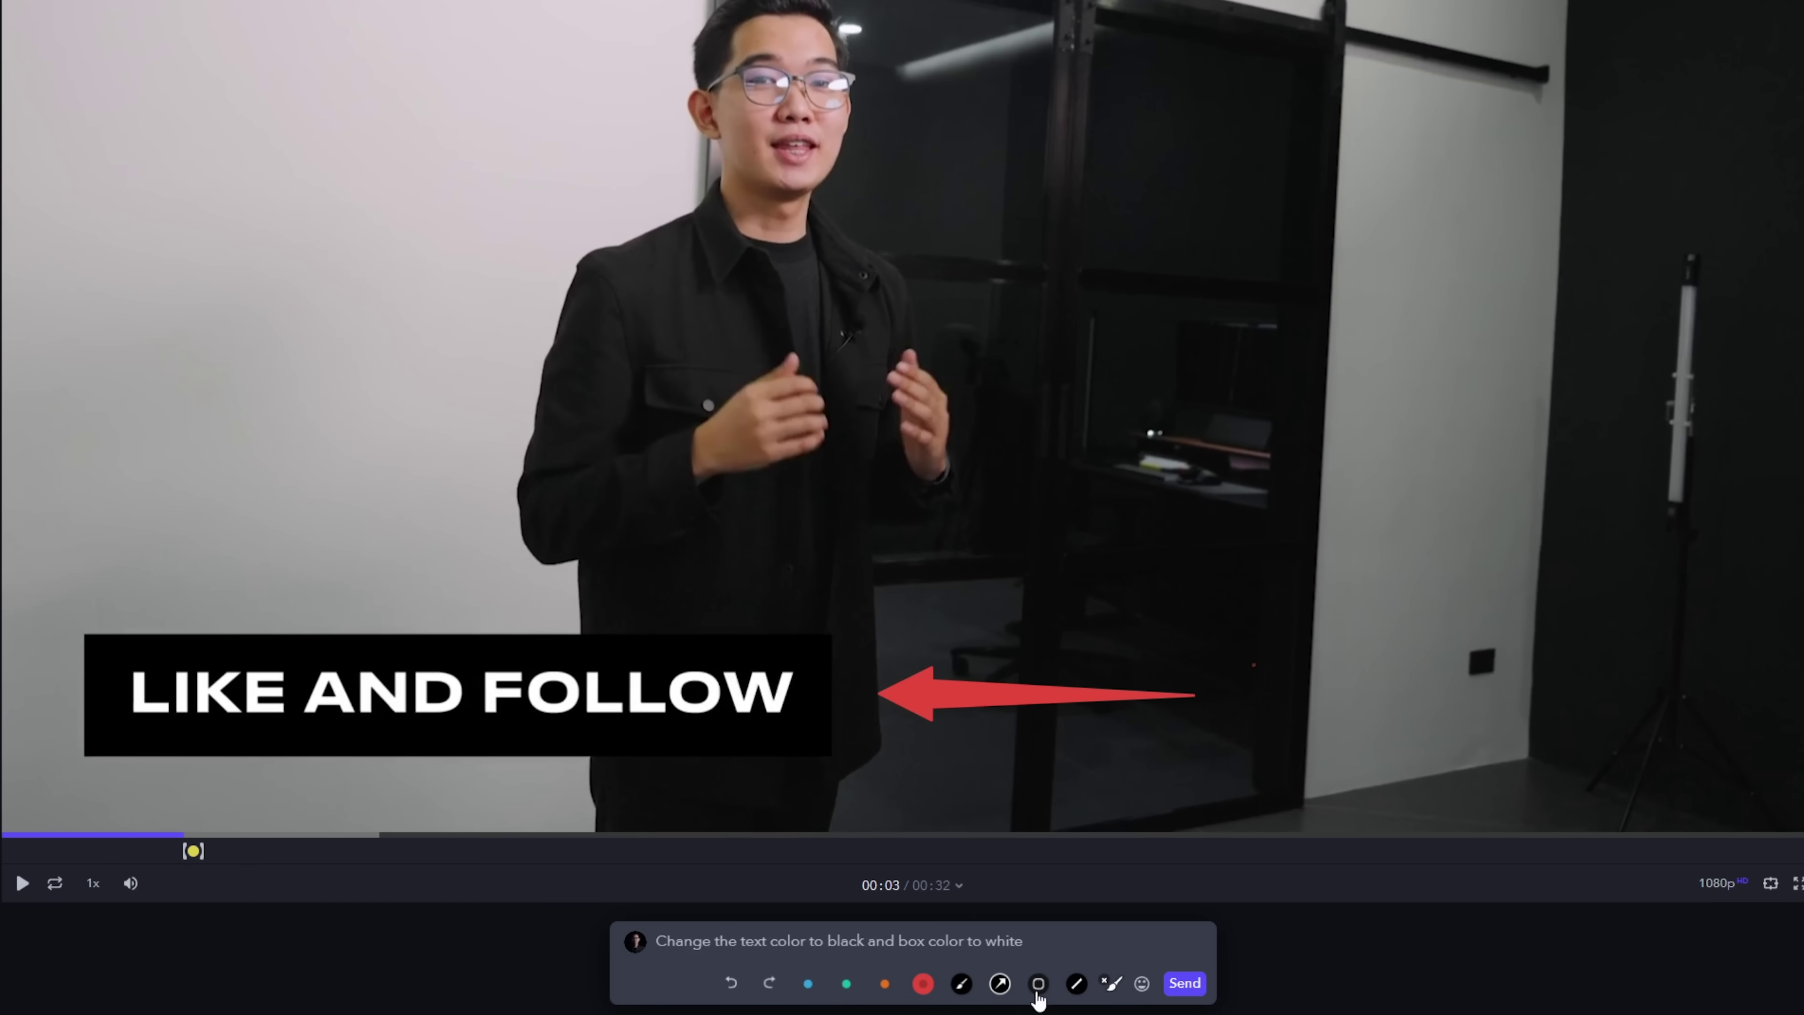
pyautogui.moveTo(54, 601); pyautogui.dragTo(862, 792)
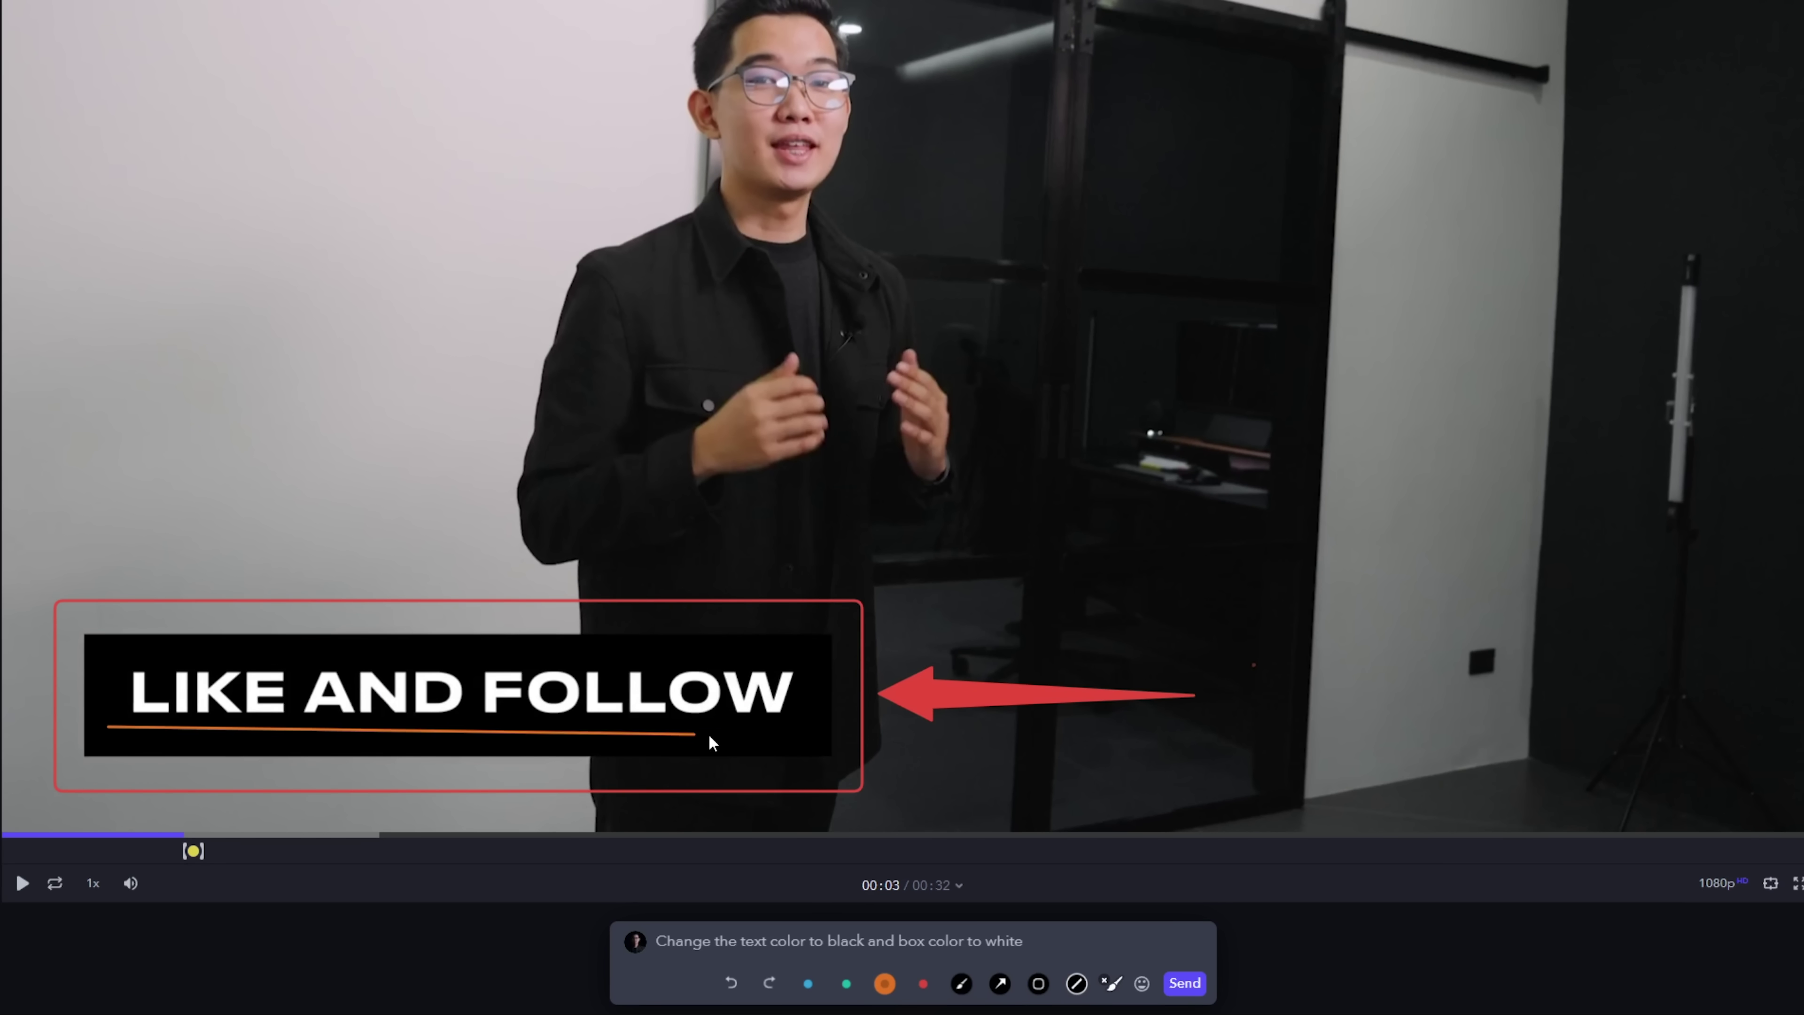
pyautogui.moveTo(709, 735); pyautogui.dragTo(799, 728)
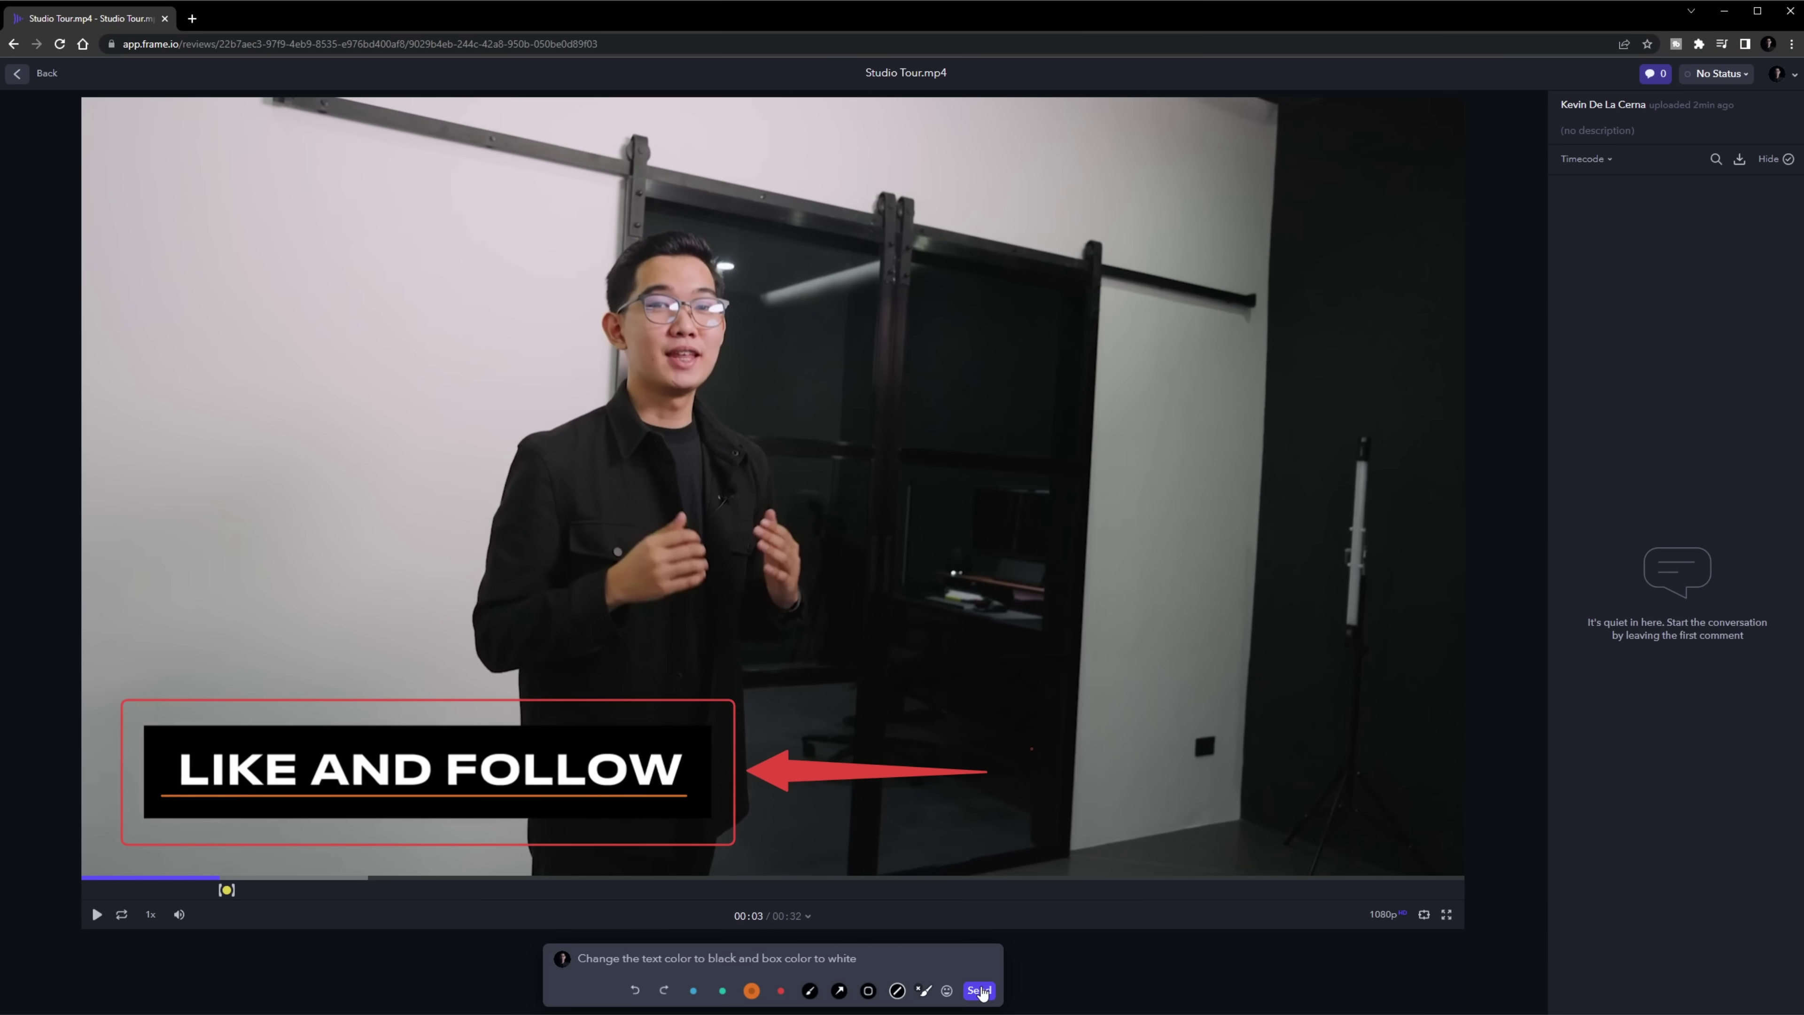
pyautogui.click(1184, 983)
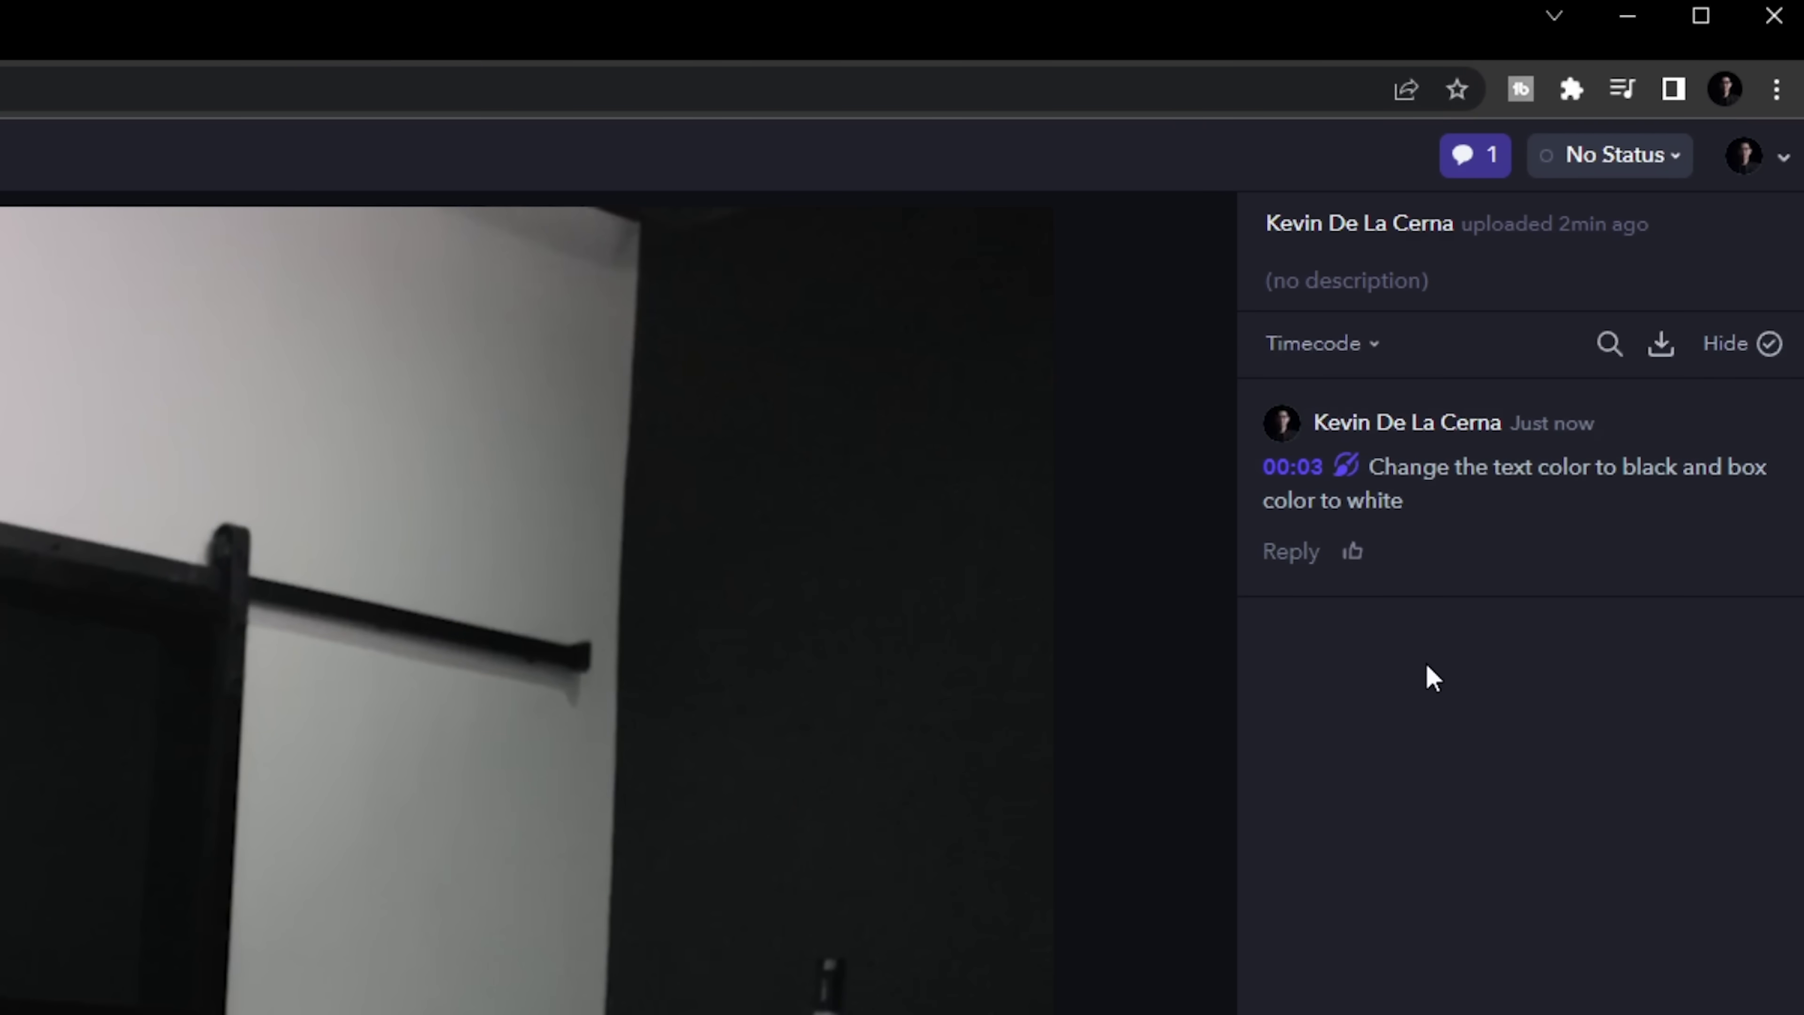
# Change Studio Tour.mp4's status from No Status to Needs Review
pyautogui.click(1595, 170)
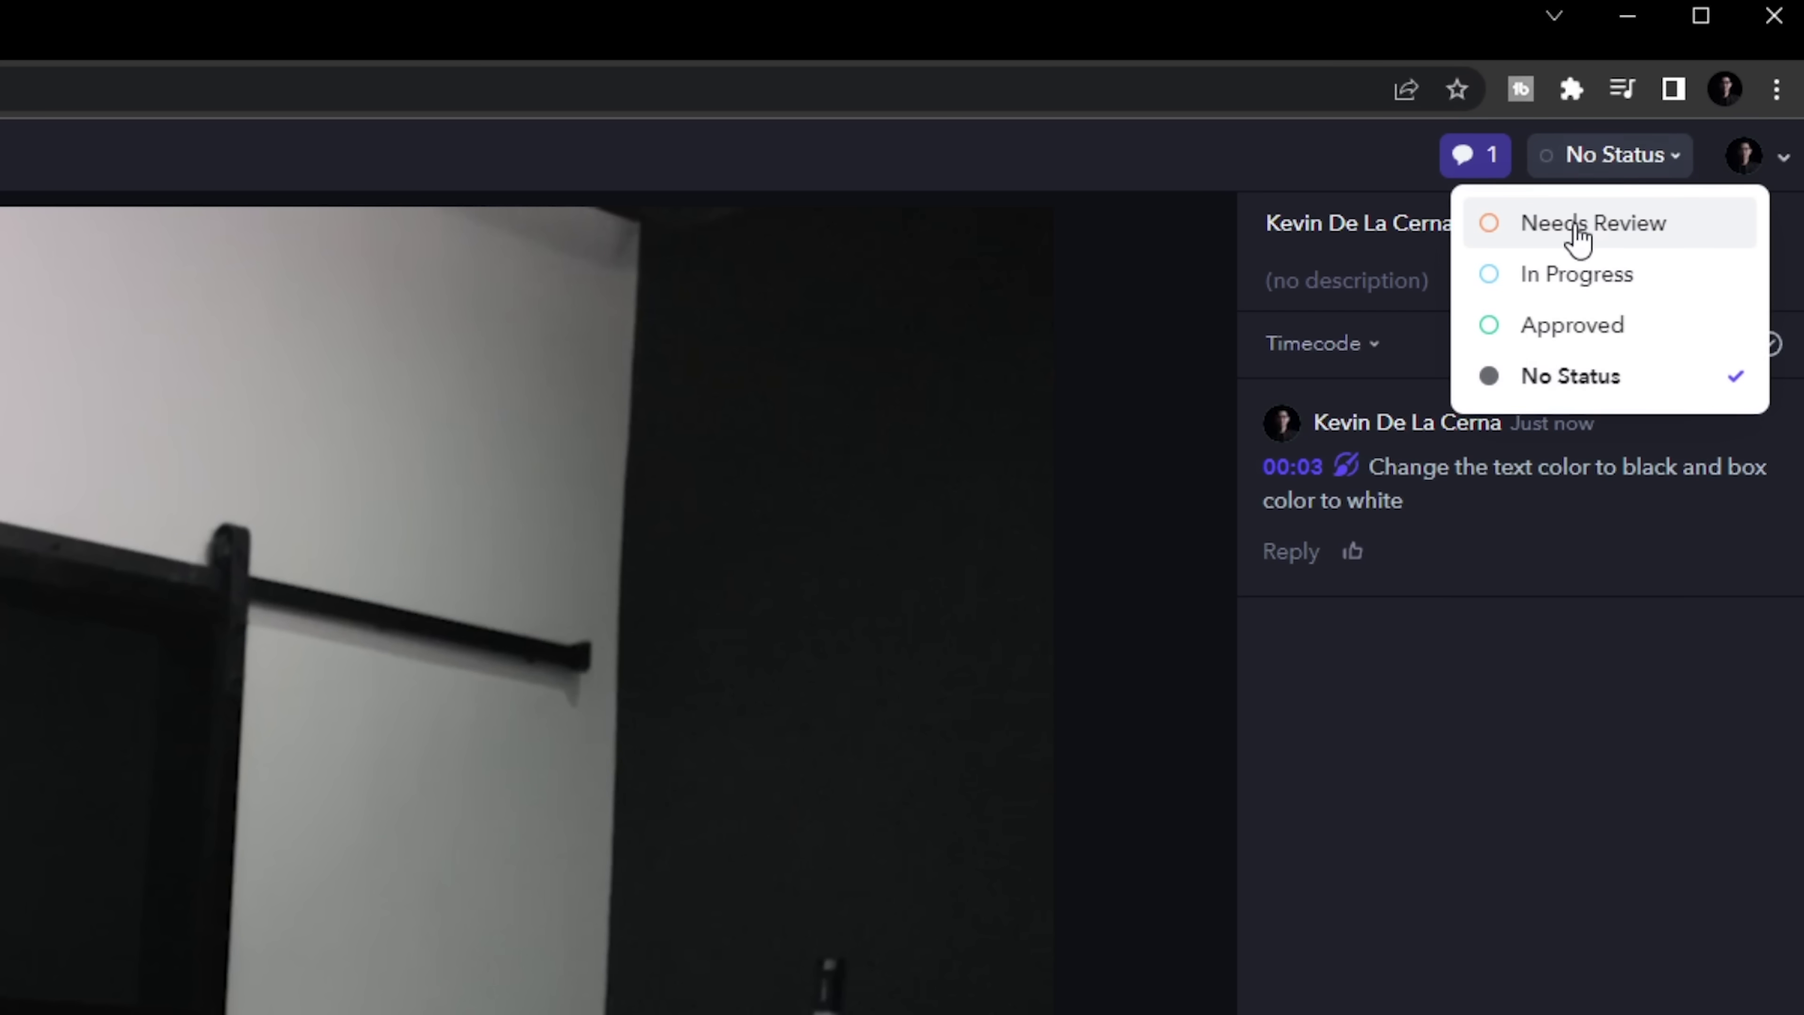
pyautogui.click(1604, 227)
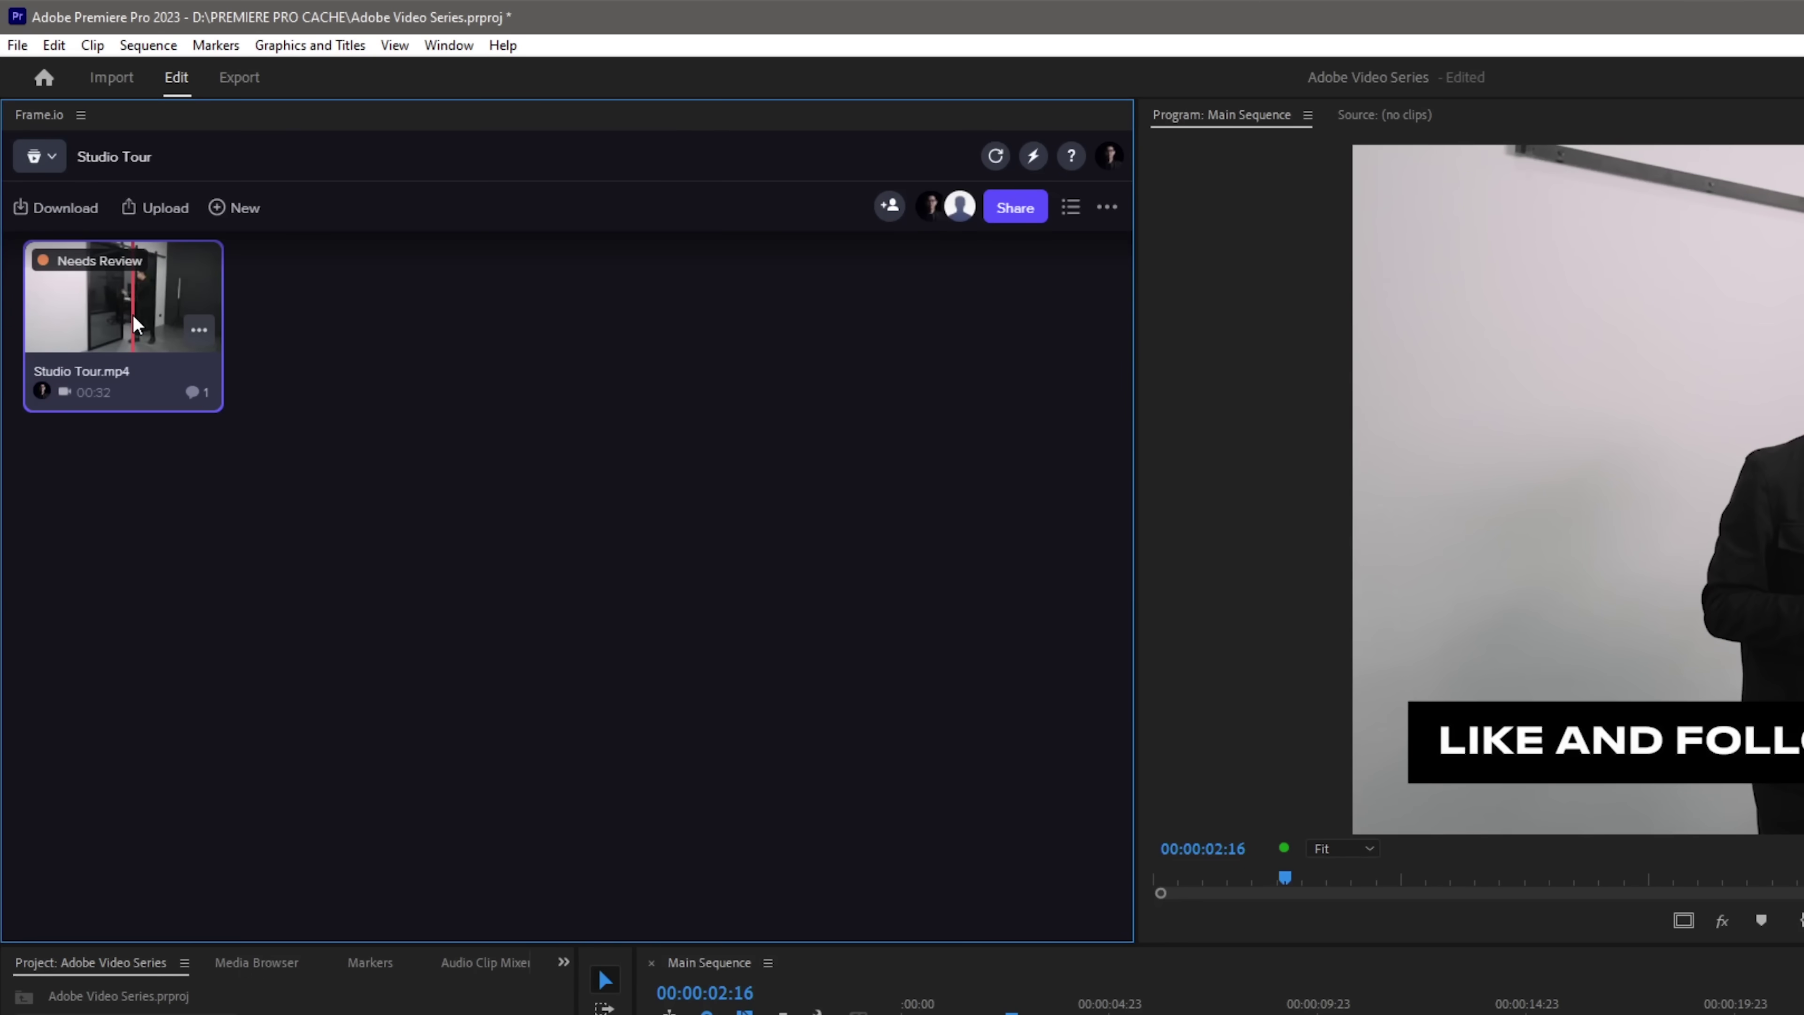
# Open Studio Tour.mp4 in the Frame.io review player, unlinked from the sequence, and play it
pyautogui.click(193, 348)
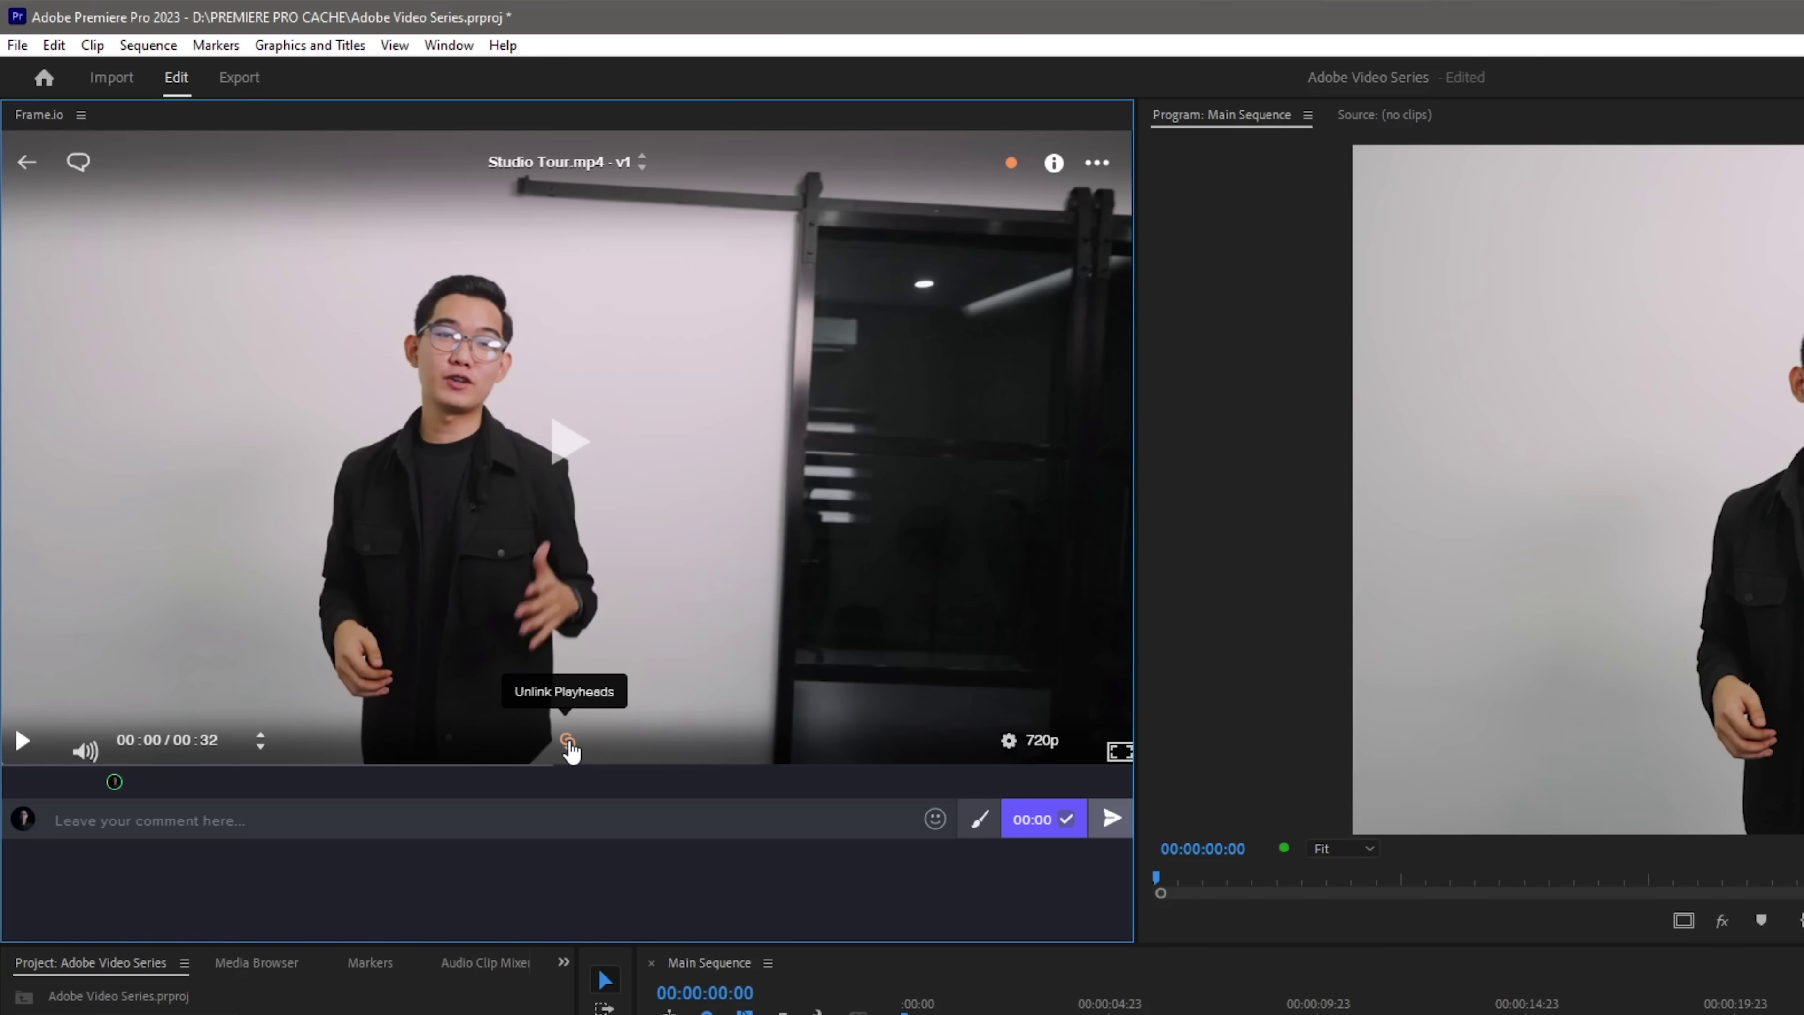
pyautogui.click(569, 746)
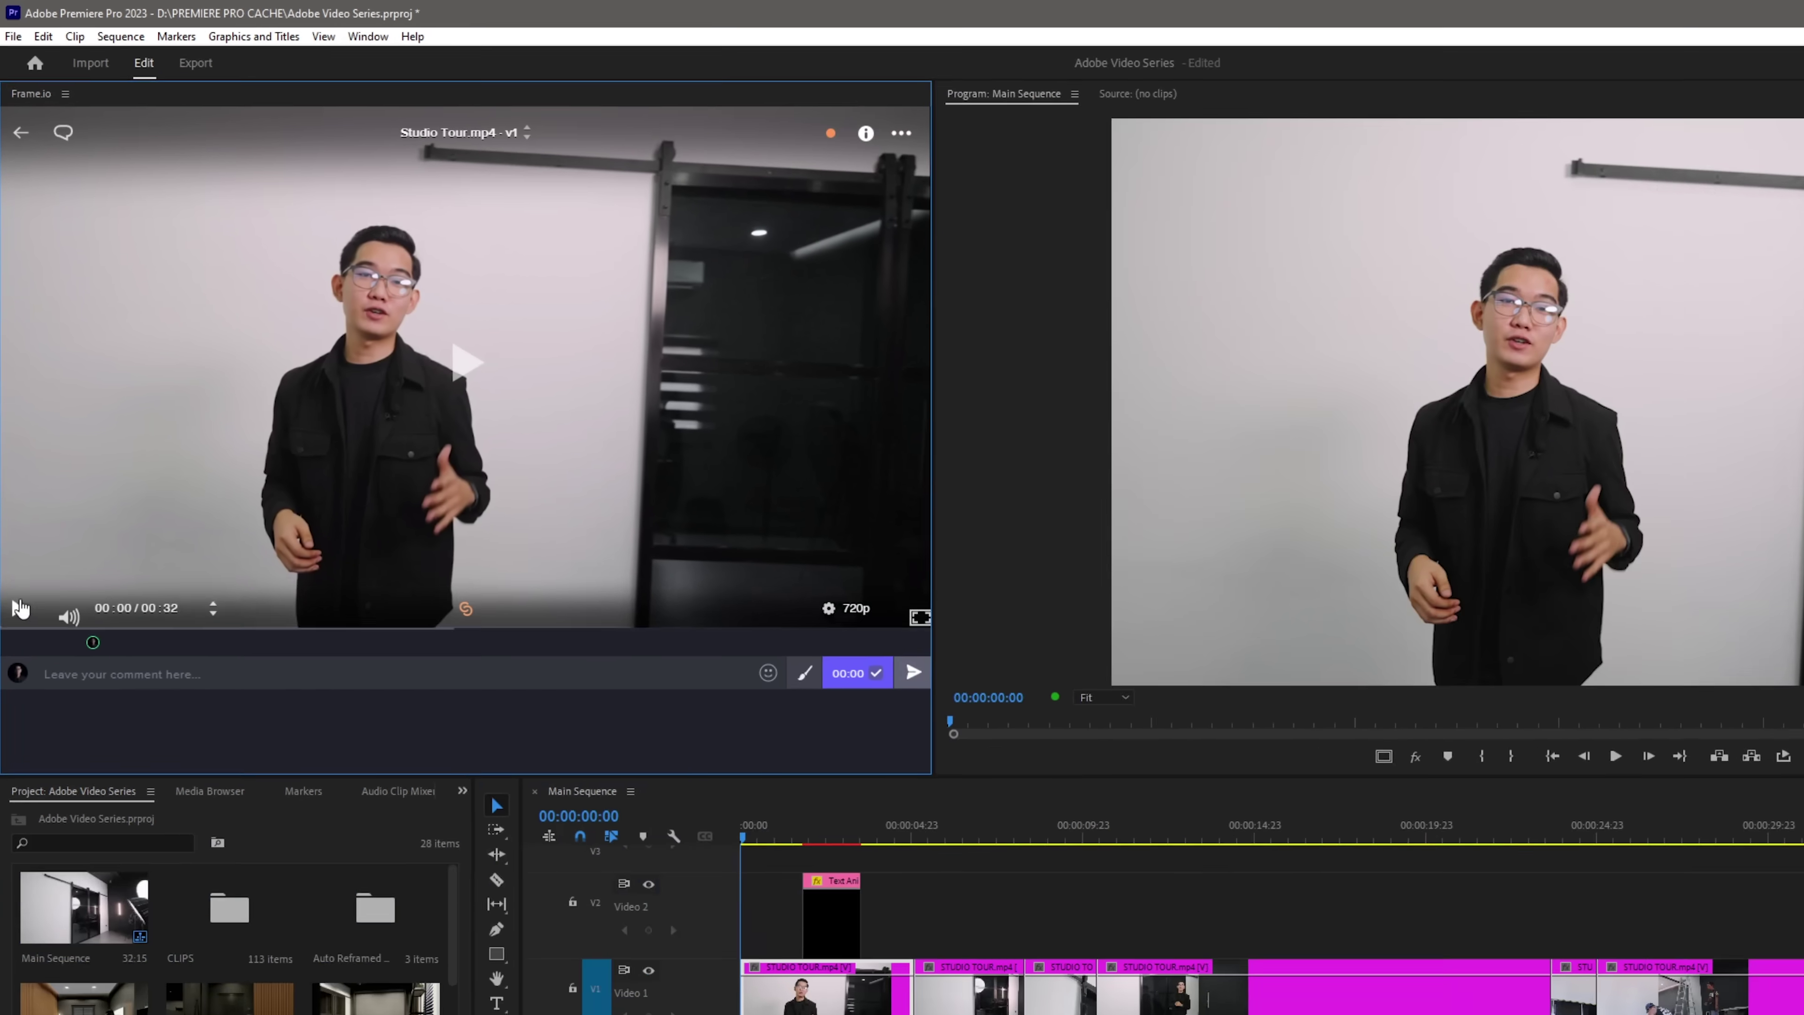
pyautogui.click(16, 608)
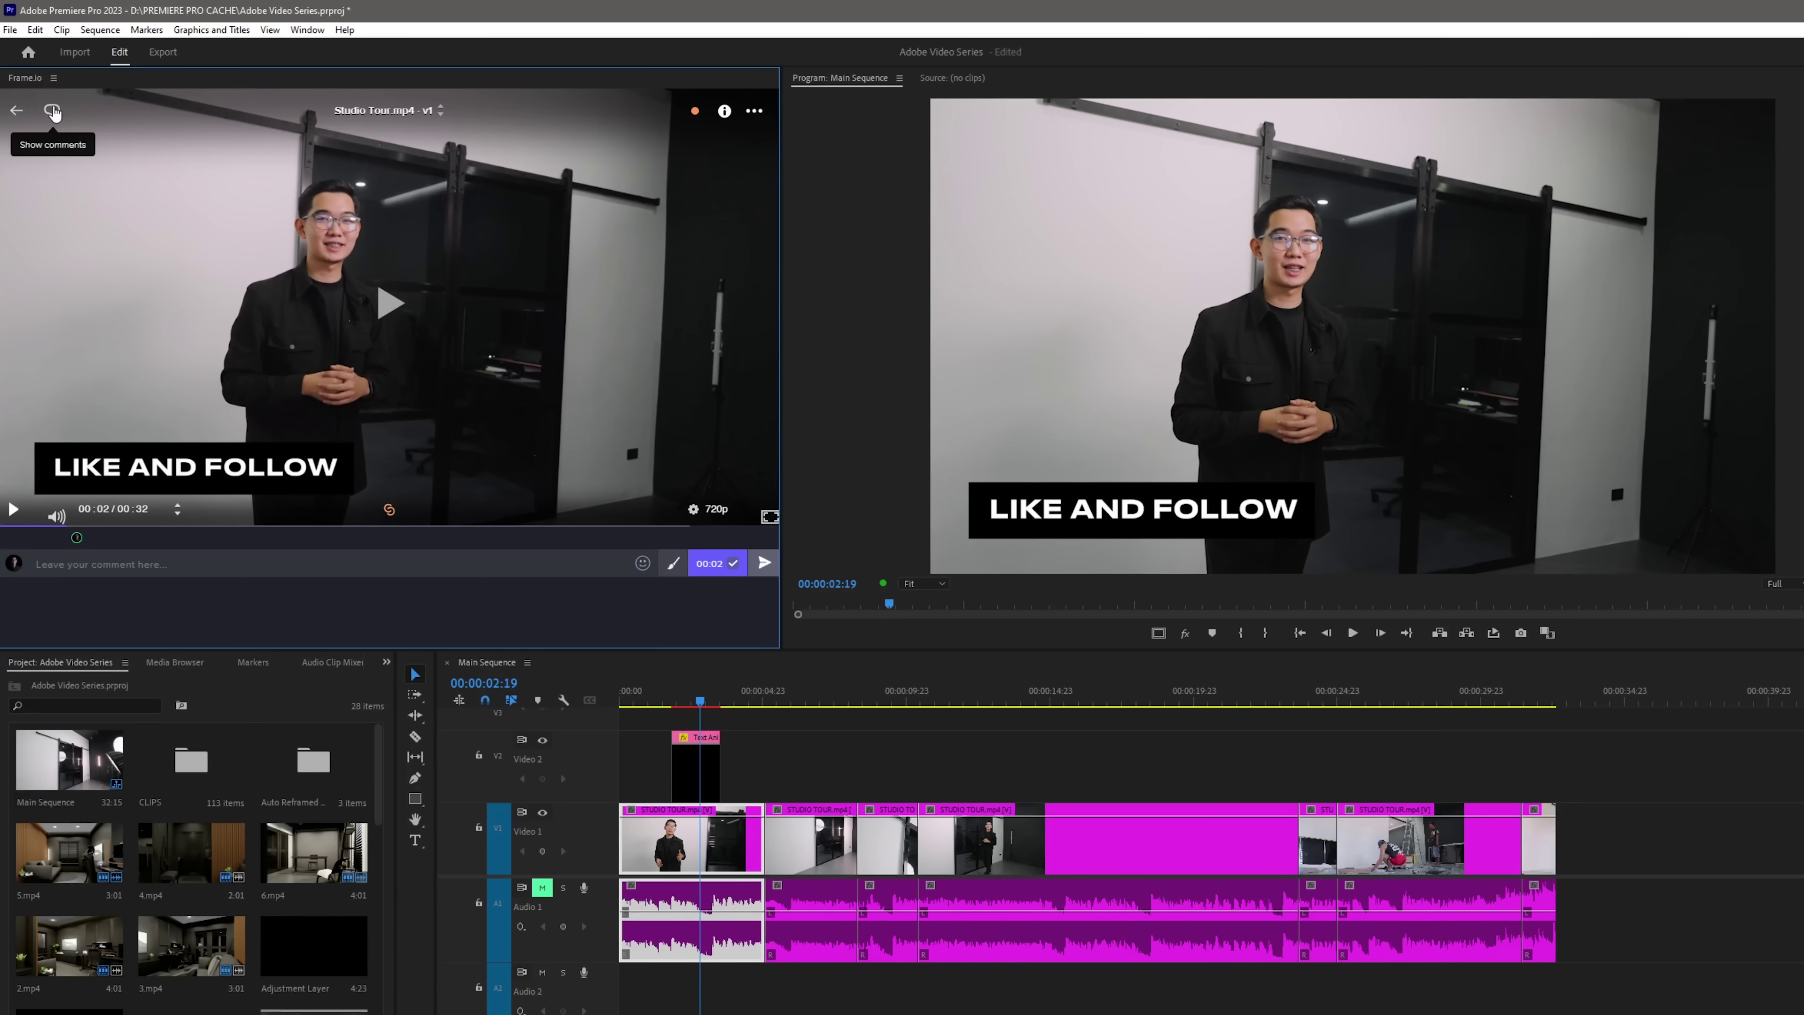
# Go to the client's comment and recolour the LIKE AND FOLLOW title to black text on white
pyautogui.click(53, 112)
pyautogui.click(235, 202)
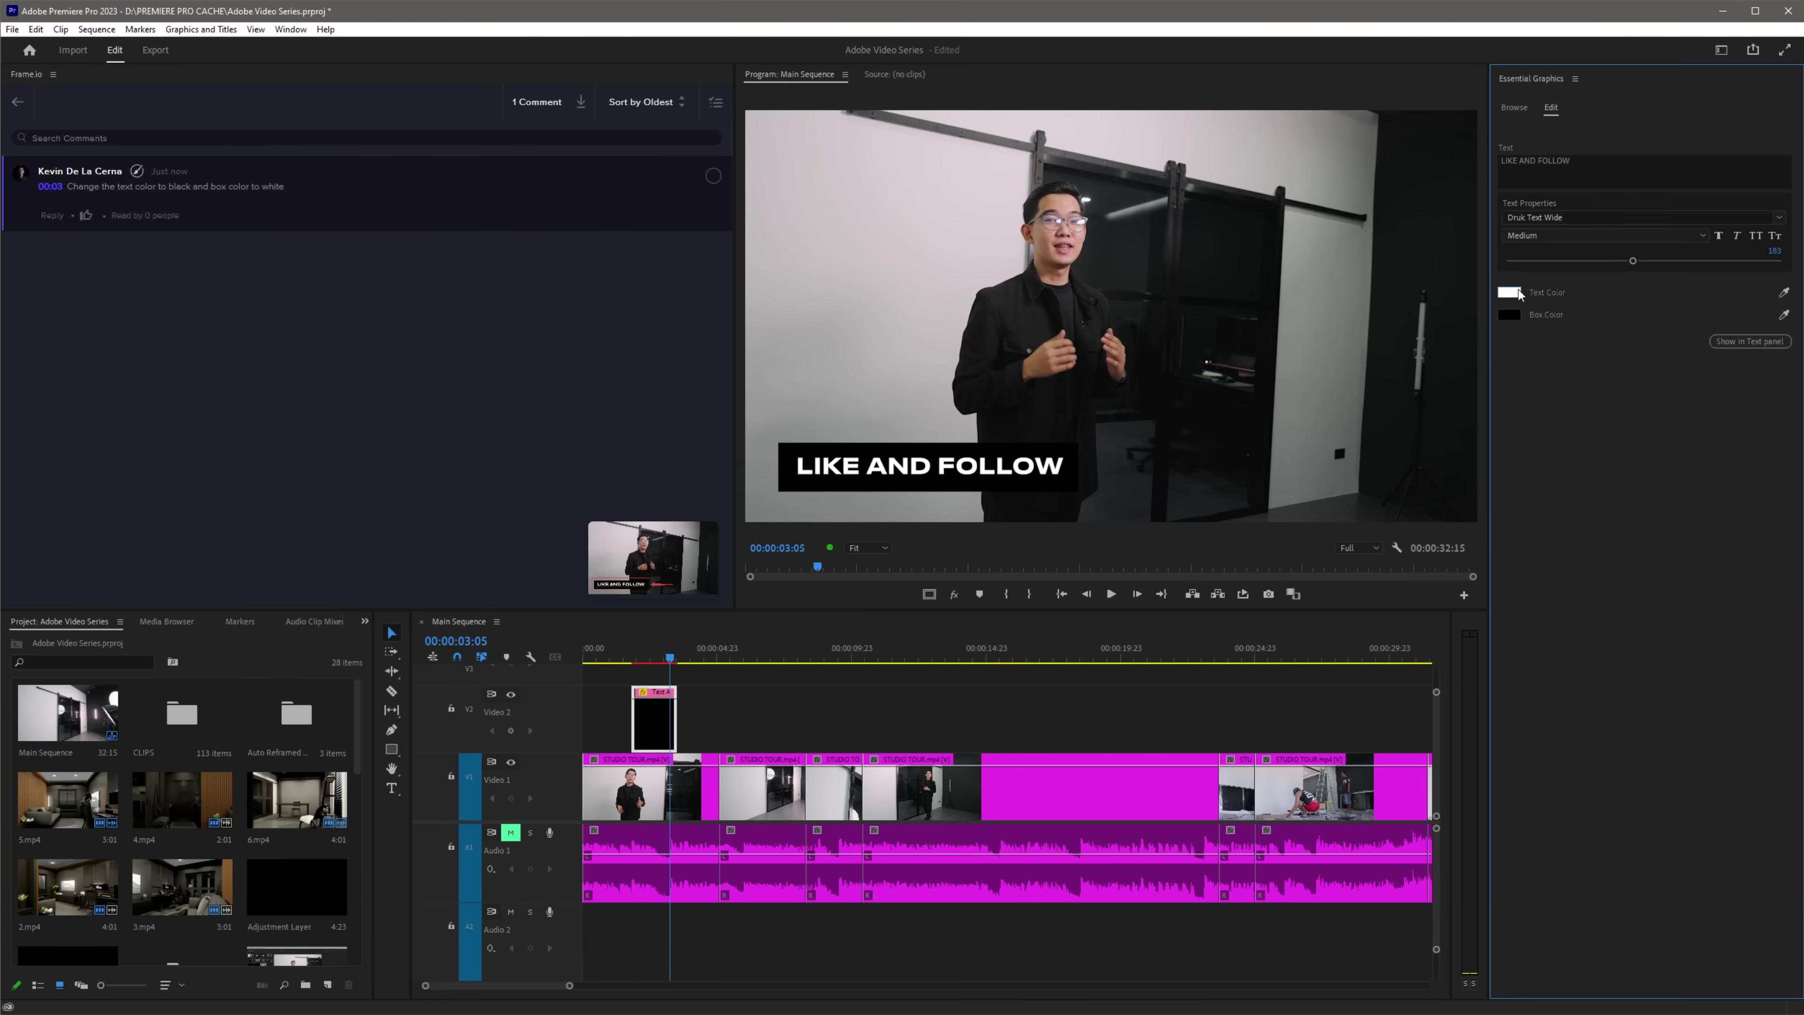
pyautogui.click(1513, 292)
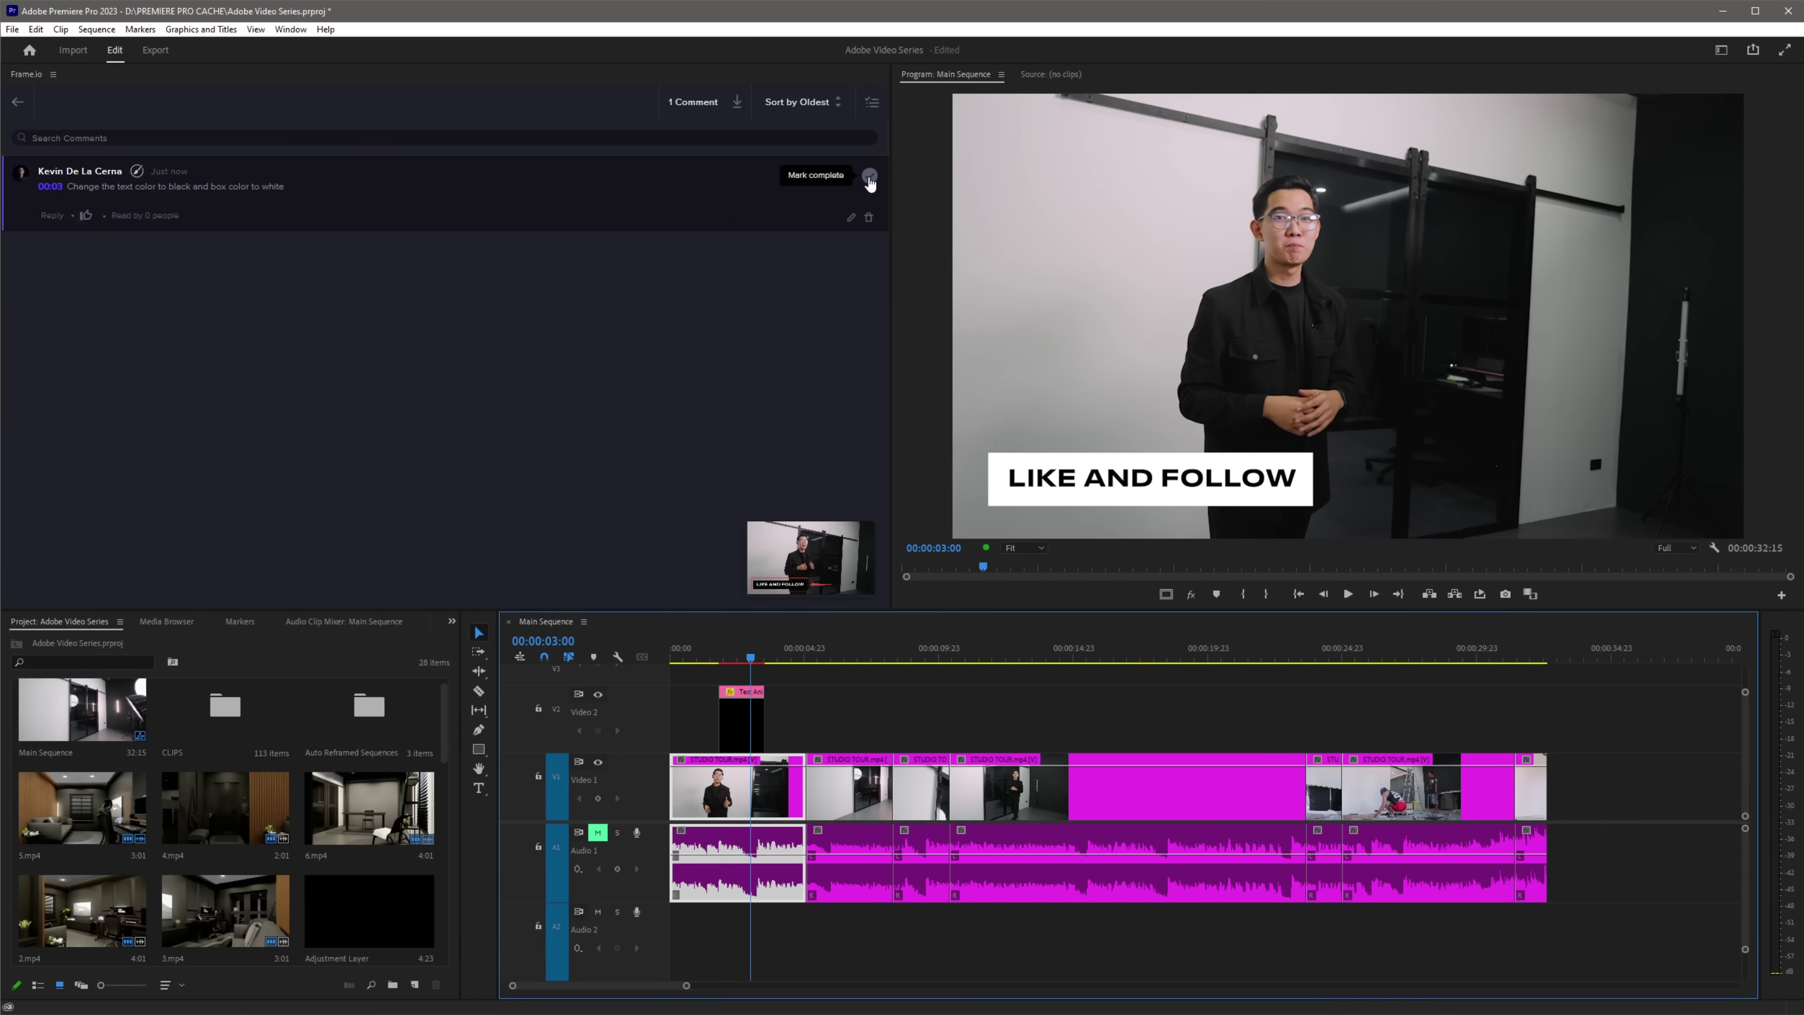
pyautogui.click(869, 177)
# Upload the active sequence to Frame.io as a new version of Studio Tour.mp4
pyautogui.click(107, 135)
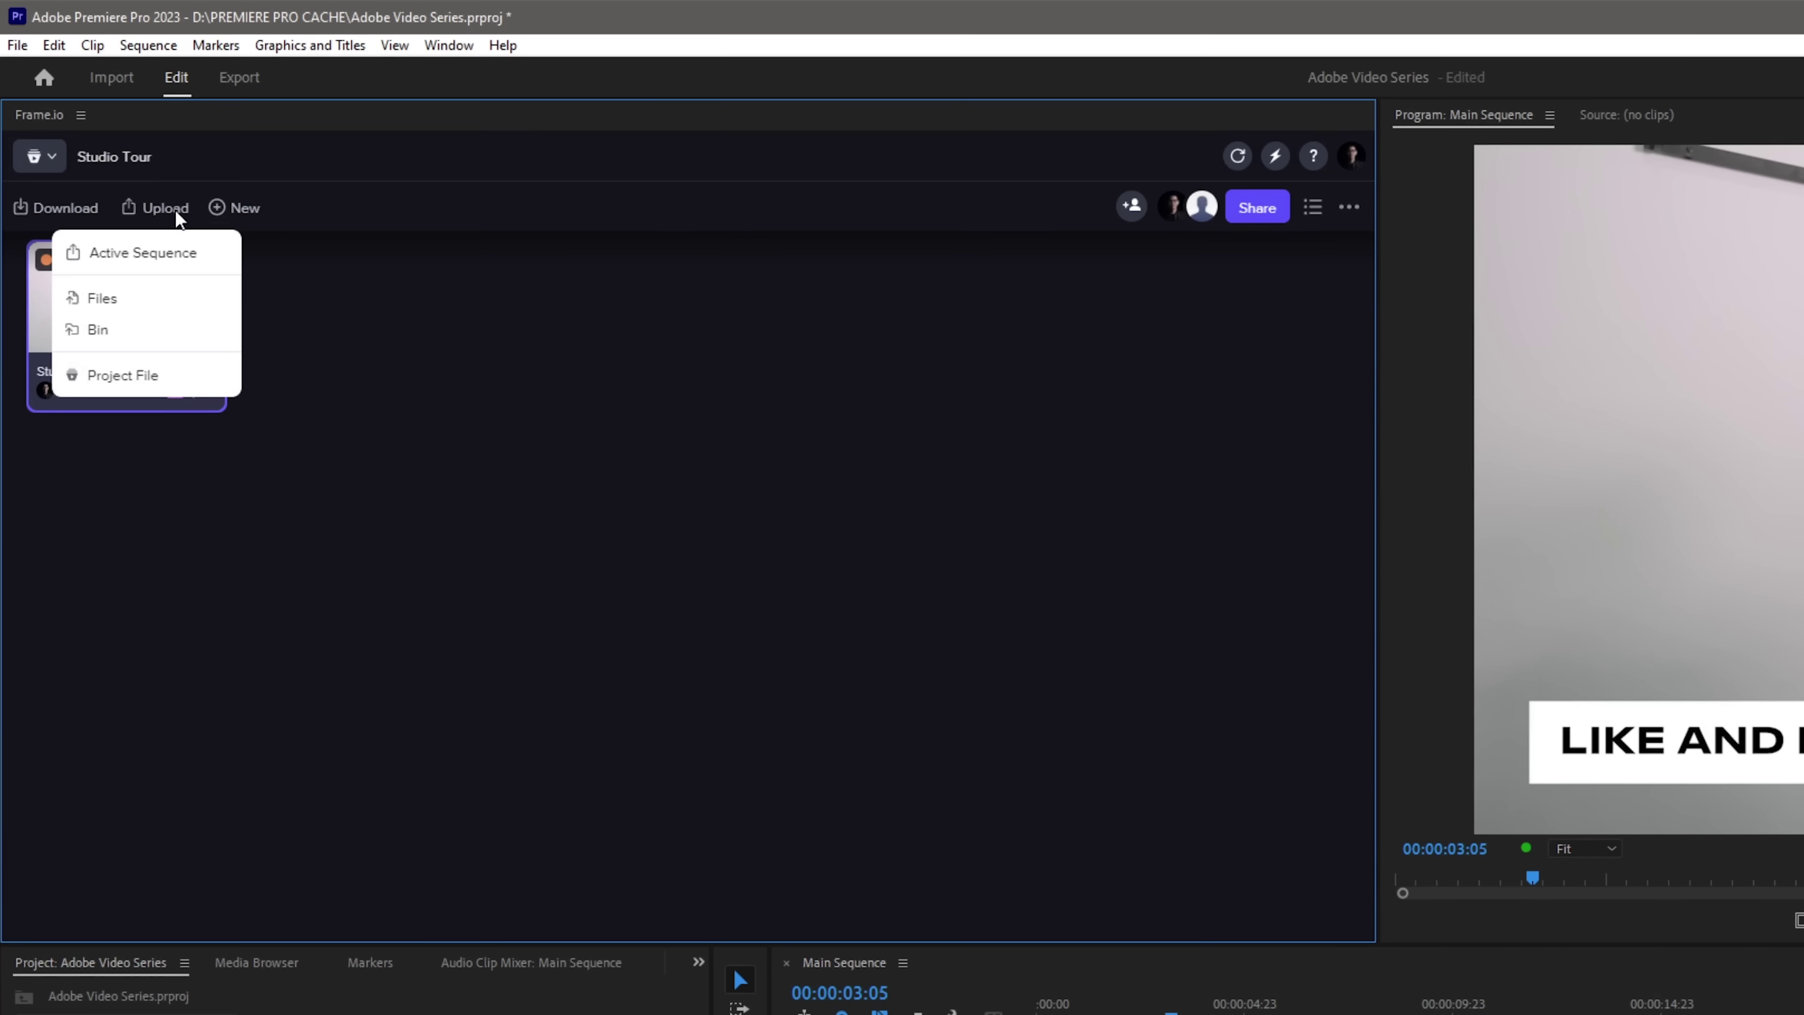
pyautogui.click(142, 252)
pyautogui.click(750, 721)
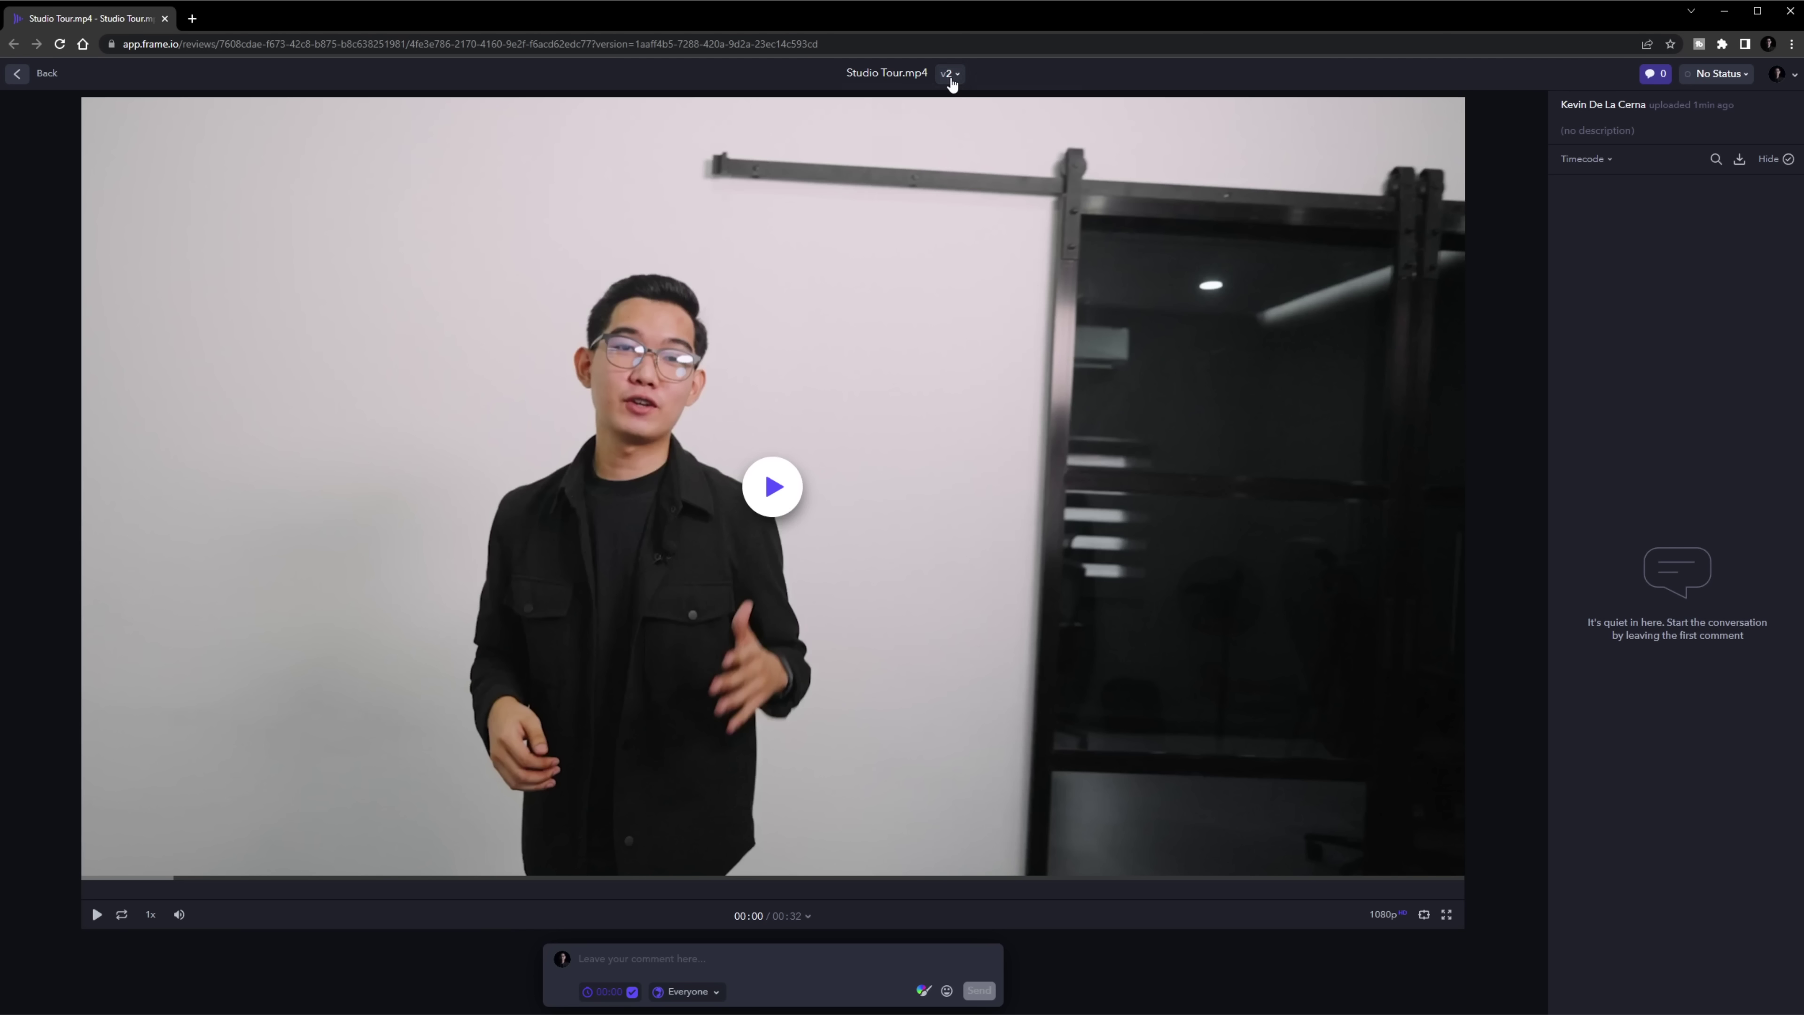
# Play version 2 of Studio Tour.mp4, pause on the white-box title, and open version 1 vs 2 comparison
pyautogui.click(950, 74)
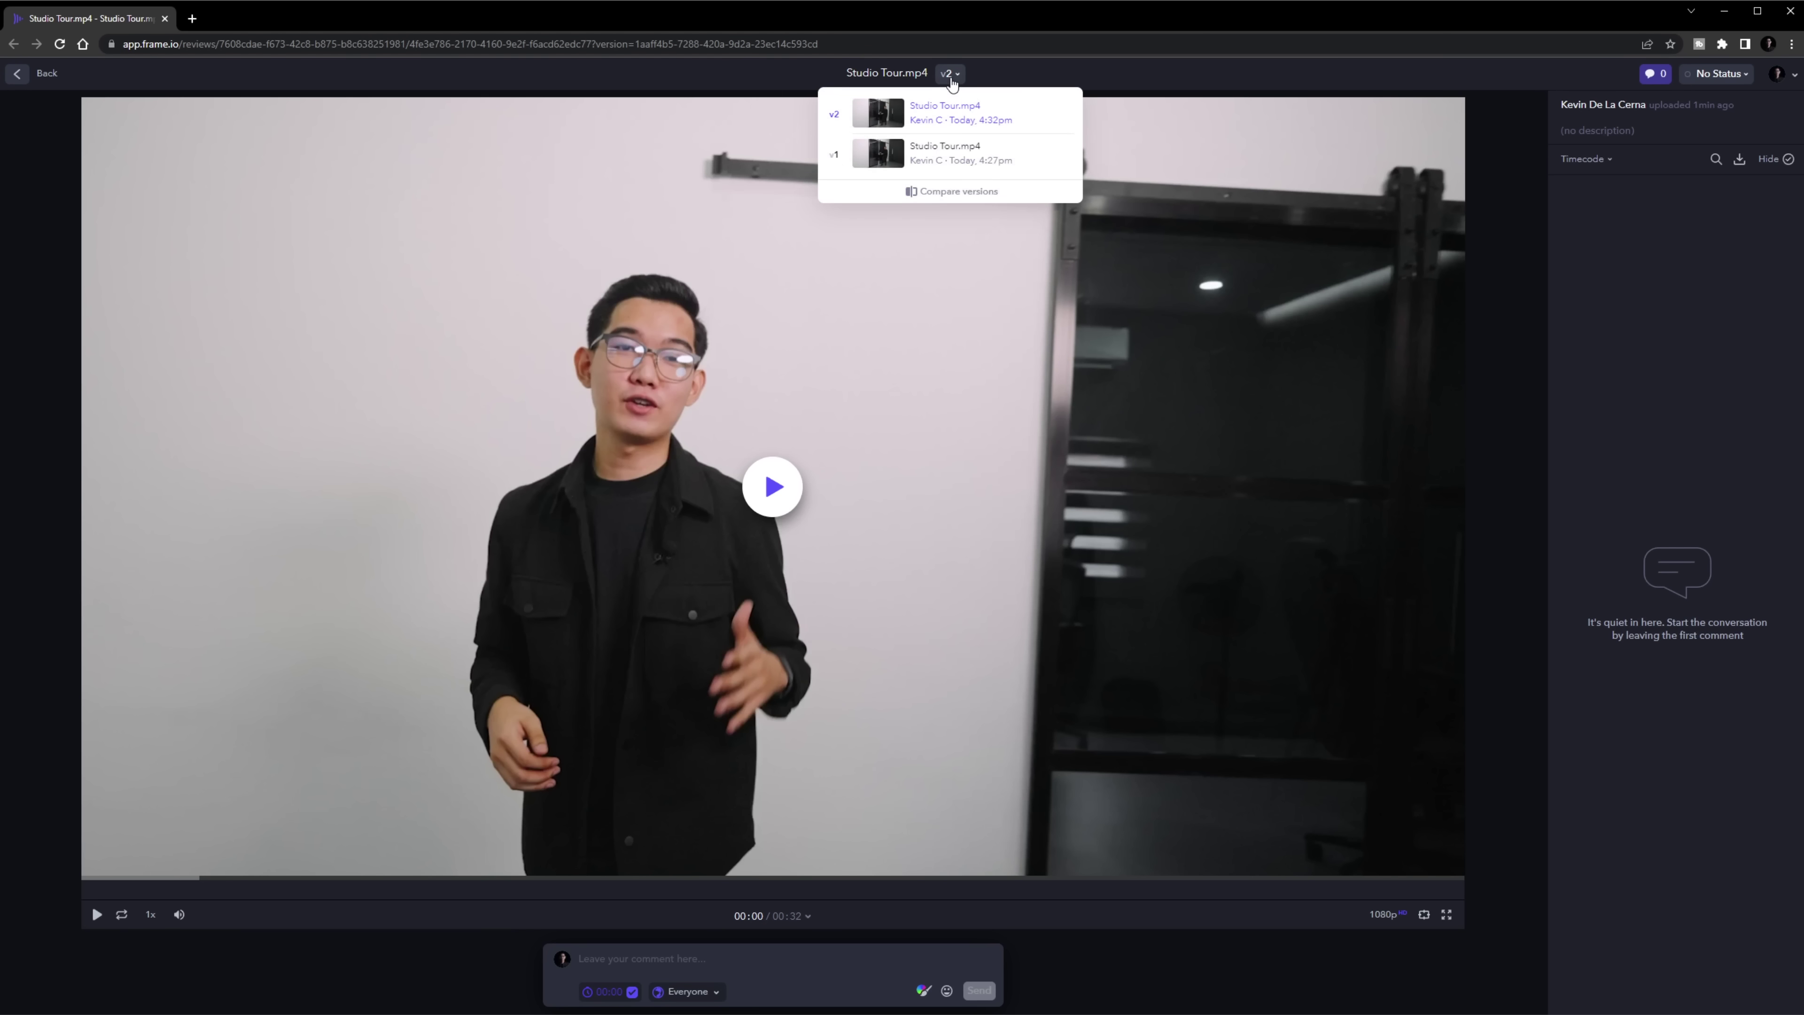
pyautogui.click(951, 77)
pyautogui.click(956, 75)
pyautogui.click(405, 717)
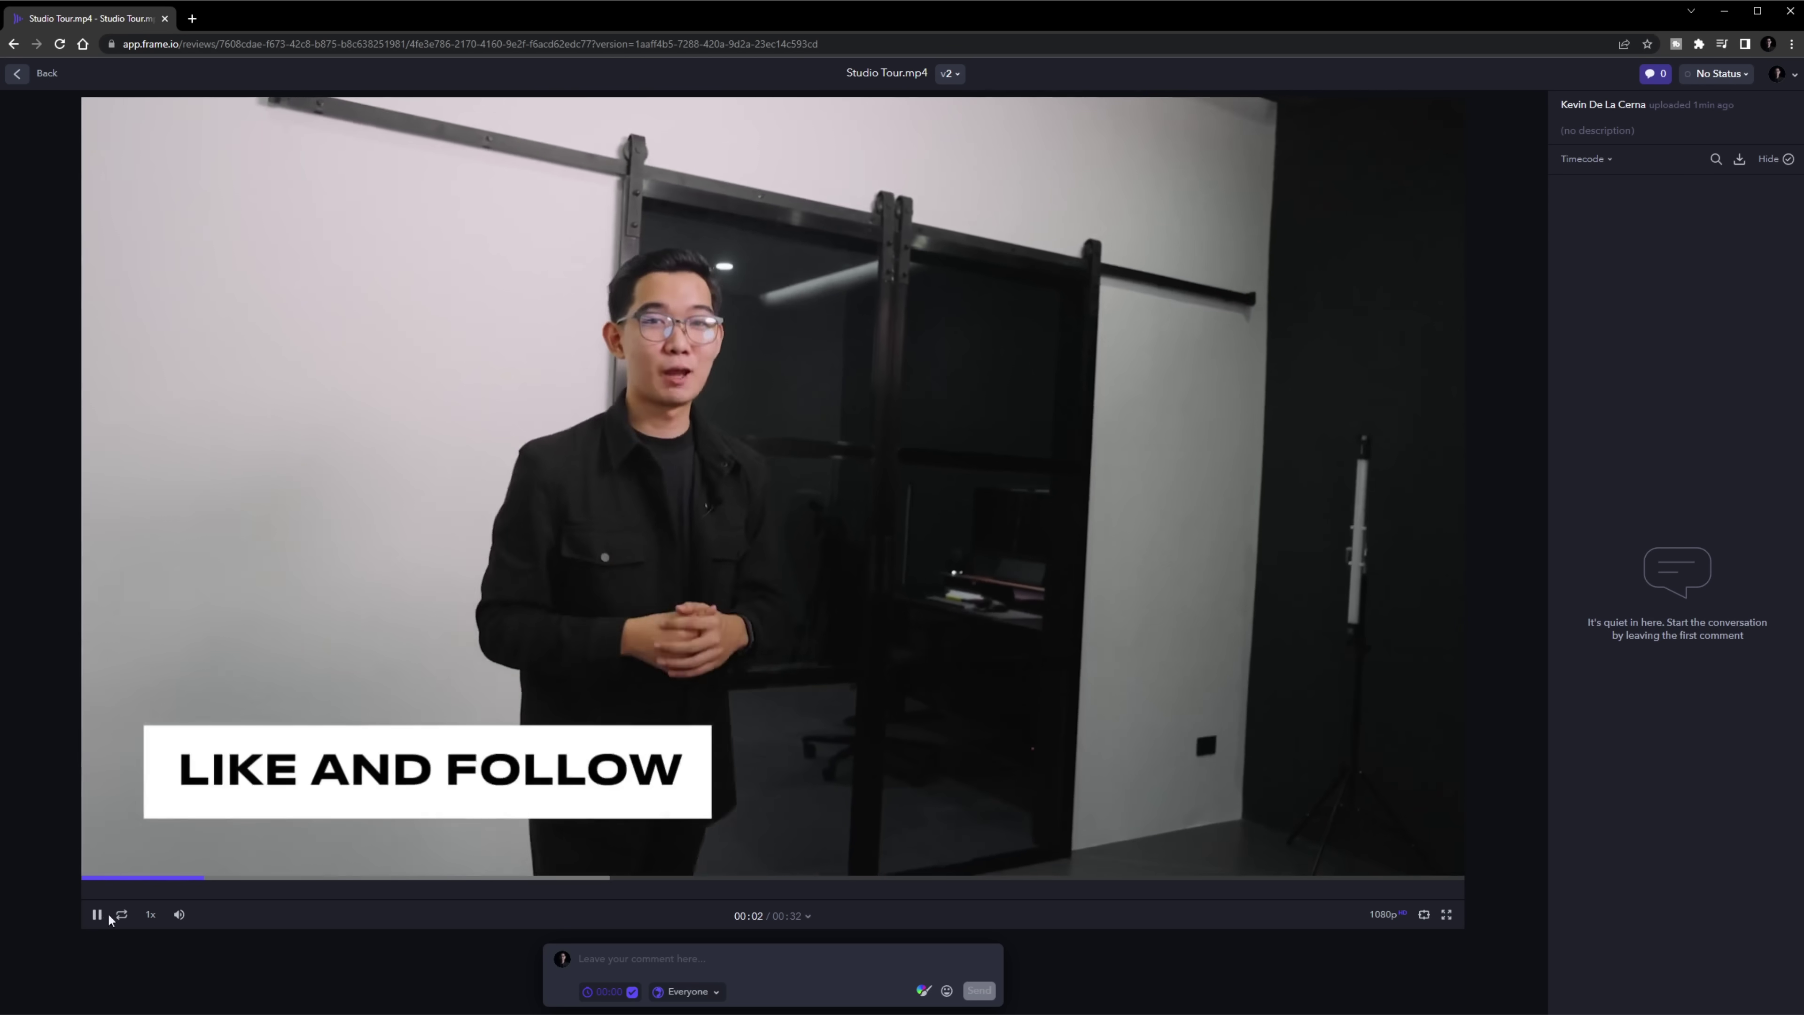
pyautogui.click(97, 913)
pyautogui.click(162, 881)
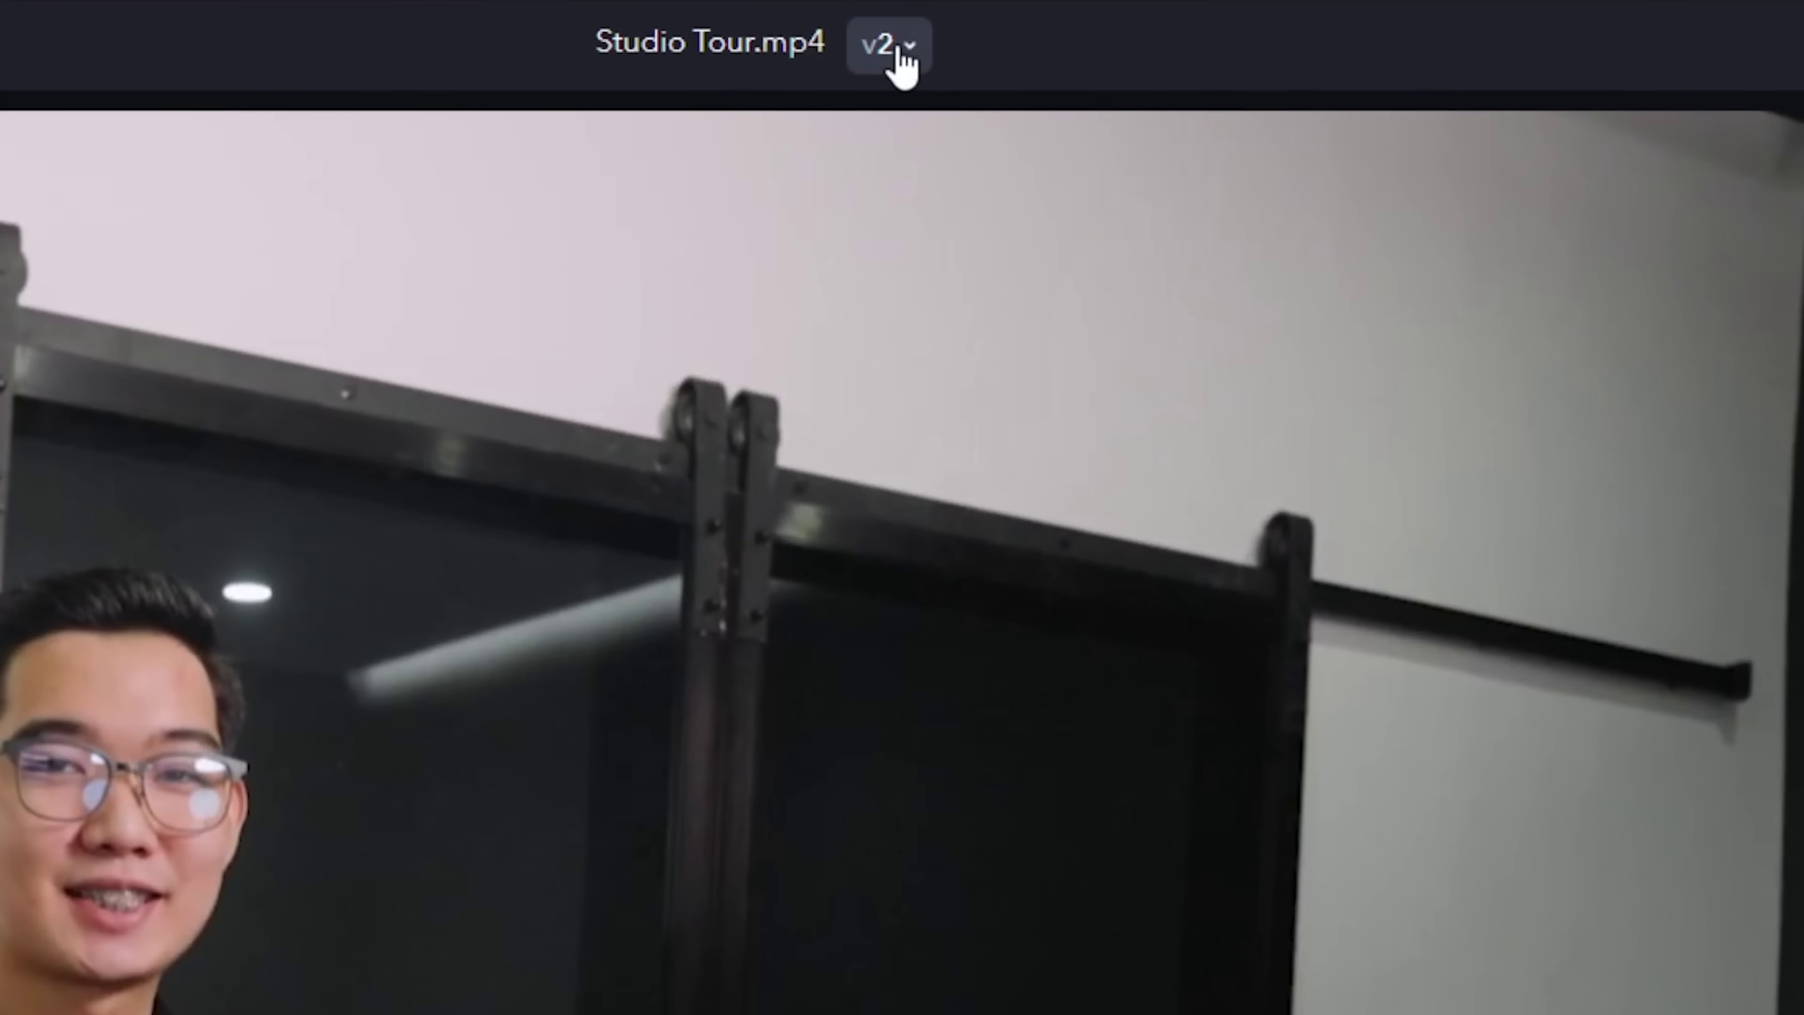
pyautogui.click(904, 51)
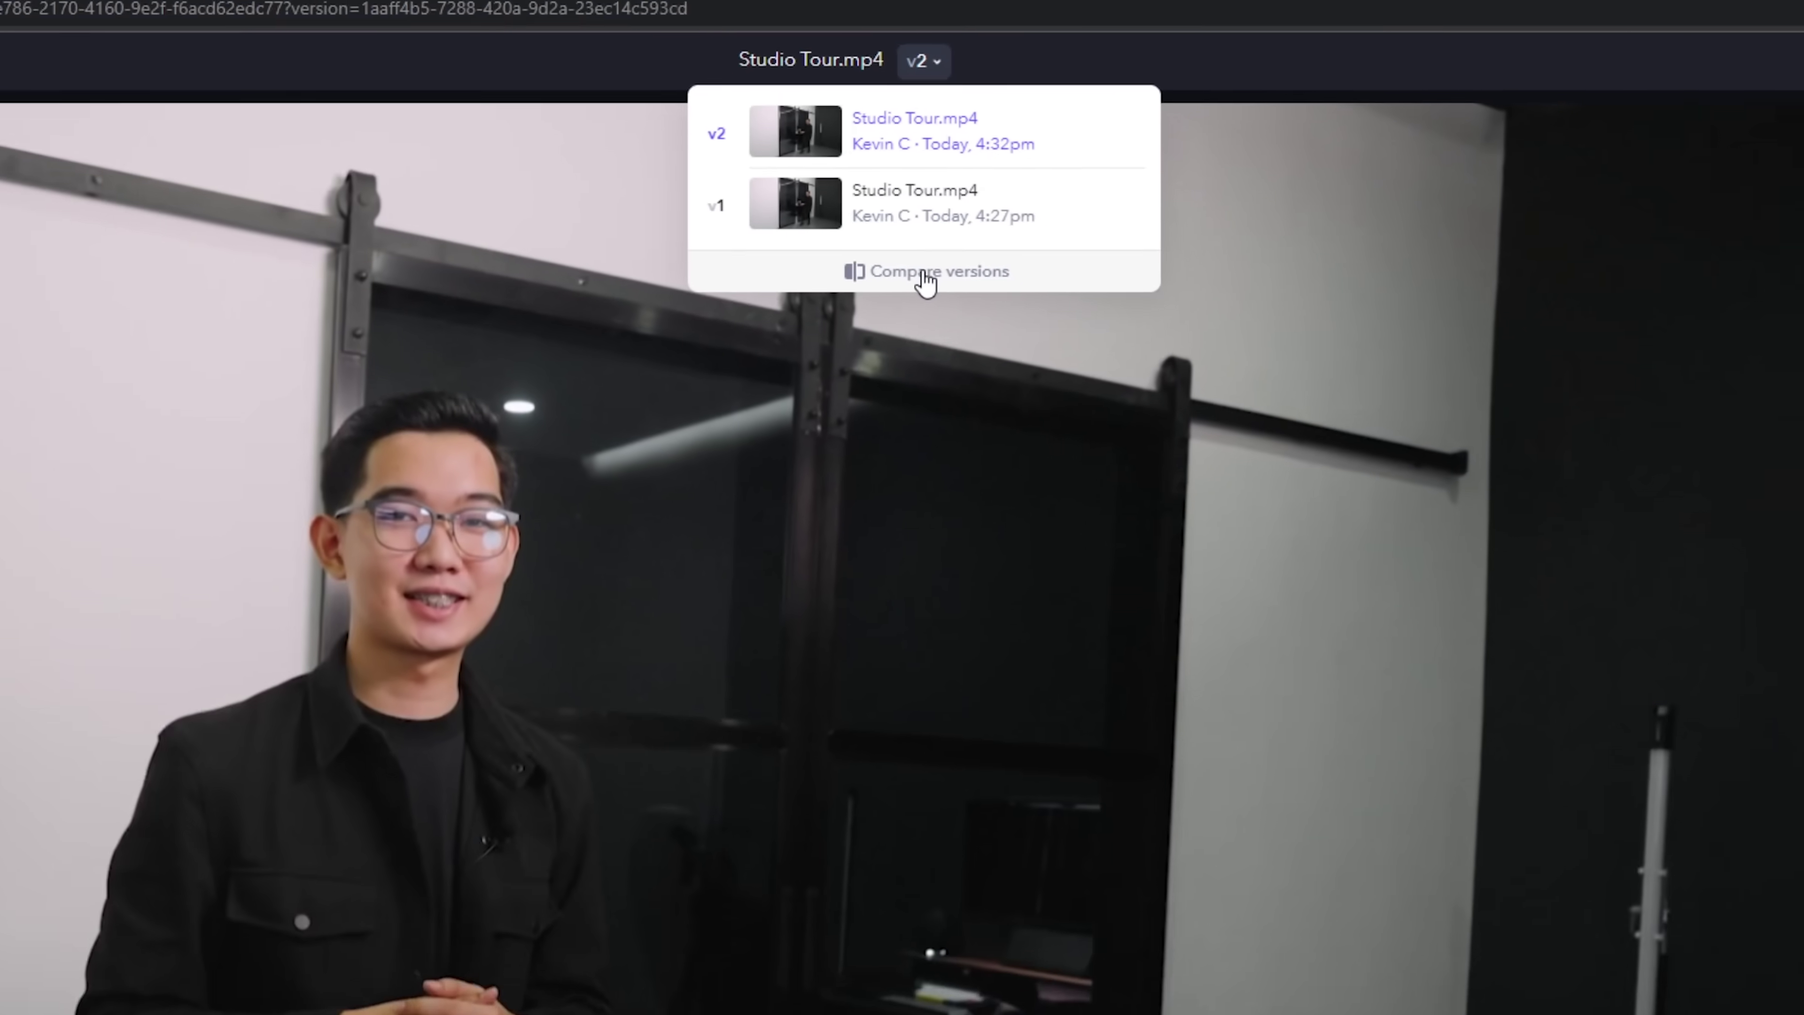
pyautogui.click(870, 377)
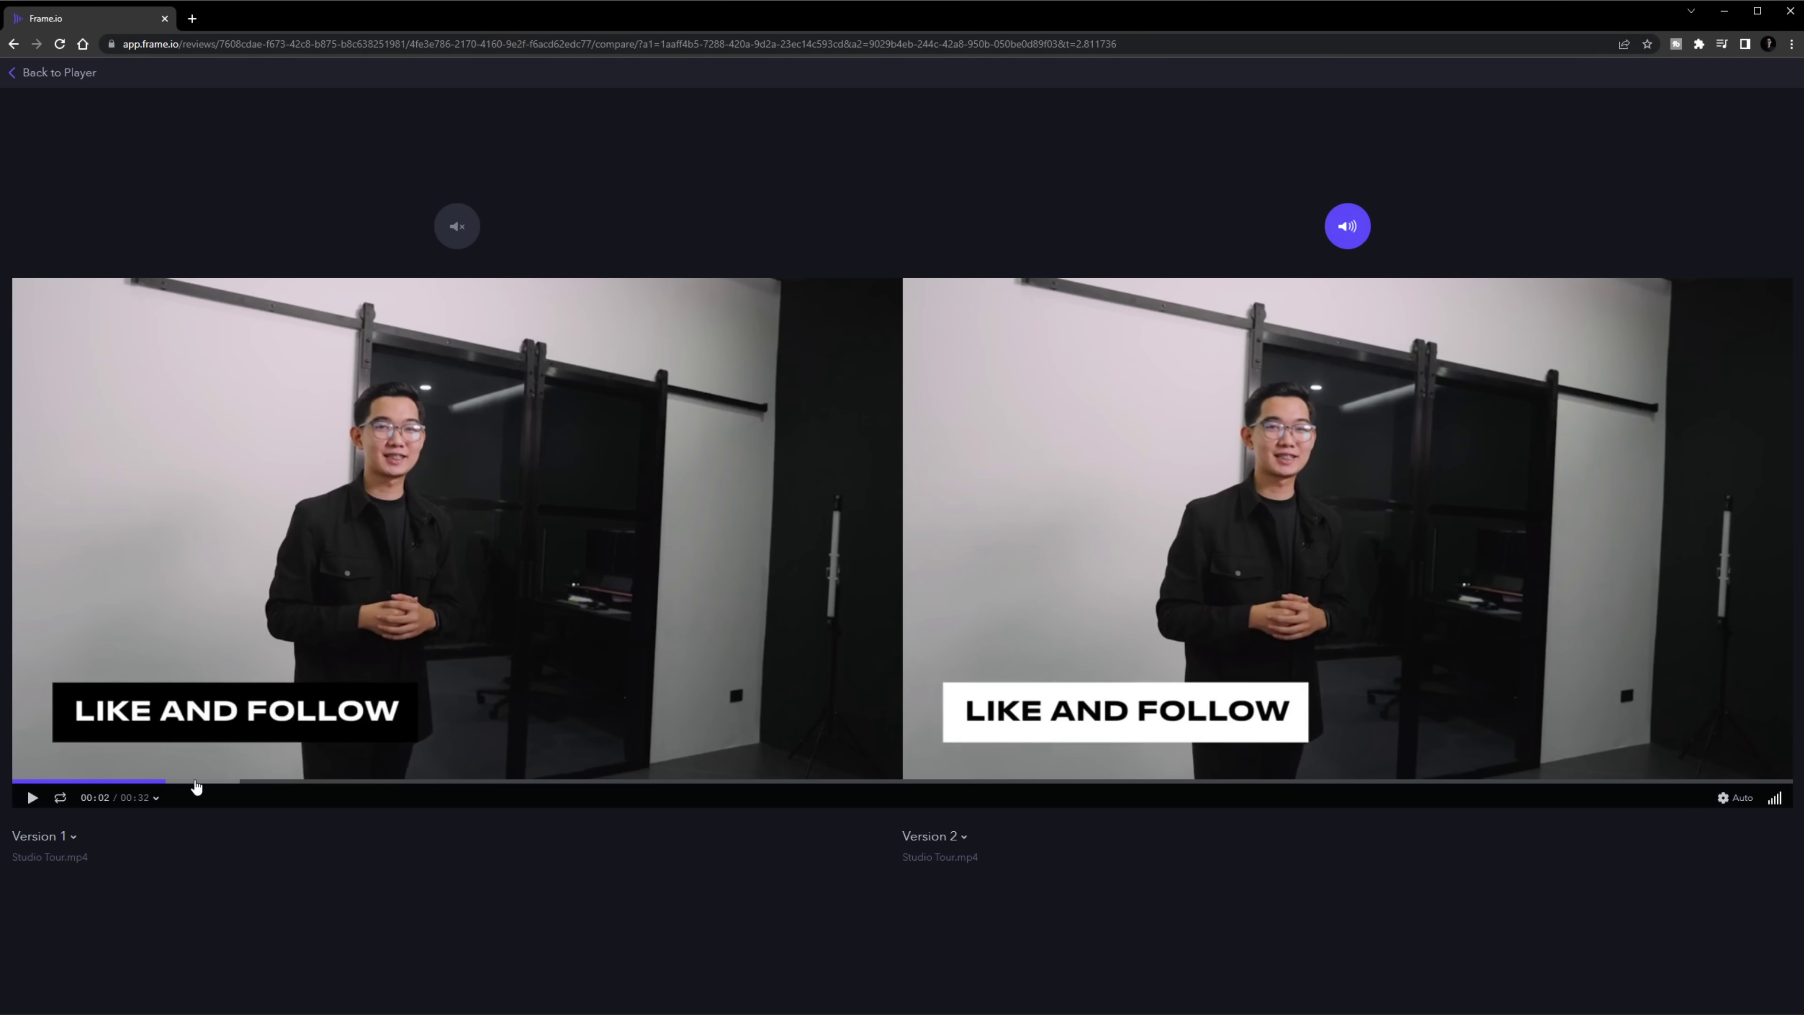
# Play and pause versions 1 and 2 together, then return to the single-video player
pyautogui.click(31, 797)
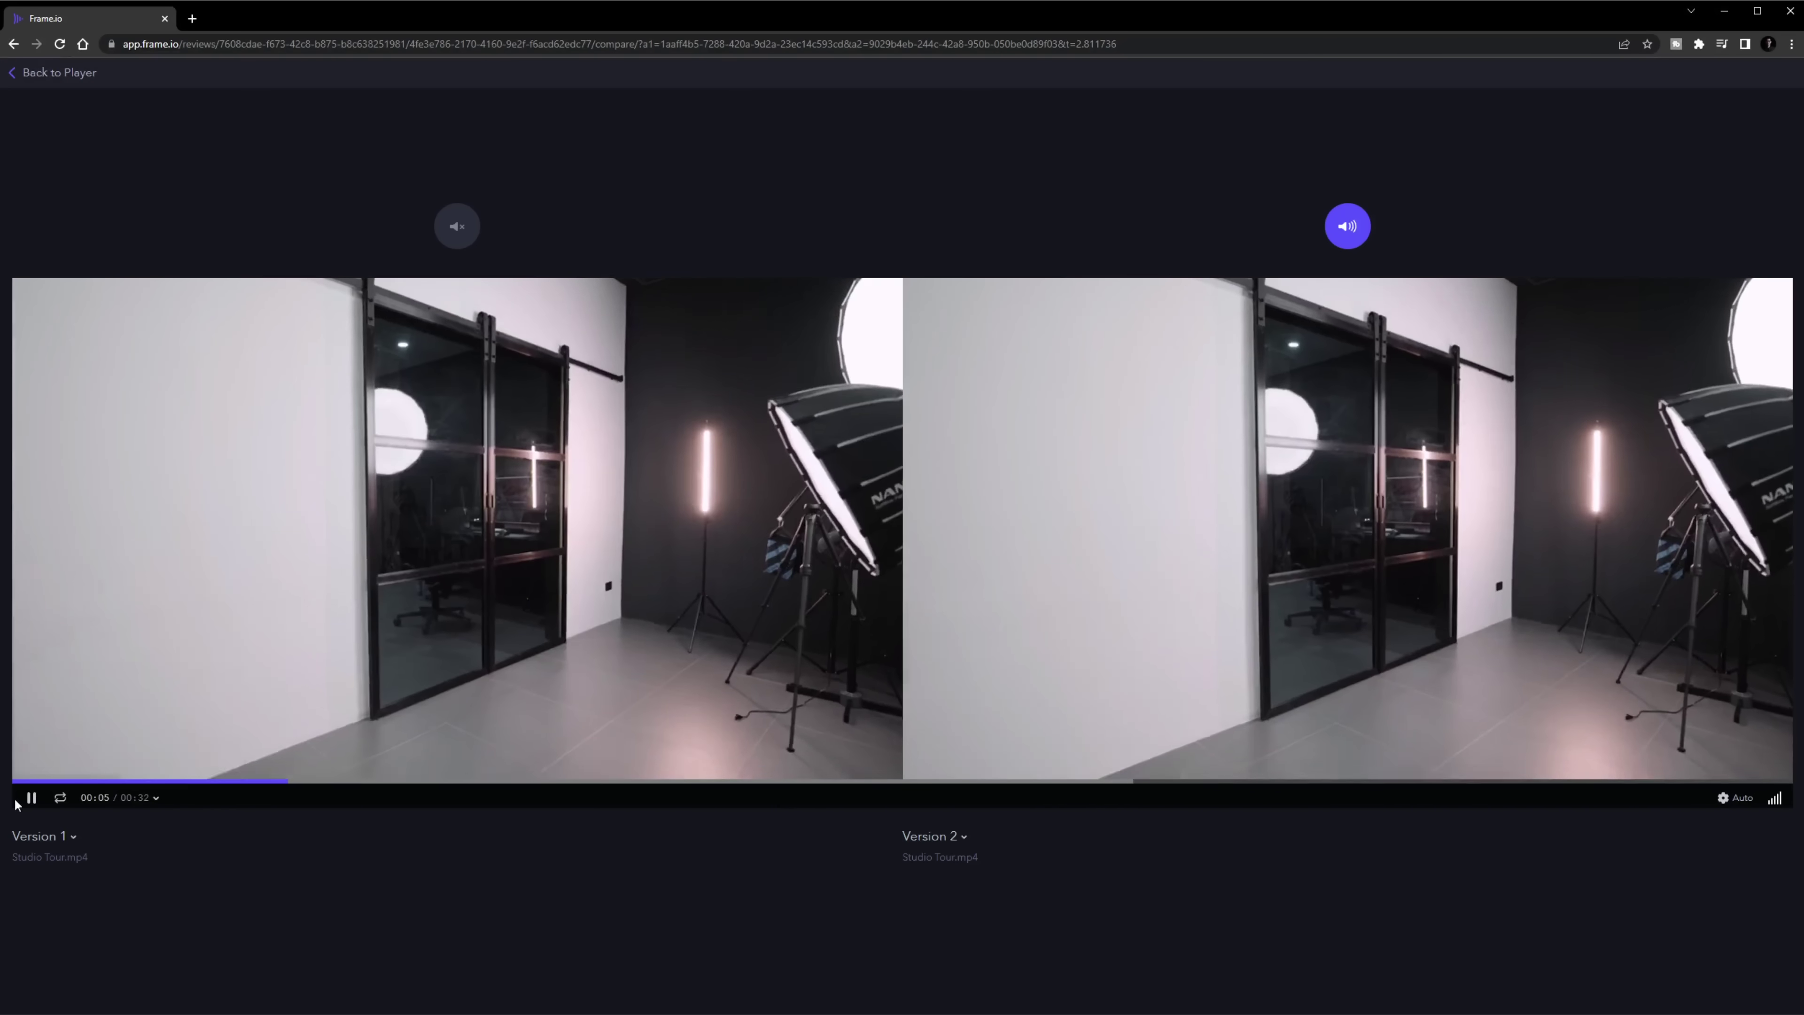
pyautogui.click(32, 798)
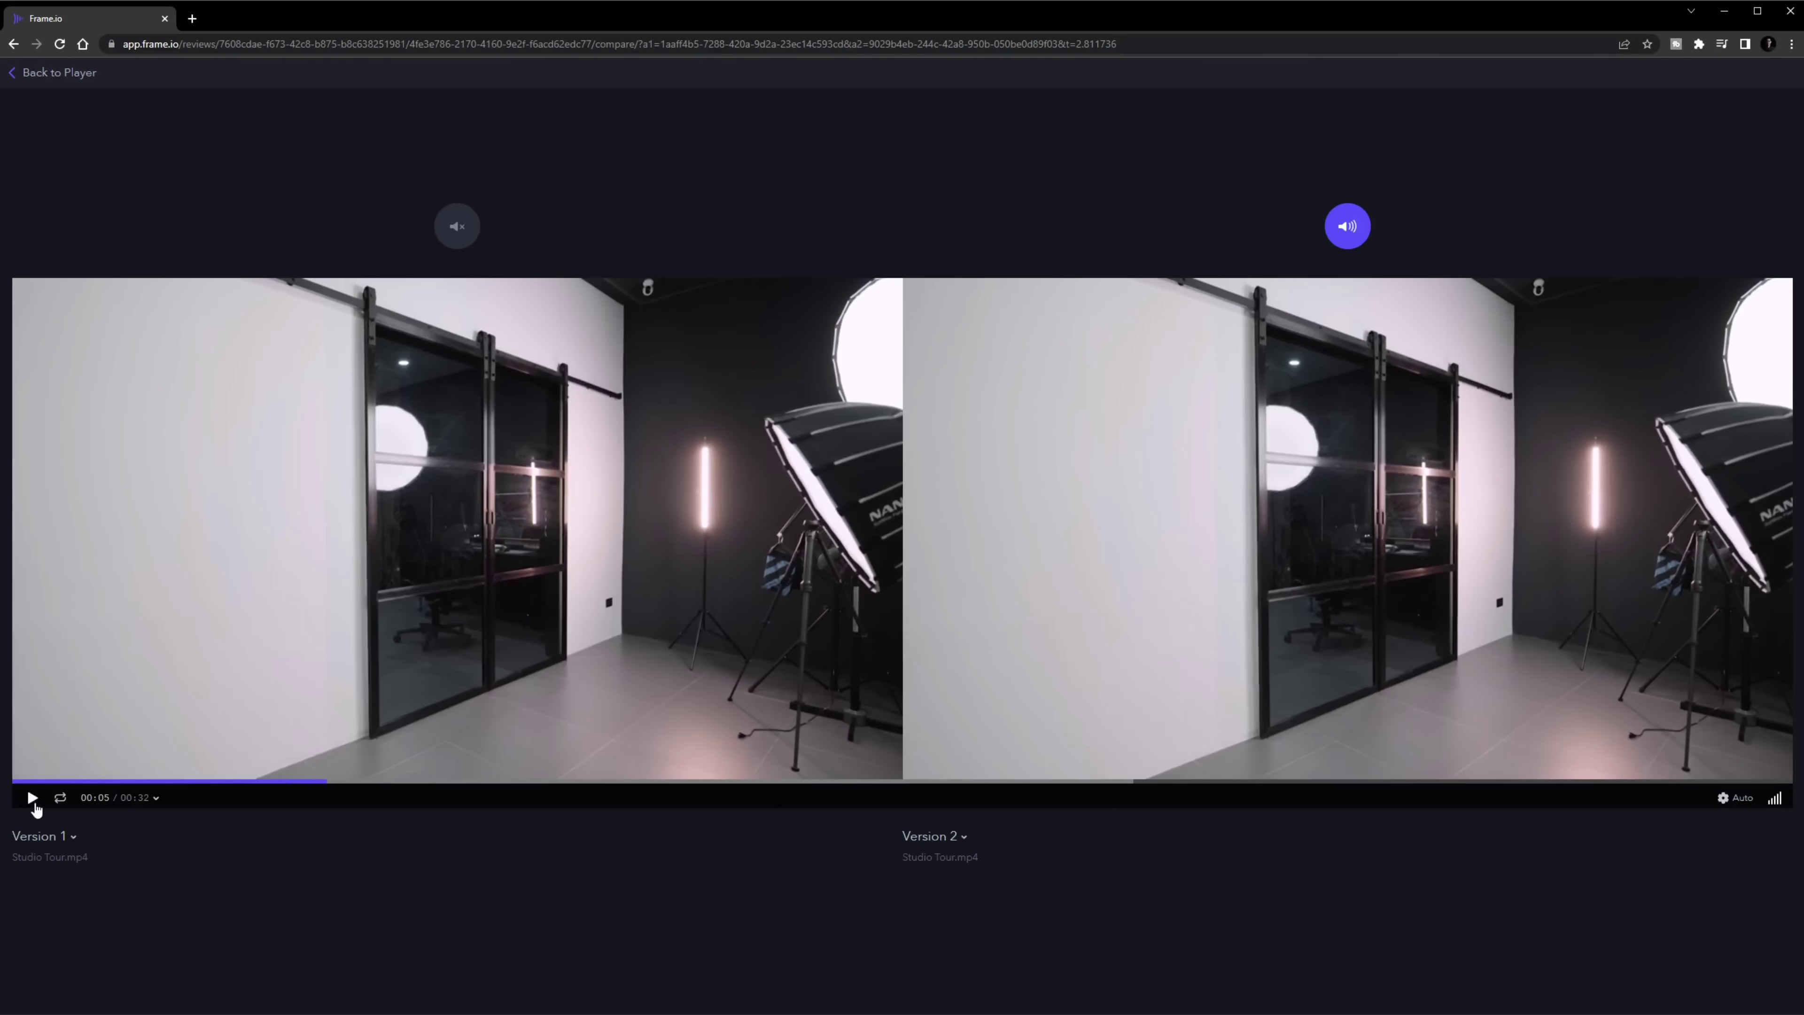
pyautogui.click(21, 74)
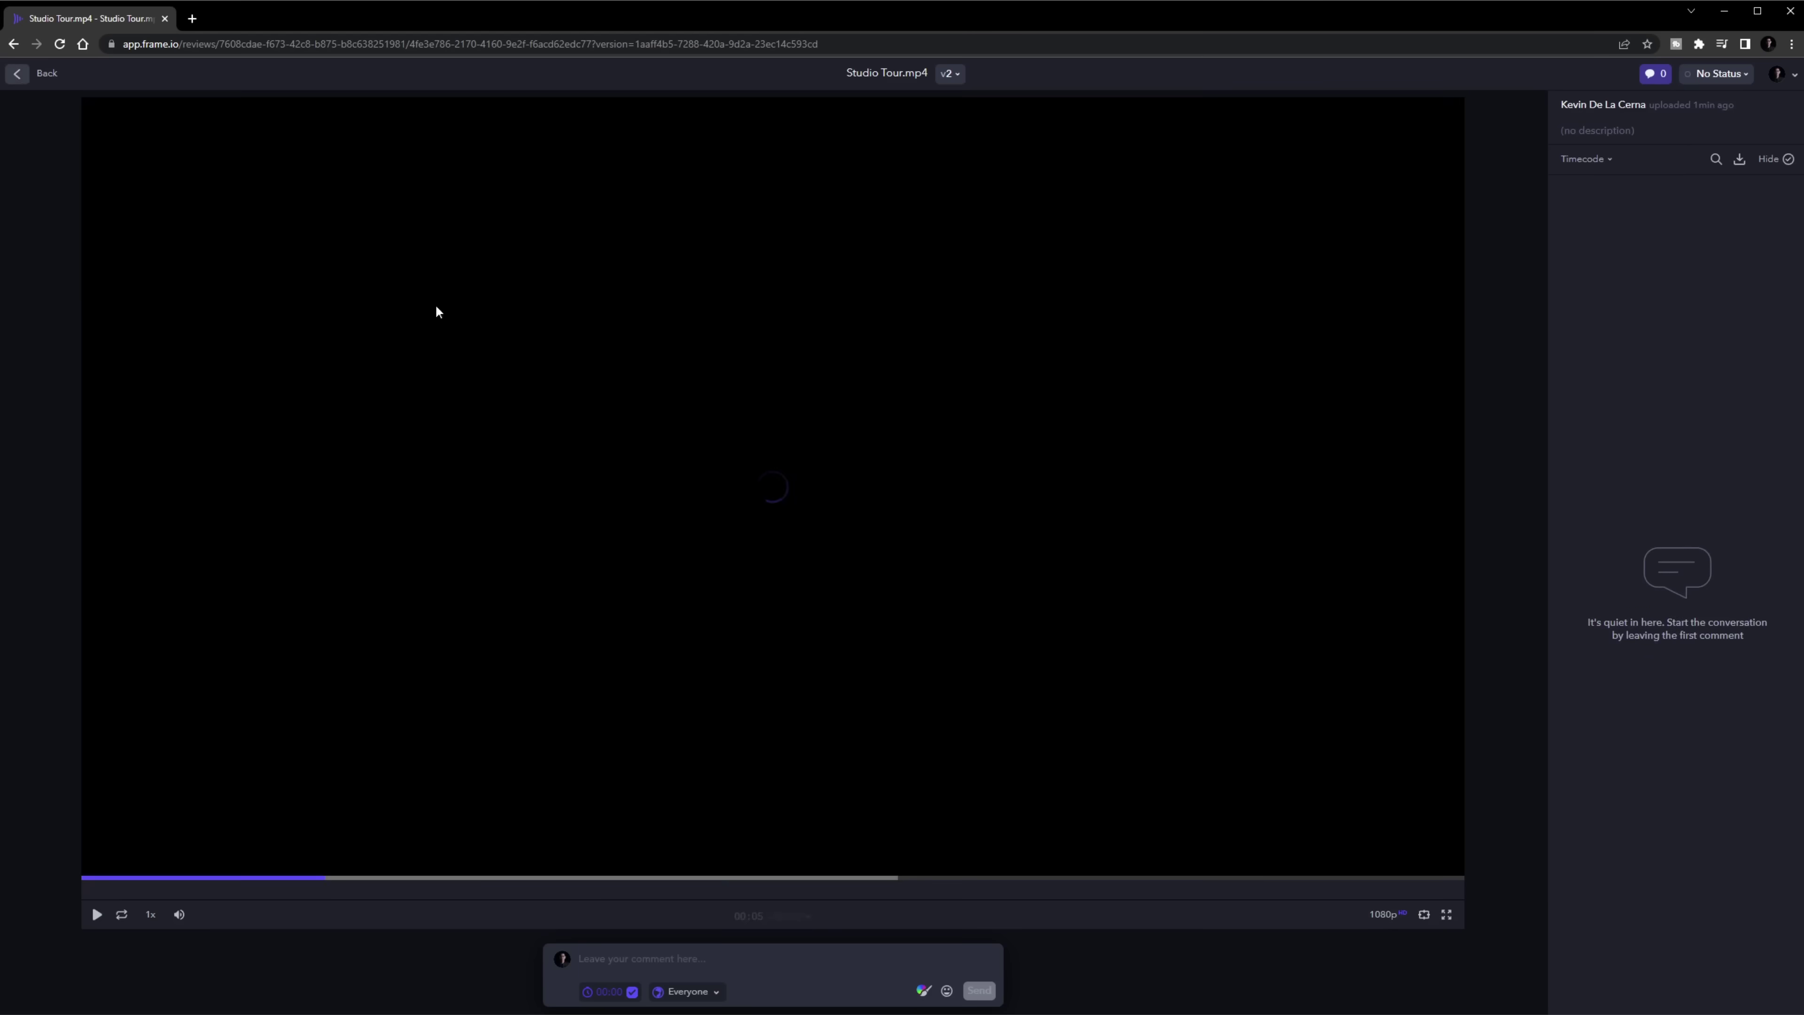
# Set version 2's review status to Approved and rewind the video to the start
pyautogui.click(1718, 78)
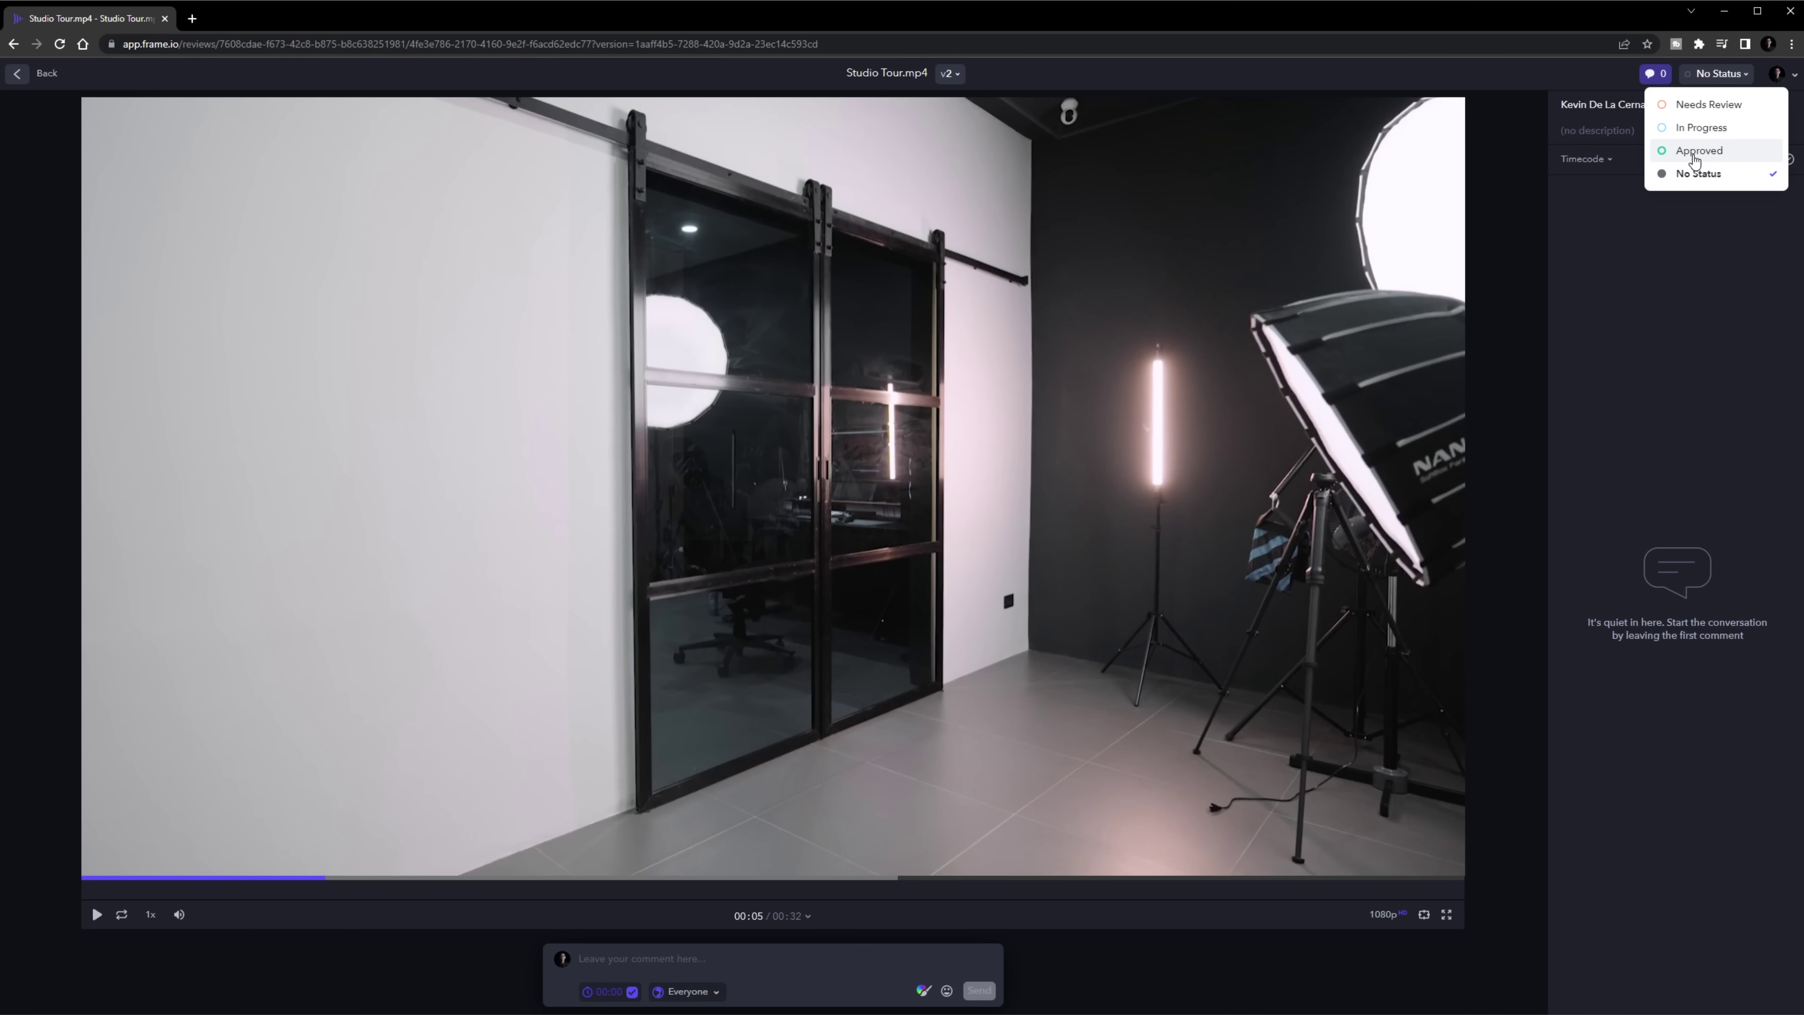
pyautogui.click(1698, 151)
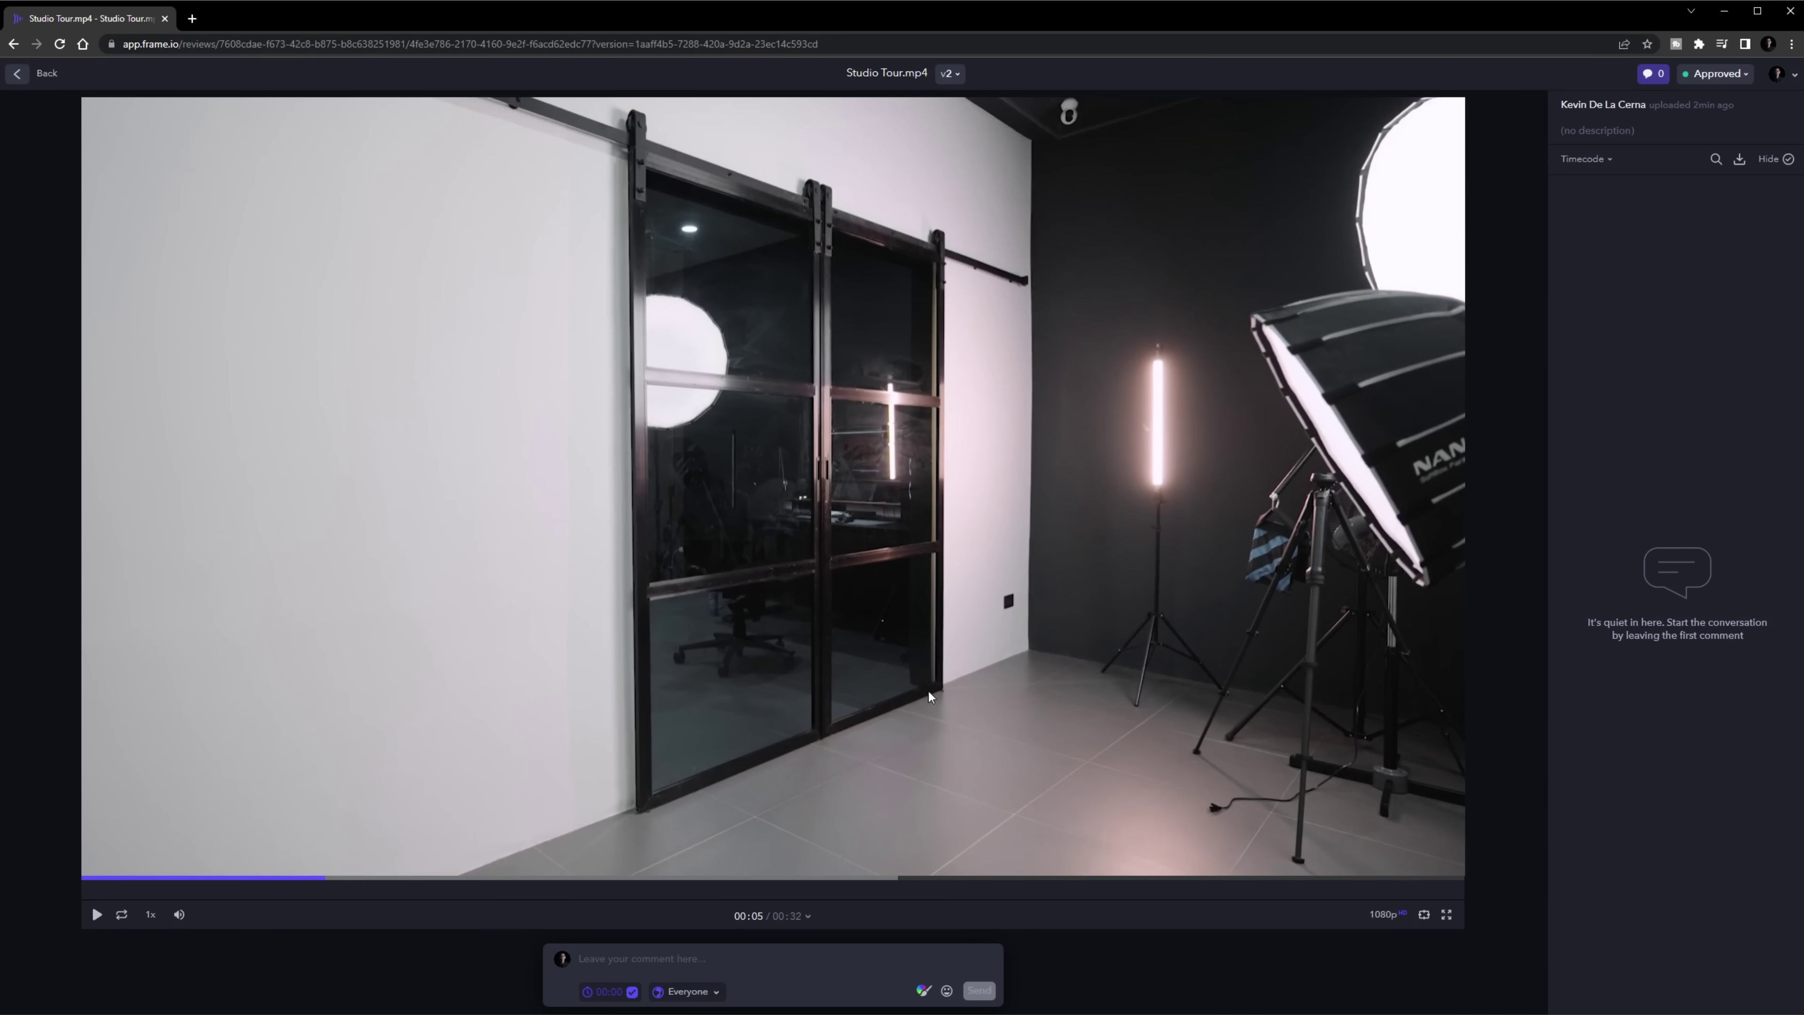
pyautogui.moveTo(127, 884); pyautogui.dragTo(50, 887)
pyautogui.click(97, 919)
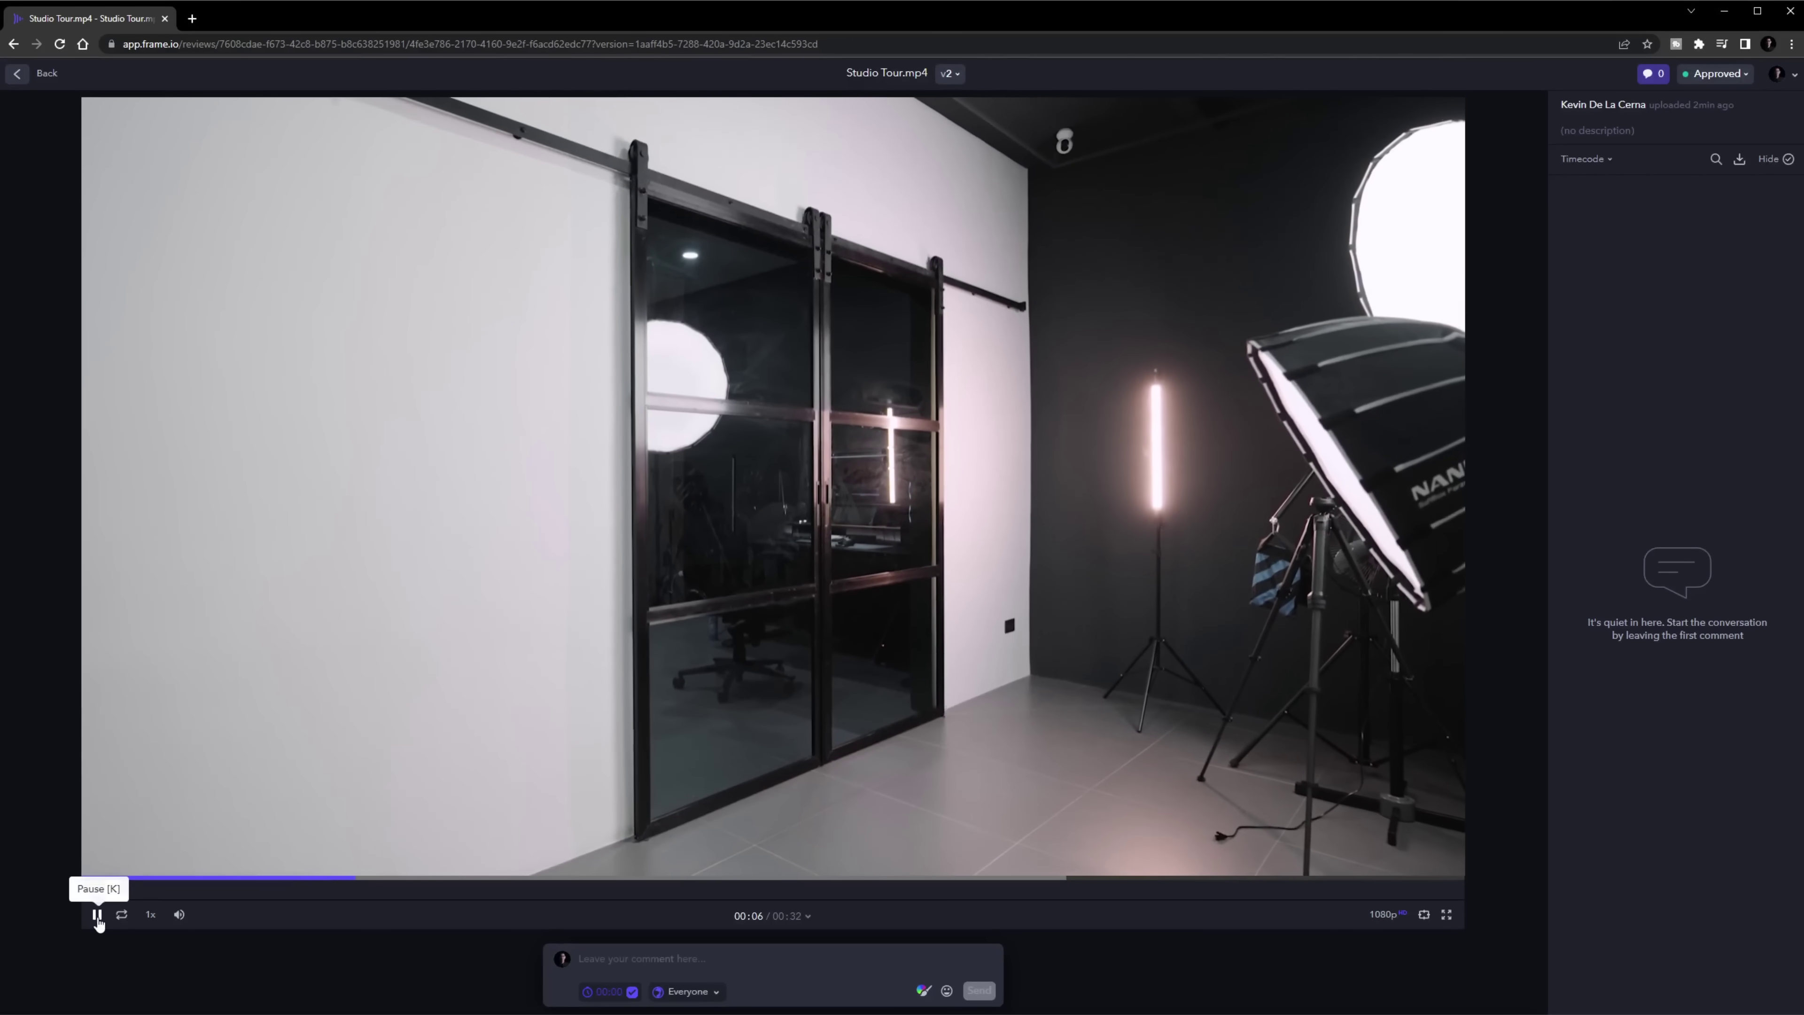
pyautogui.click(98, 917)
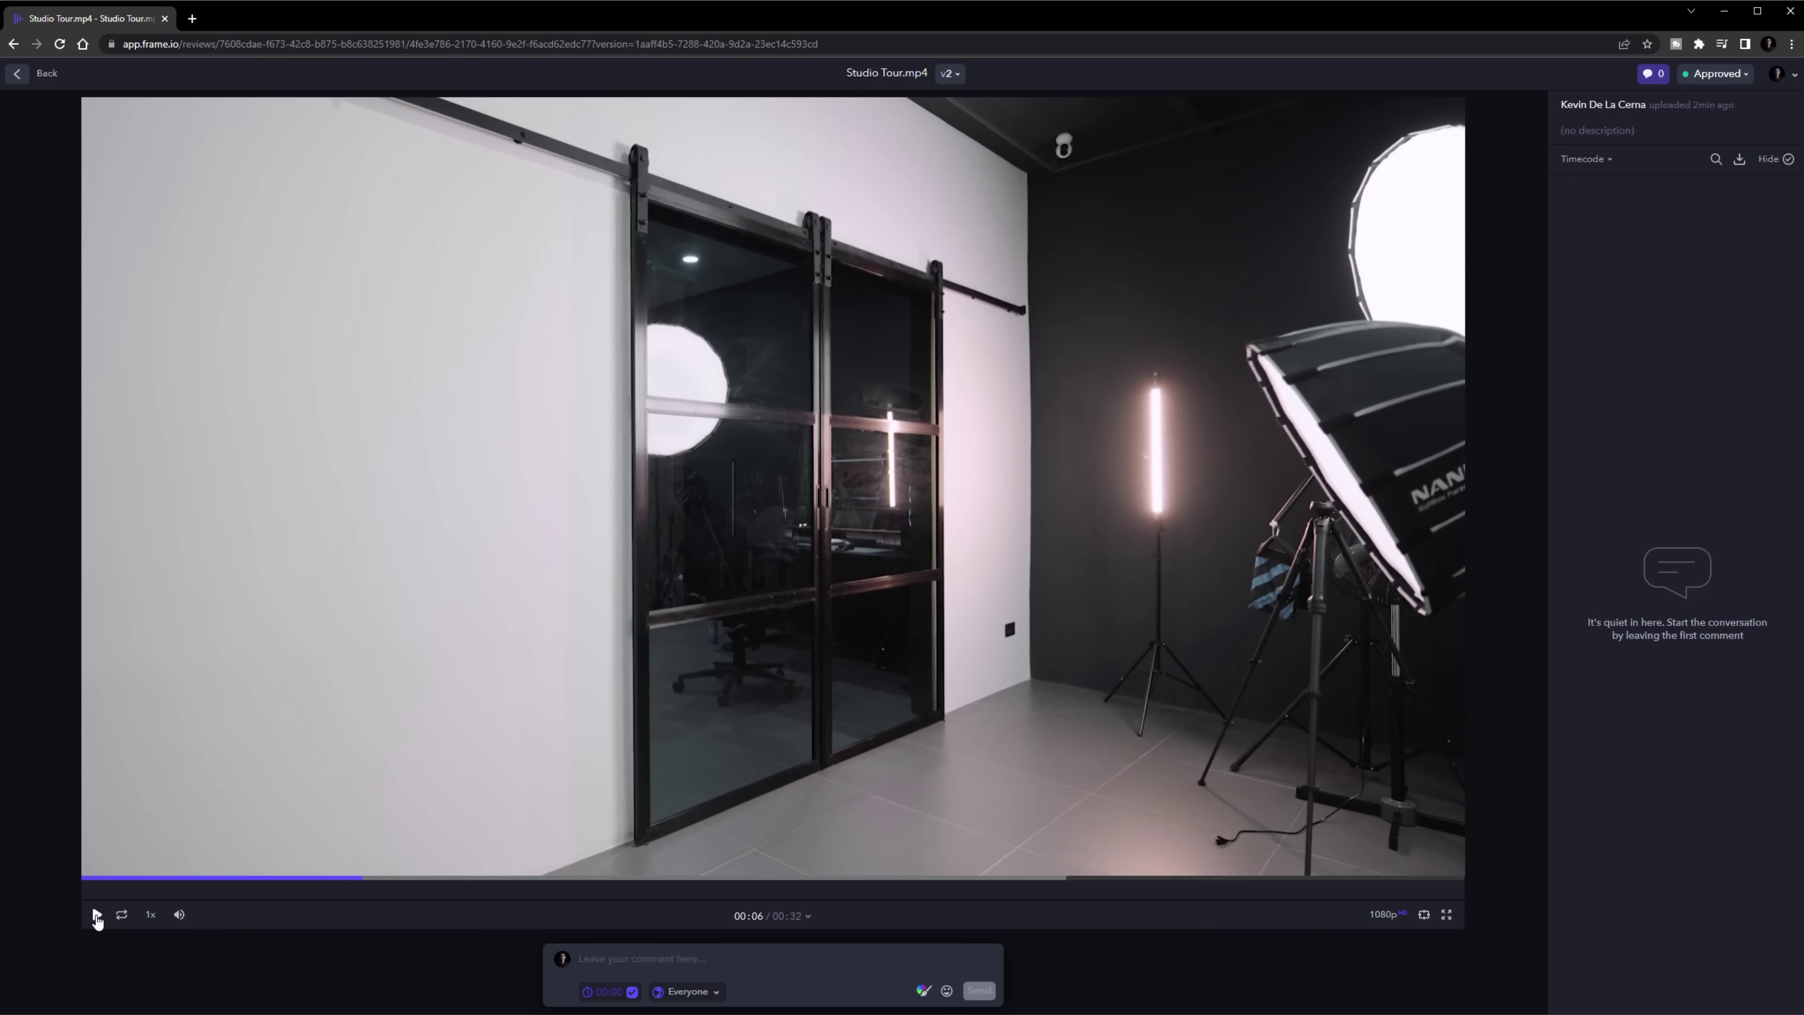